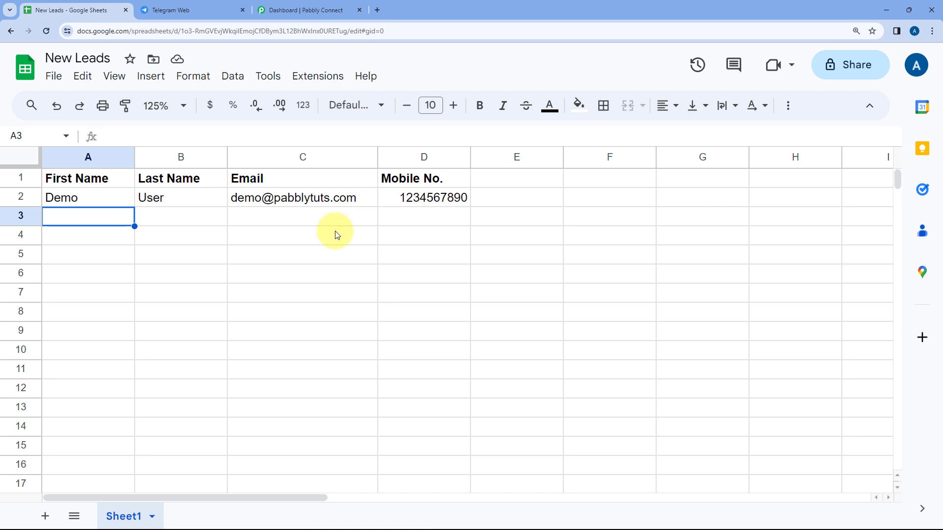
- Mark row 3 (A3:D3) as the next lead's row, then switch to Telegram Web
{"action": "left_click_drag", "start_coordinate": [150, 221], "coordinate": [421, 227]}
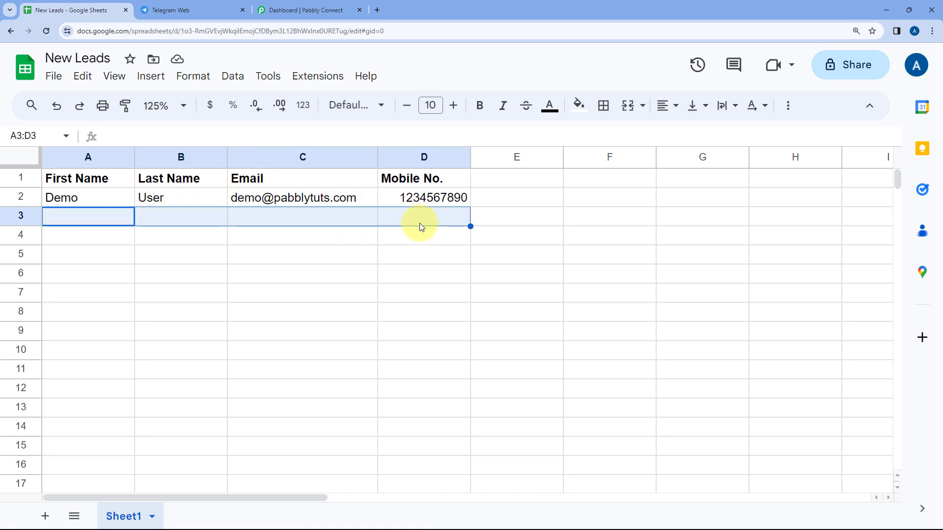
{"action": "left_click", "coordinate": [116, 227]}
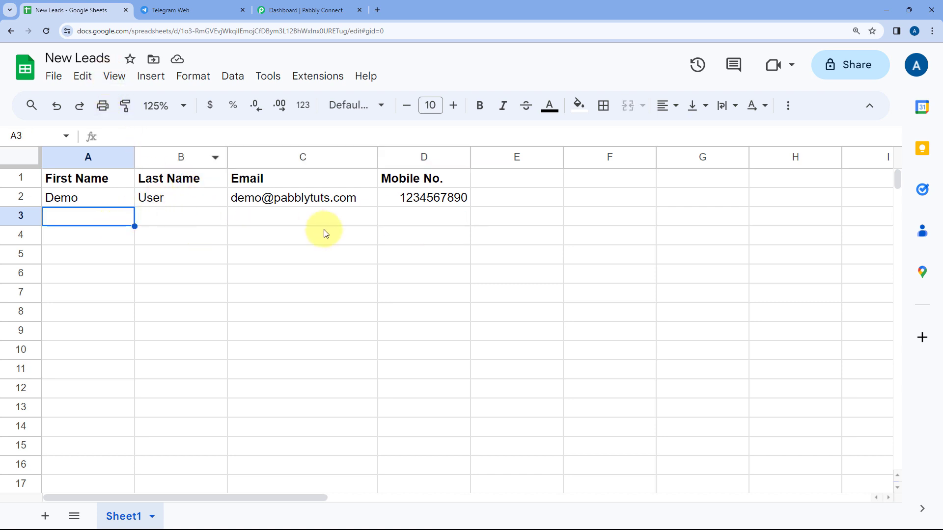
{"action": "left_click", "coordinate": [200, 10]}
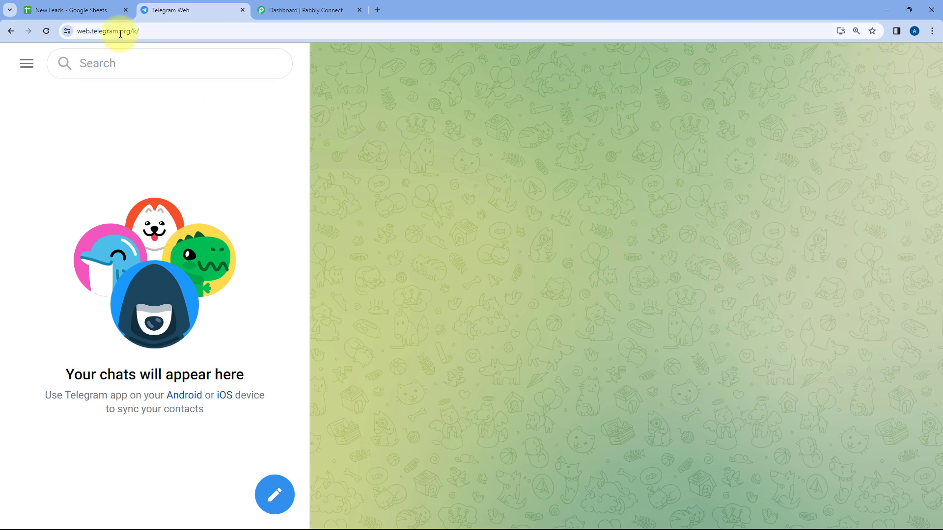
- Glance at the New Leads sheet and Telegram Web, then go to the Pabbly Connect dashboard
{"action": "left_click", "coordinate": [116, 10]}
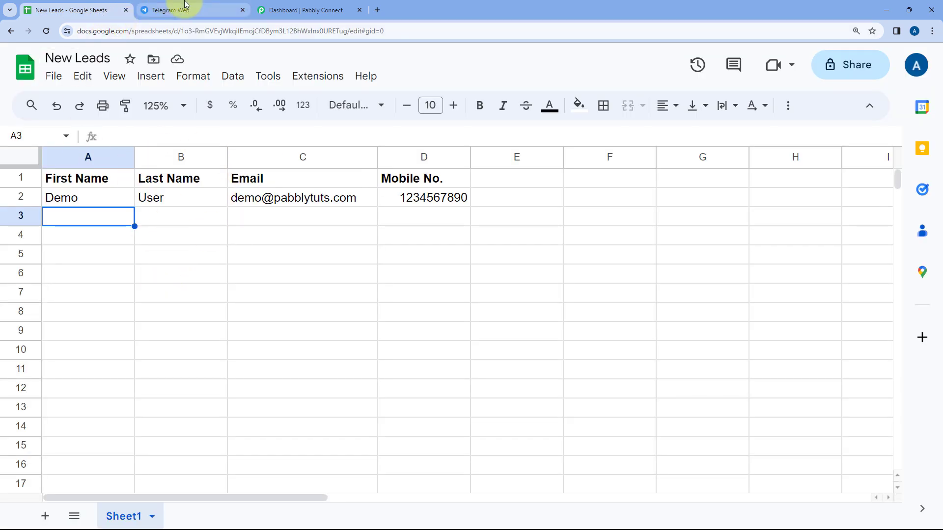
{"action": "left_click", "coordinate": [203, 10]}
{"action": "left_click", "coordinate": [312, 14]}
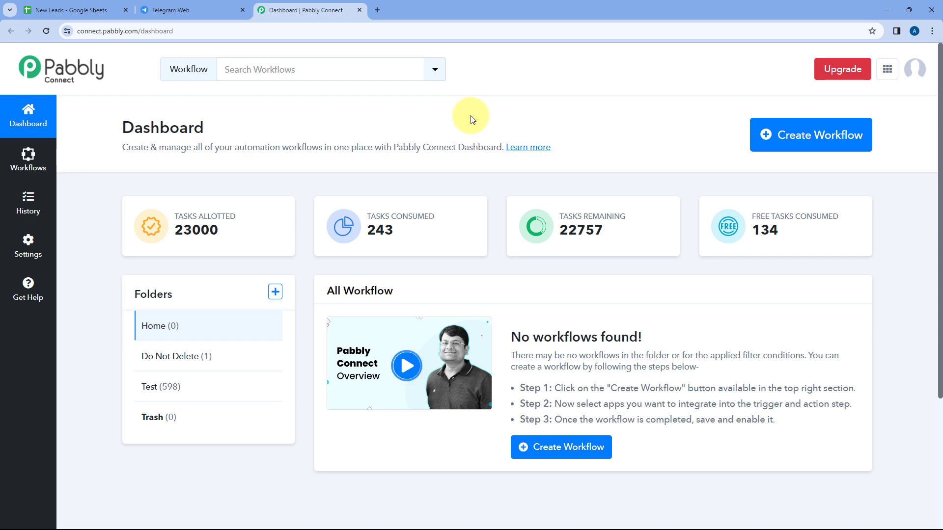
- Create a workflow named 'Google Sheets to Telegram' in the Home folder
{"action": "left_click", "coordinate": [796, 137]}
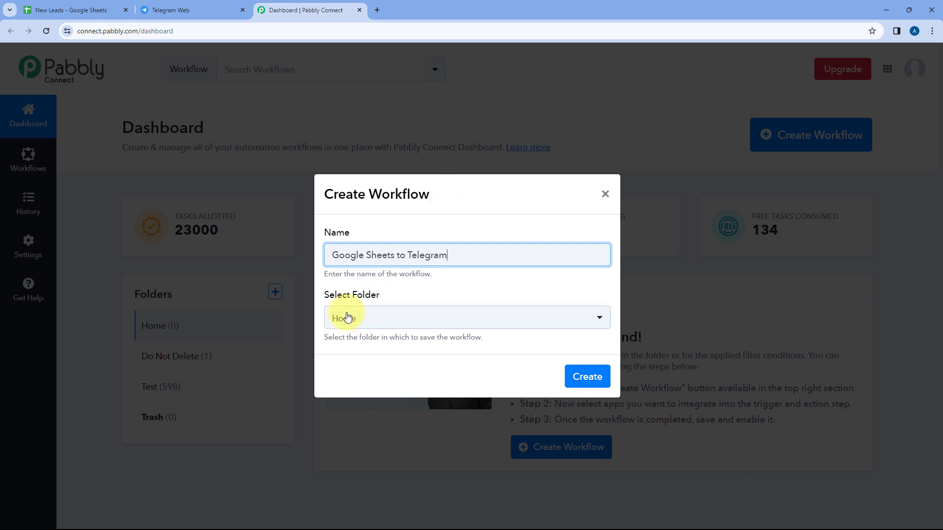
{"action": "left_click", "coordinate": [385, 319]}
{"action": "left_click", "coordinate": [353, 377]}
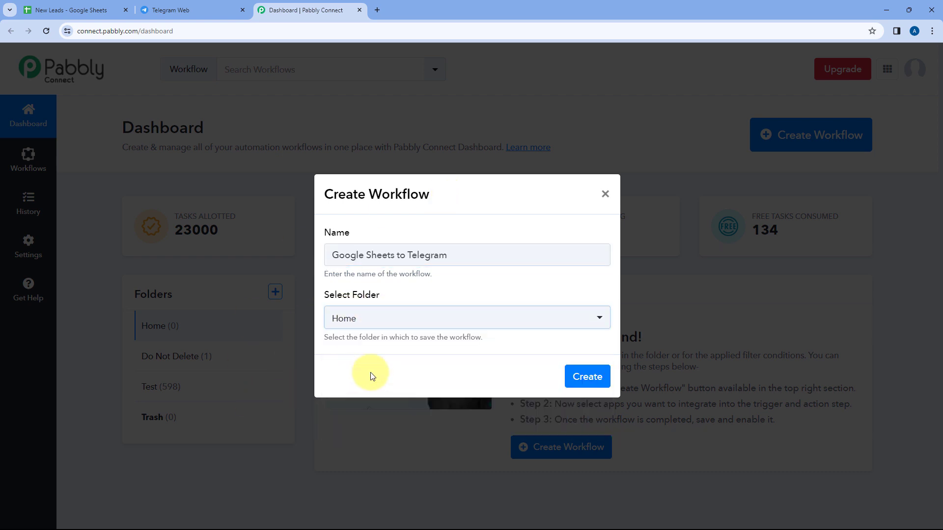
{"action": "left_click", "coordinate": [588, 377]}
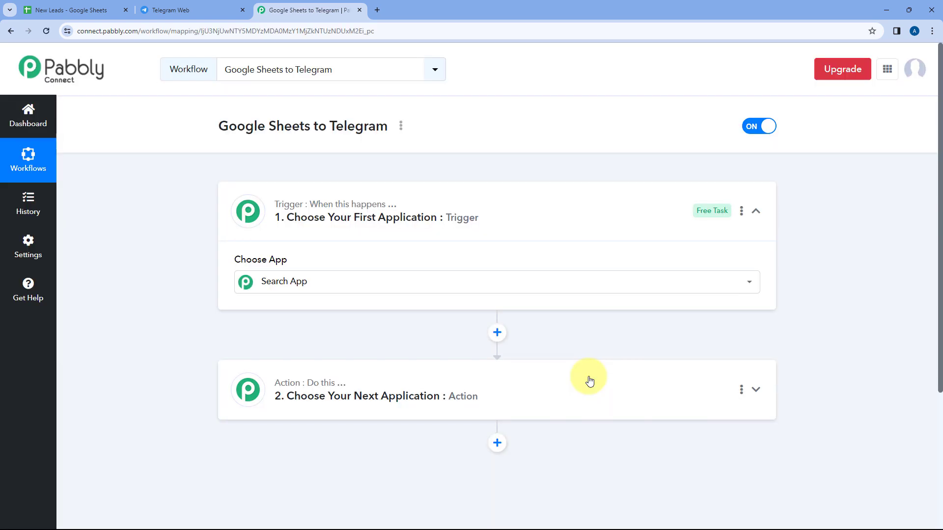
- Collapse and re-expand the trigger step to reveal its Choose App grid
{"action": "left_click", "coordinate": [494, 196]}
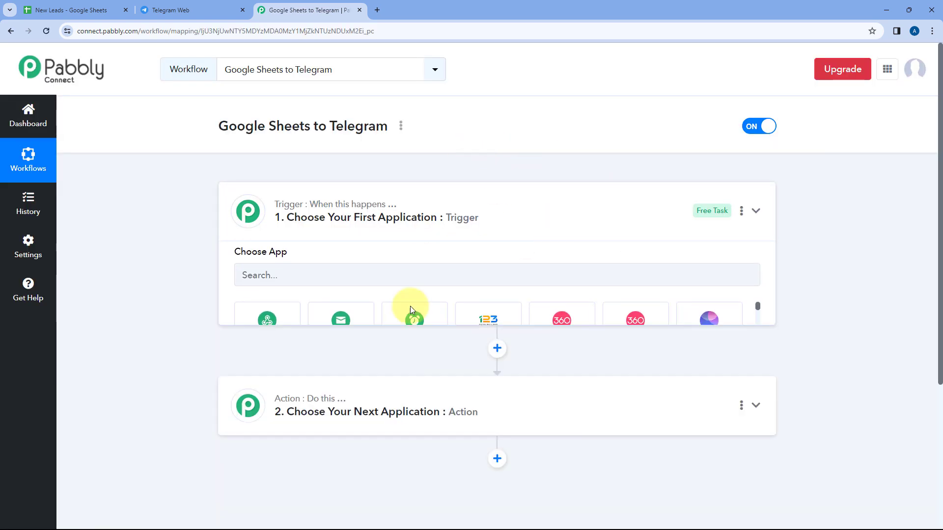
{"action": "scroll", "coordinate": [190, 195], "scroll_direction": "down", "scroll_amount": 1}
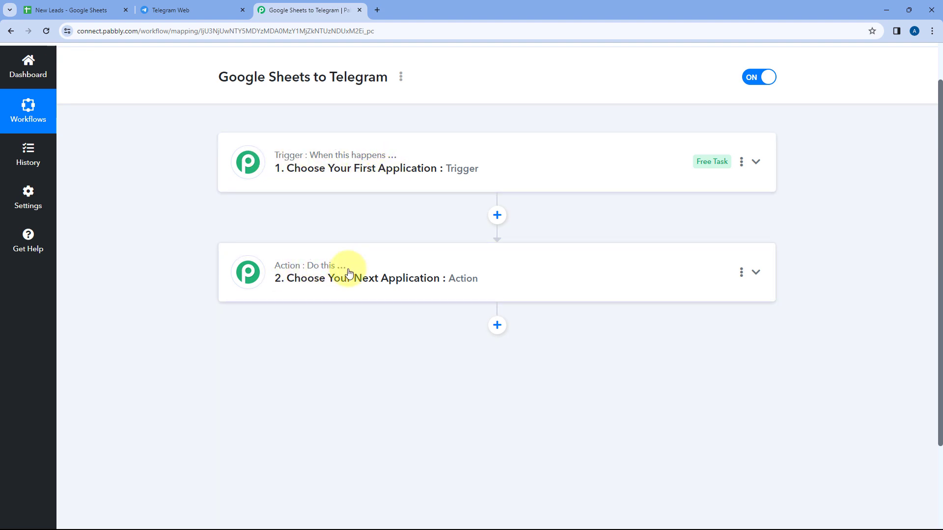
{"action": "left_click", "coordinate": [431, 165]}
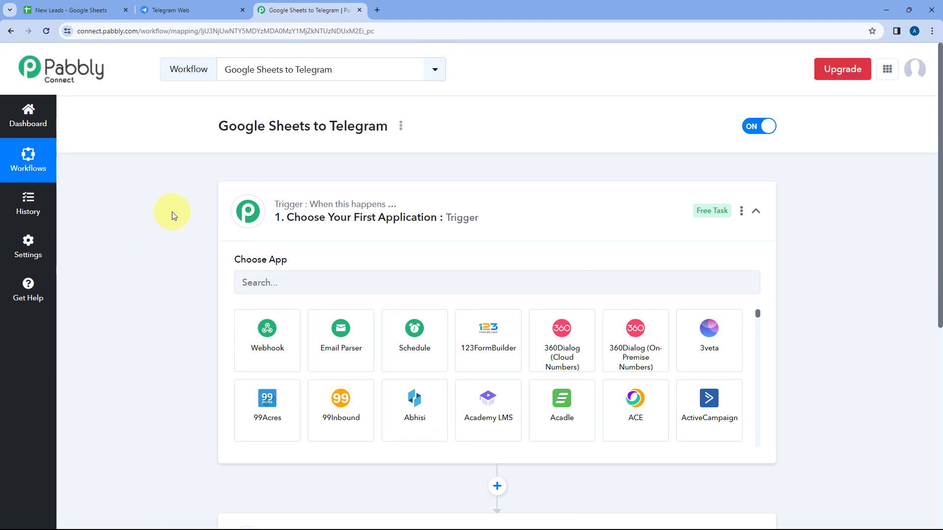
{"action": "scroll", "coordinate": [172, 211], "scroll_direction": "down", "scroll_amount": 1}
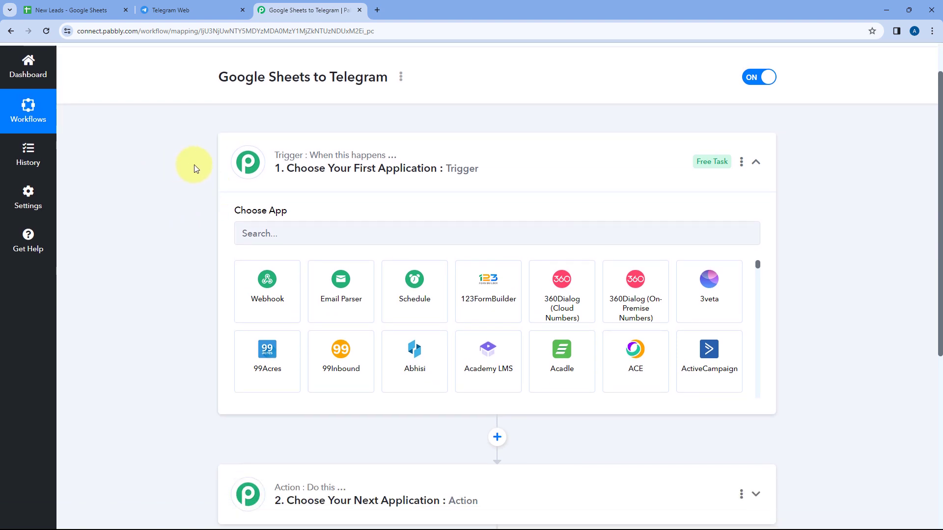
- Compare the New Leads sheet columns with Telegram Web, then return to the Pabbly workflow
{"action": "left_click", "coordinate": [88, 10]}
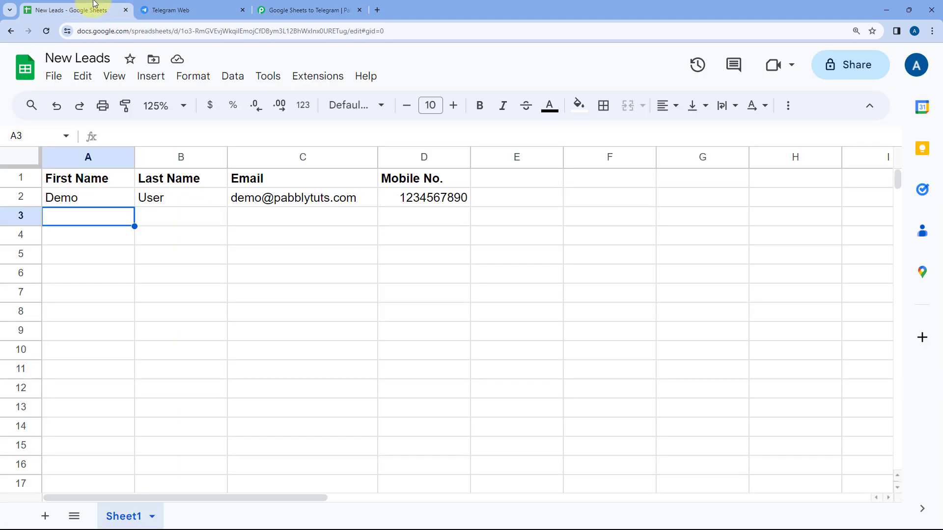
{"action": "left_click", "coordinate": [185, 10]}
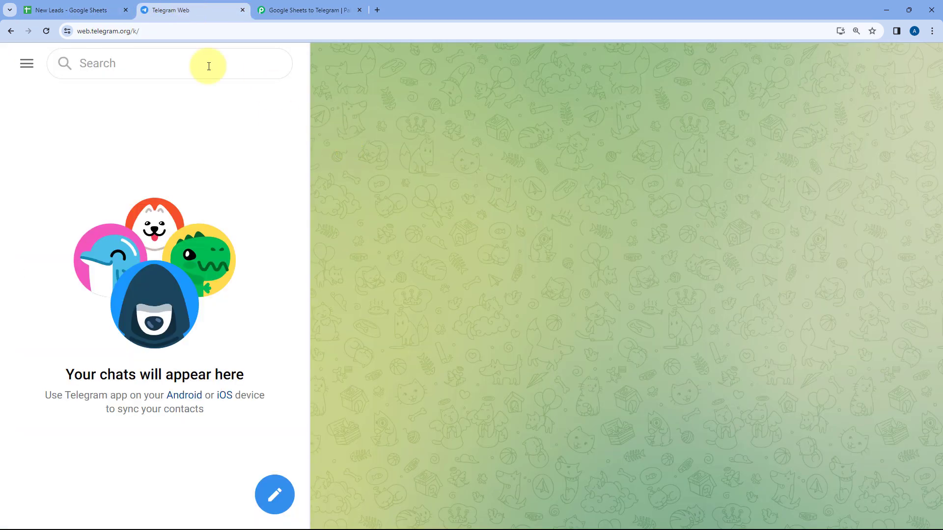
{"action": "left_click", "coordinate": [95, 9]}
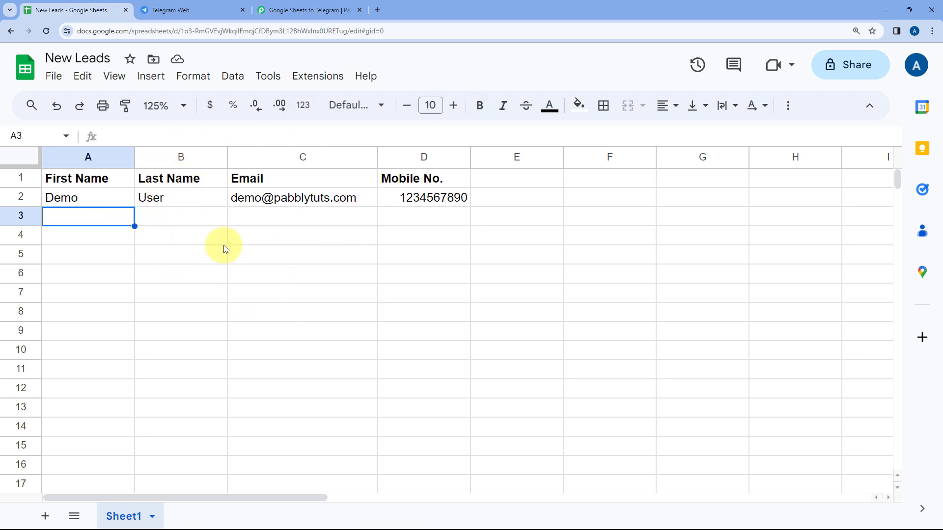
{"action": "left_click", "coordinate": [210, 8]}
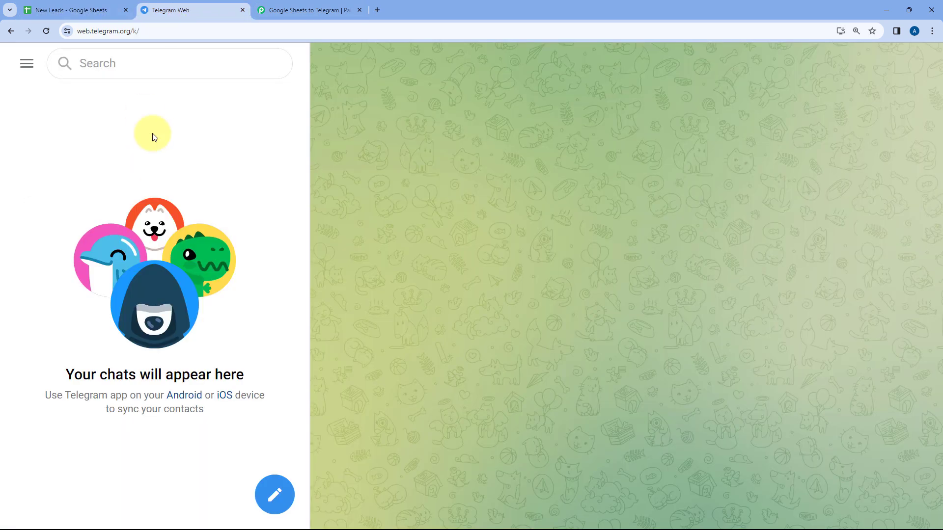
{"action": "left_click", "coordinate": [114, 8]}
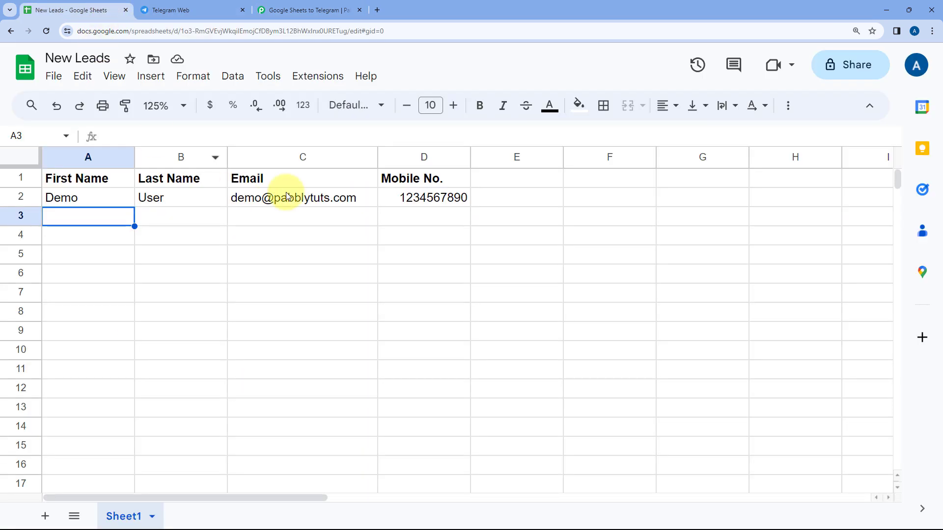
{"action": "left_click", "coordinate": [304, 10]}
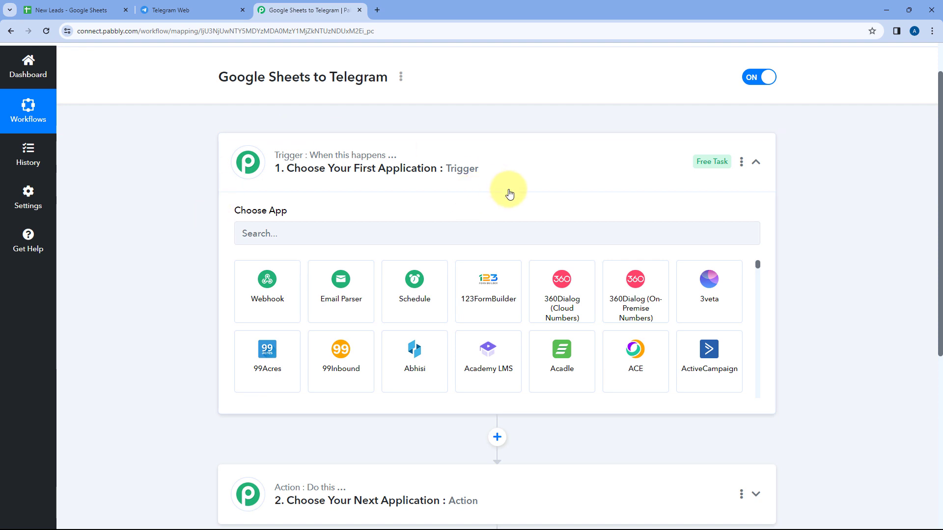
{"action": "left_click", "coordinate": [96, 9]}
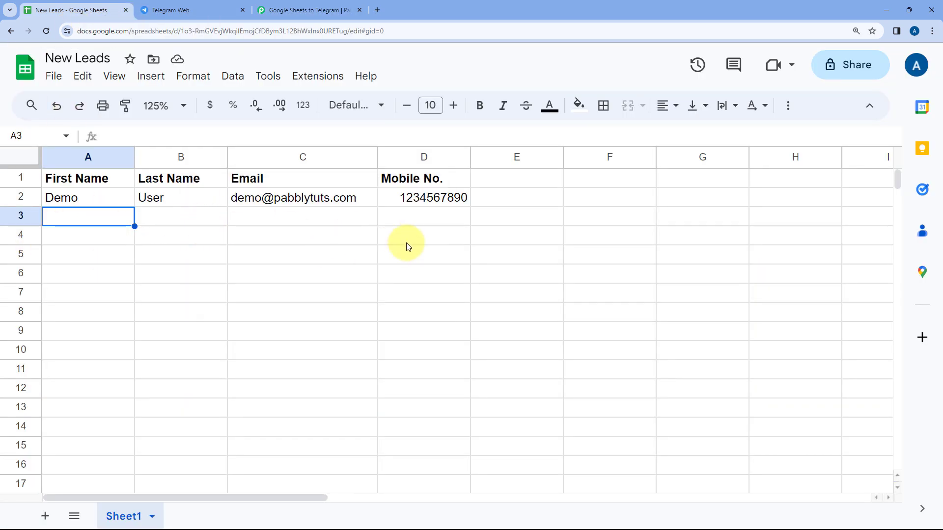
{"action": "left_click", "coordinate": [280, 8]}
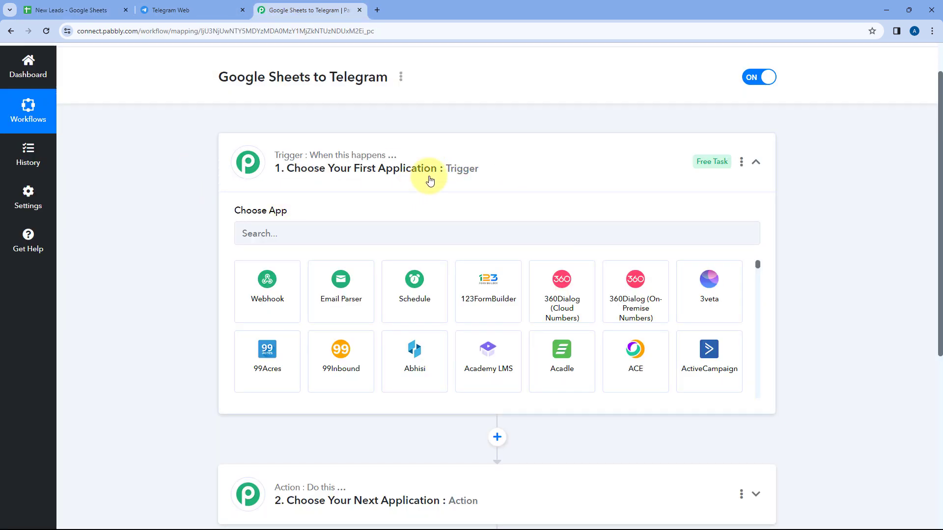
- Fold away the trigger step's app list and check the sheet and Telegram once more
{"action": "left_click", "coordinate": [503, 167]}
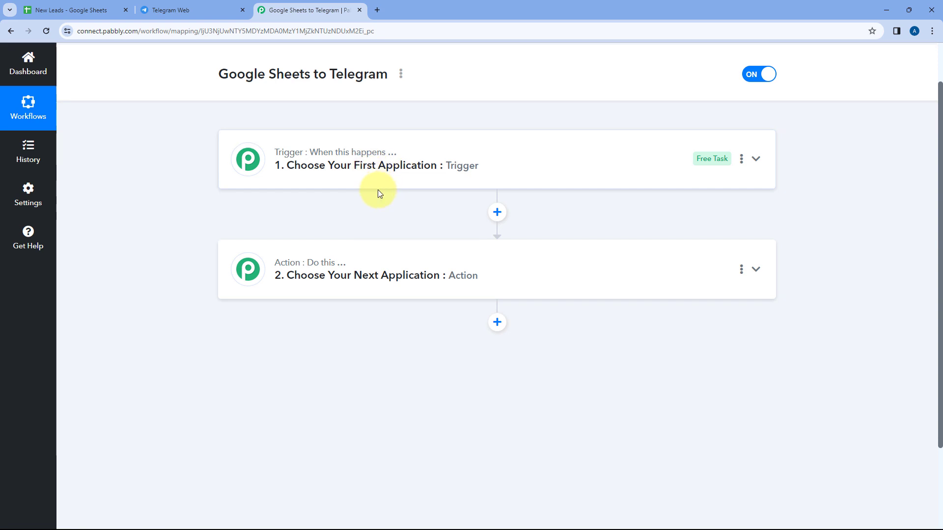
{"action": "scroll", "coordinate": [378, 190], "scroll_direction": "down", "scroll_amount": 1}
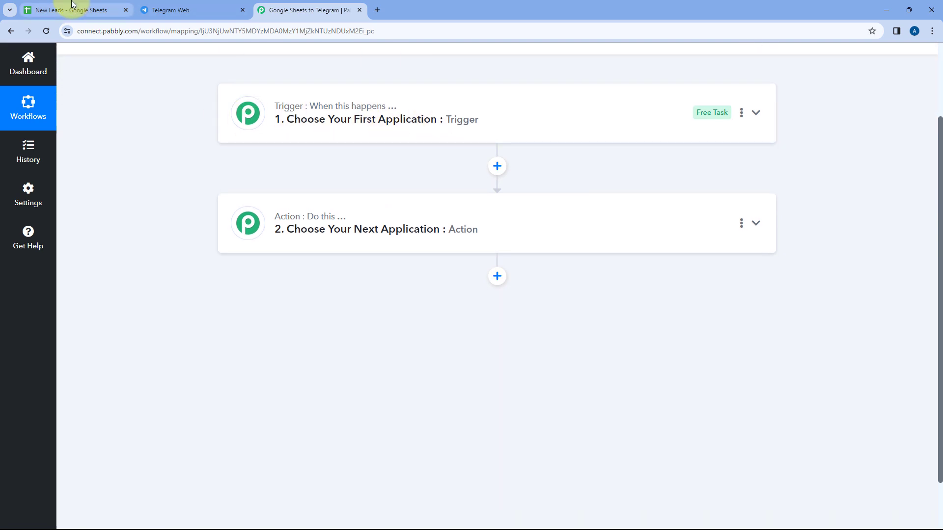
{"action": "left_click", "coordinate": [69, 9]}
{"action": "left_click", "coordinate": [215, 10]}
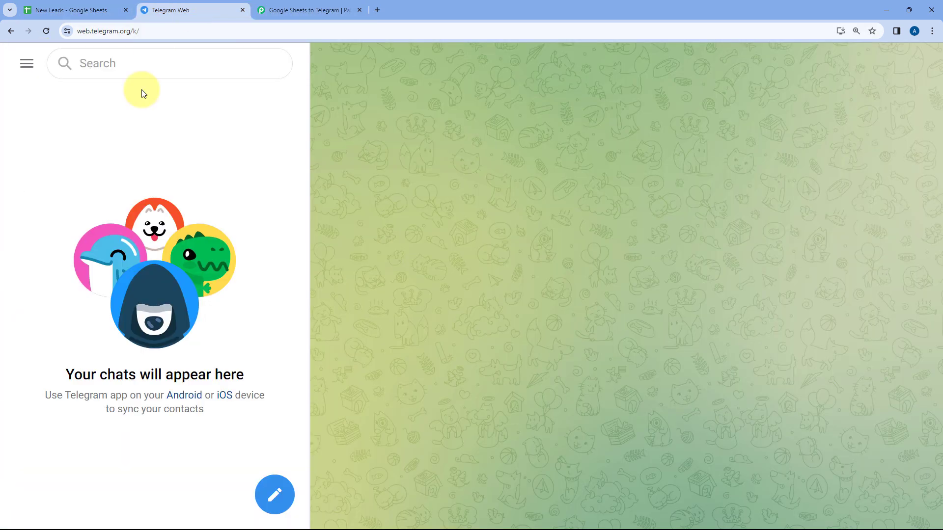
{"action": "left_click", "coordinate": [280, 10]}
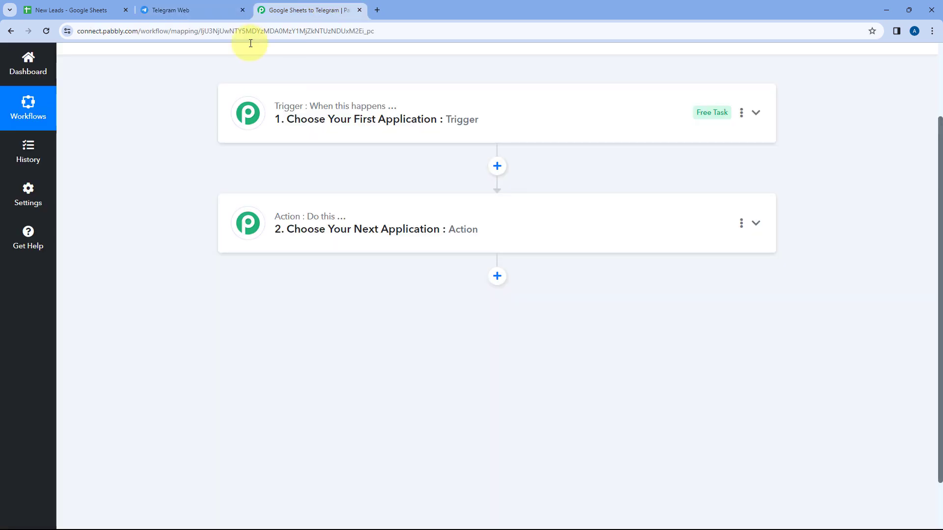
{"action": "scroll", "coordinate": [321, 241], "scroll_direction": "up", "scroll_amount": 1}
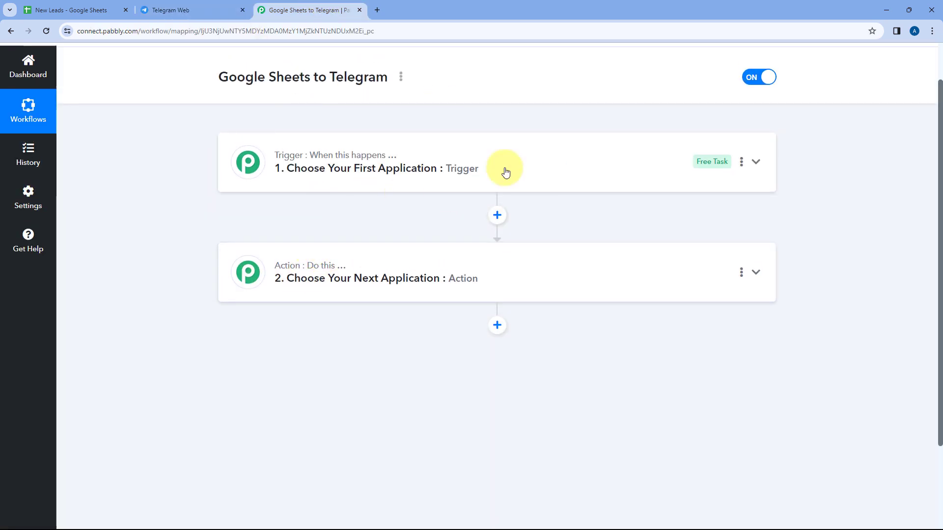
- Choose Google Sheets as the trigger app with the New or Updated Spreadsheet Row event
{"action": "left_click", "coordinate": [497, 156]}
{"action": "scroll", "coordinate": [202, 215], "scroll_direction": "down", "scroll_amount": 3}
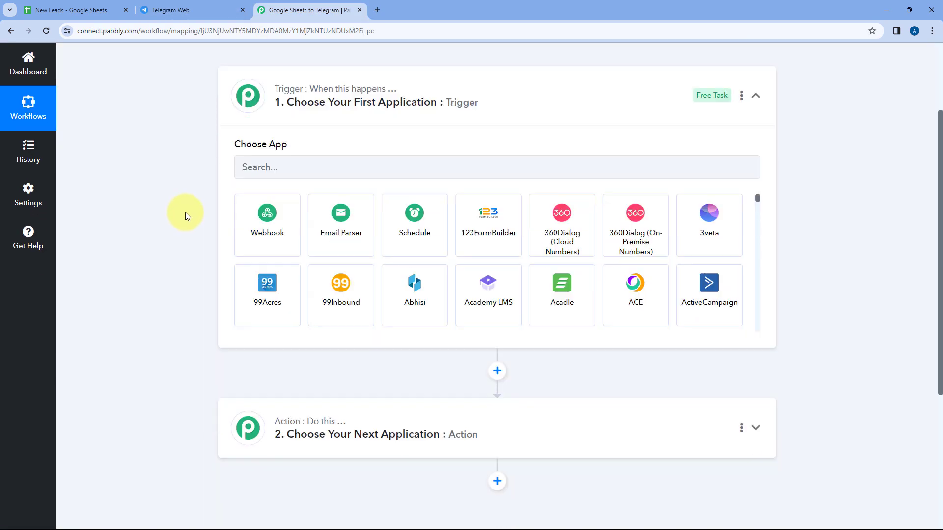
{"action": "left_click", "coordinate": [288, 119]}
{"action": "type", "text": "Goo"}
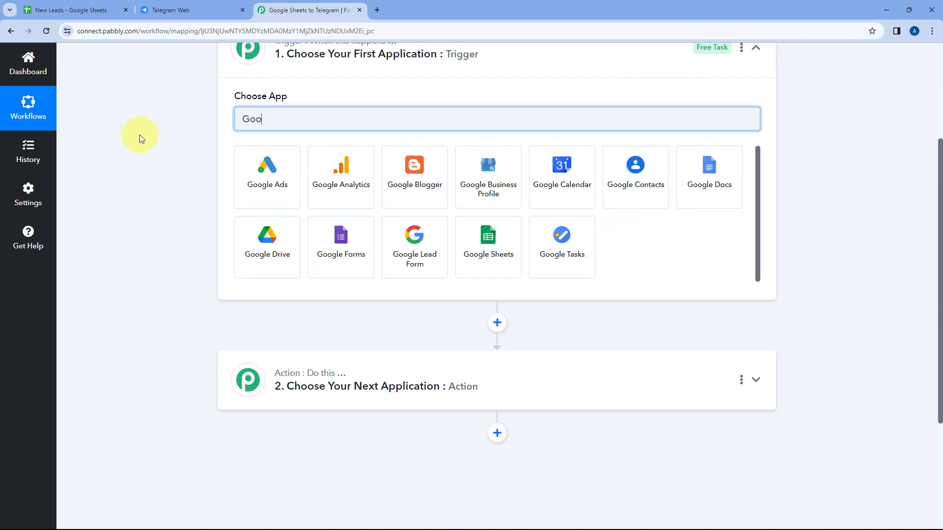
{"action": "type", "text": "gle Sheets"}
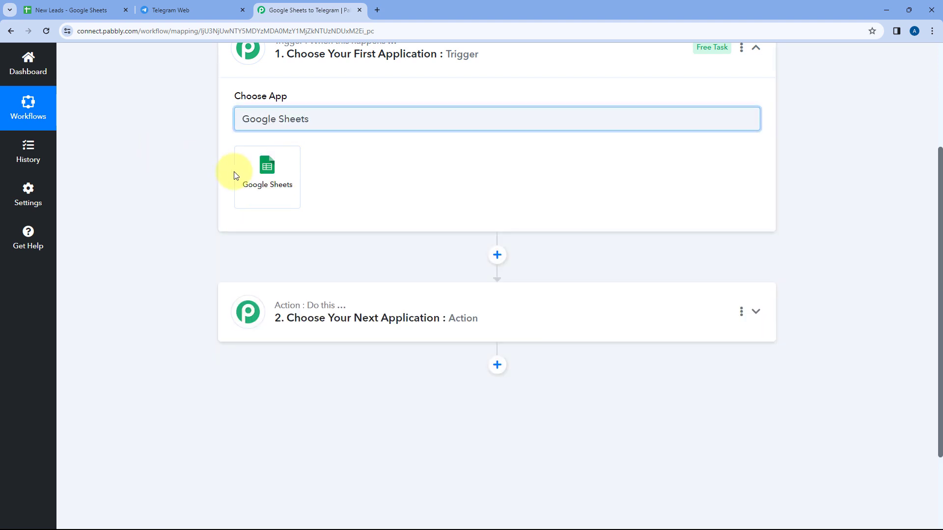
{"action": "left_click", "coordinate": [240, 176]}
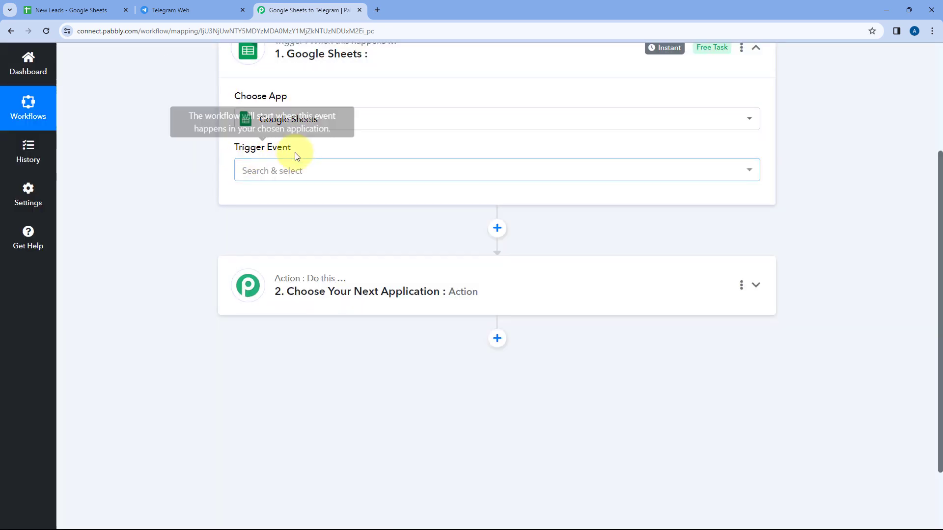
{"action": "left_click", "coordinate": [332, 168]}
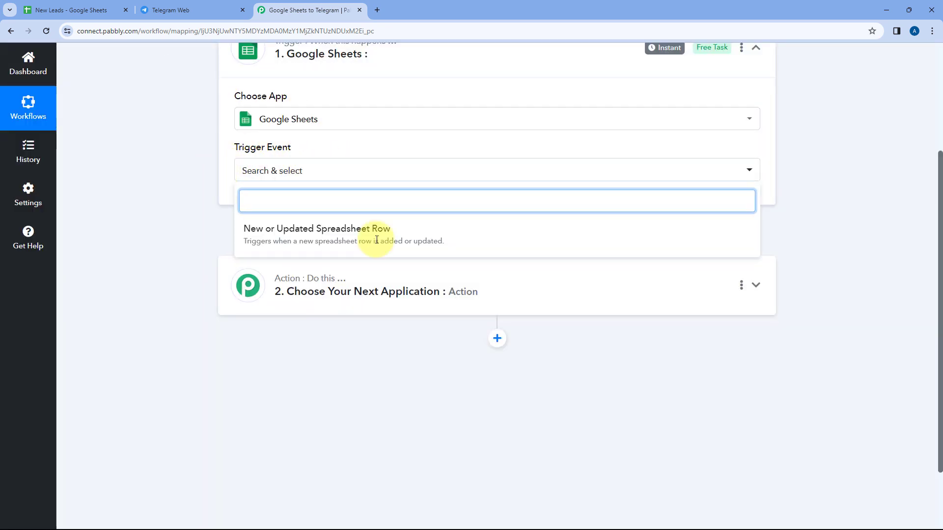
{"action": "left_click", "coordinate": [412, 235]}
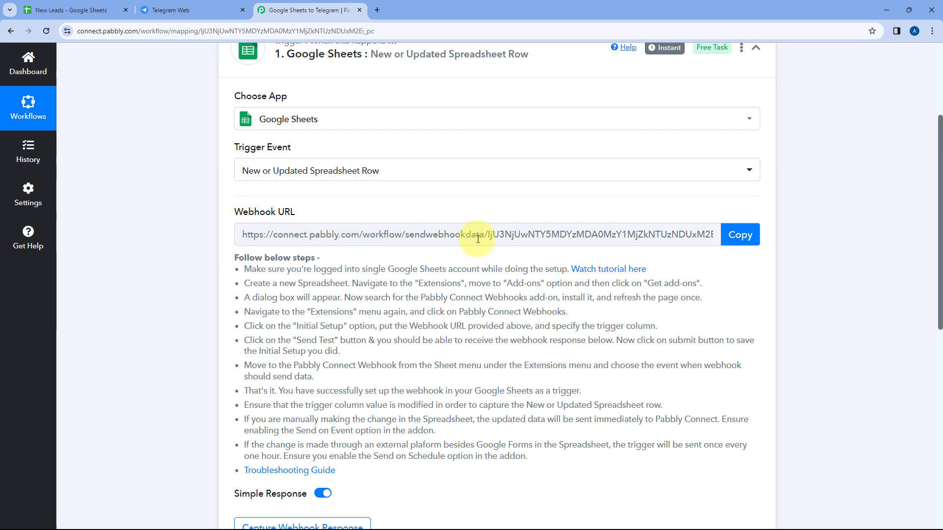
- Read the webhook setup instructions and copy the trigger's webhook URL
{"action": "left_click", "coordinate": [59, 10]}
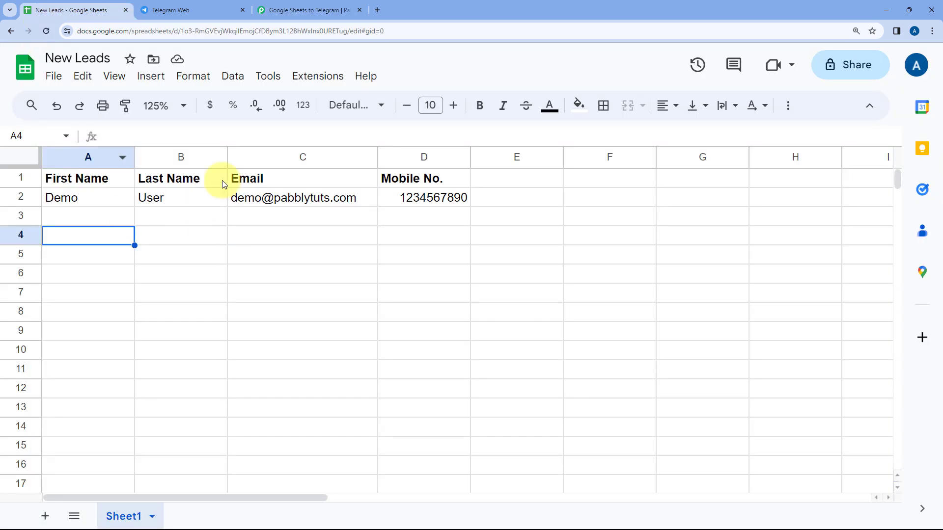
{"action": "left_click", "coordinate": [304, 10]}
{"action": "scroll", "coordinate": [444, 203], "scroll_direction": "down", "scroll_amount": 2}
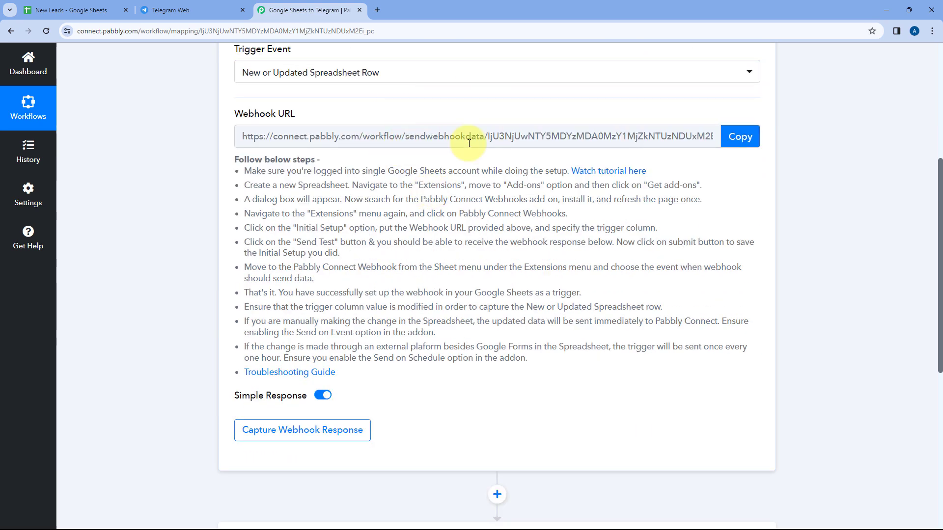
{"action": "left_click", "coordinate": [103, 10]}
{"action": "left_click", "coordinate": [285, 9]}
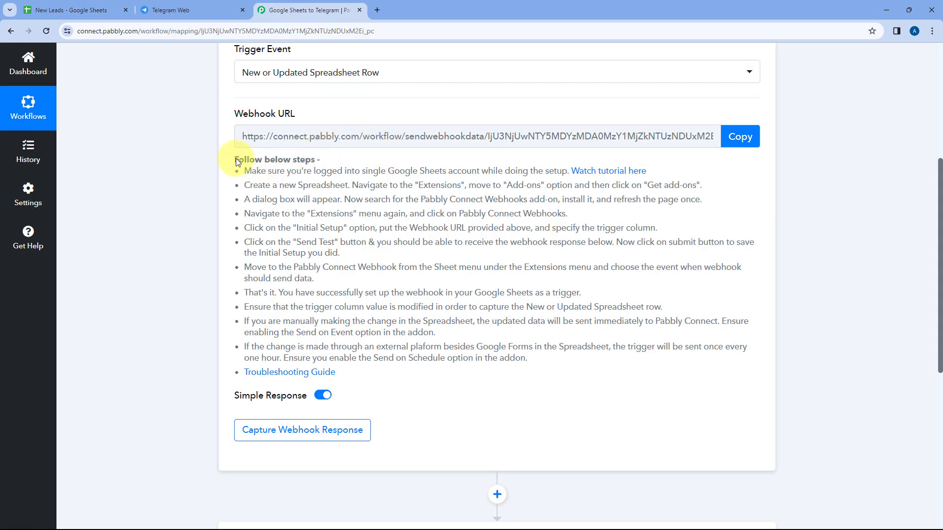
{"action": "left_click_drag", "start_coordinate": [236, 162], "coordinate": [364, 373]}
{"action": "left_click", "coordinate": [432, 162]}
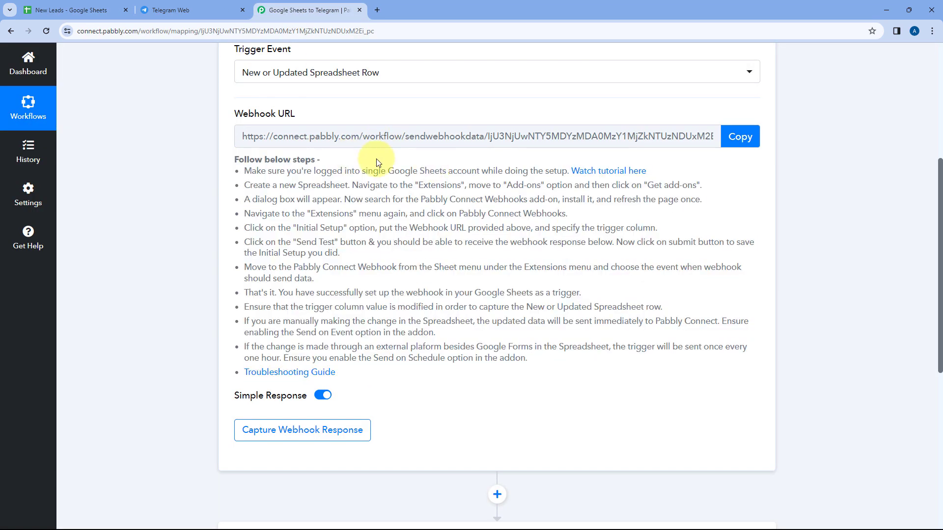
{"action": "left_click", "coordinate": [740, 136]}
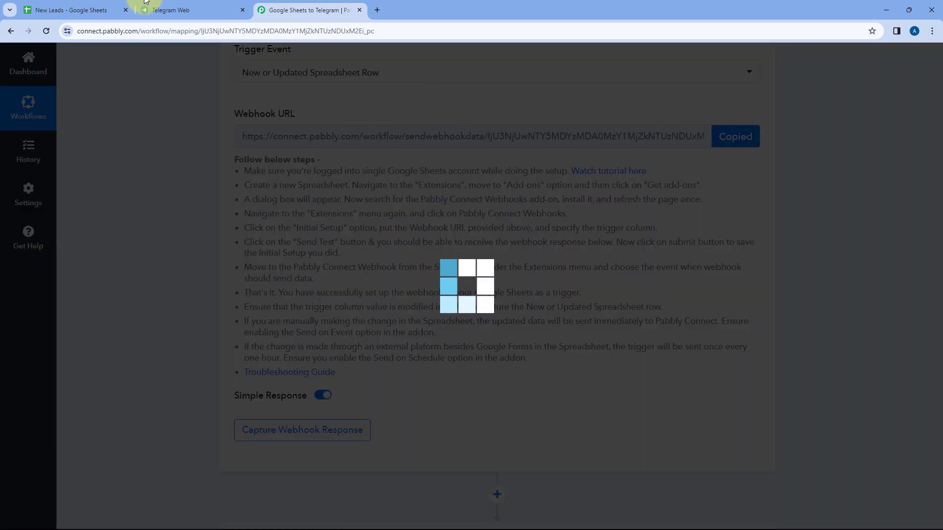
{"action": "left_click", "coordinate": [64, 9]}
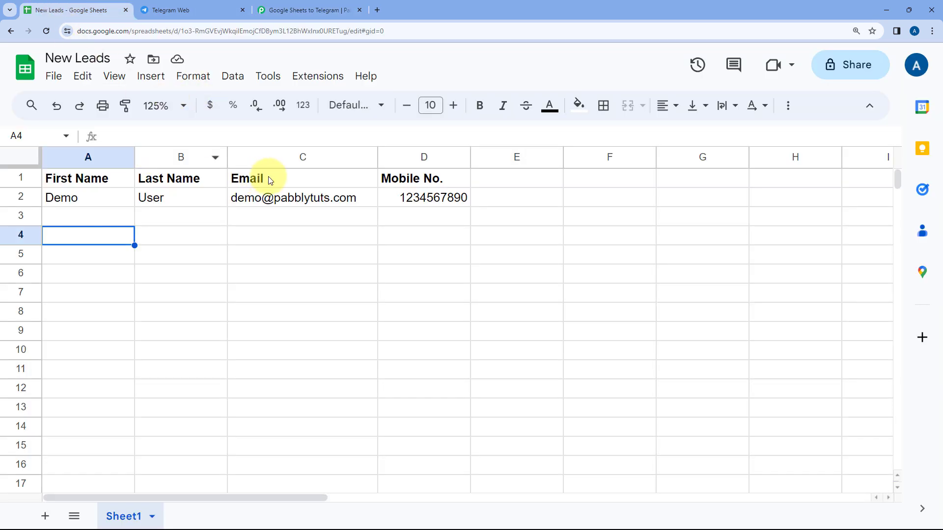
{"action": "left_click", "coordinate": [313, 77]}
{"action": "mouse_move", "coordinate": [326, 103]}
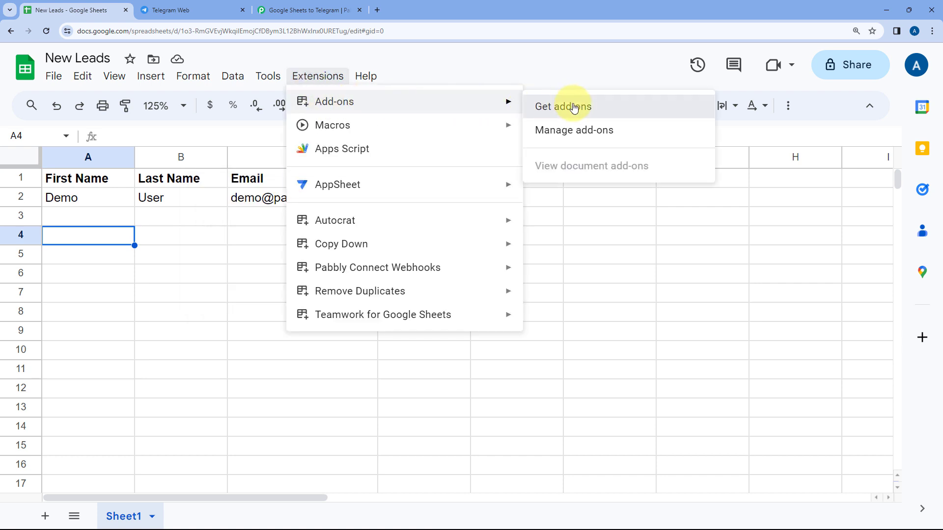
{"action": "left_click", "coordinate": [569, 106]}
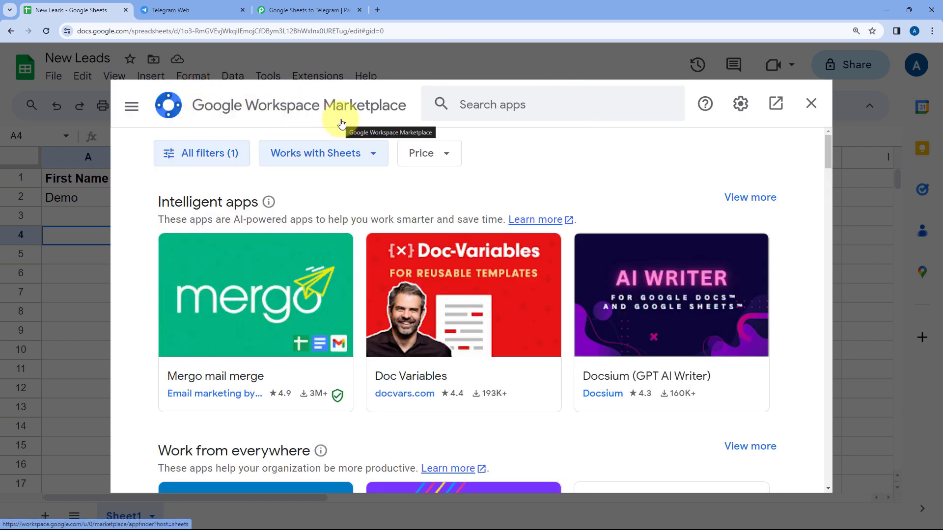
{"action": "left_click", "coordinate": [504, 109]}
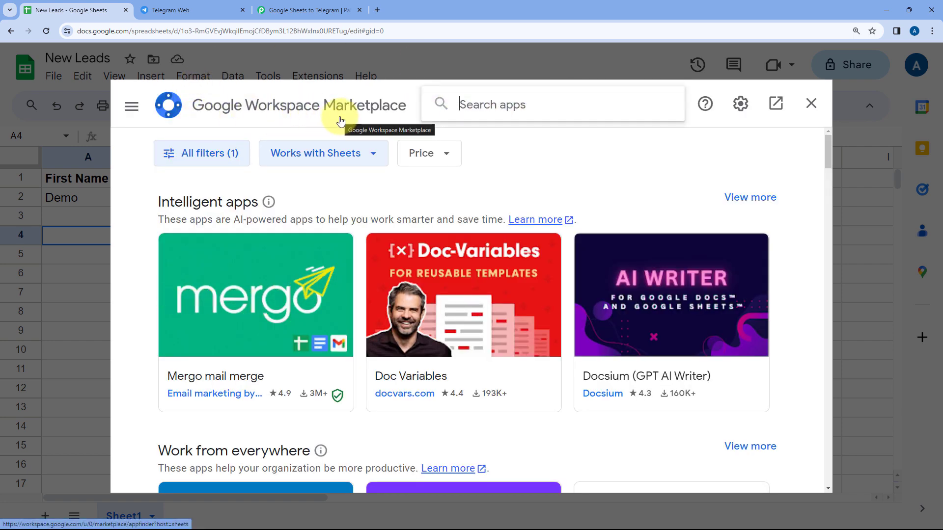
{"action": "type", "text": "pabbly"}
{"action": "key", "text": "Down"}
{"action": "key", "text": "Return"}
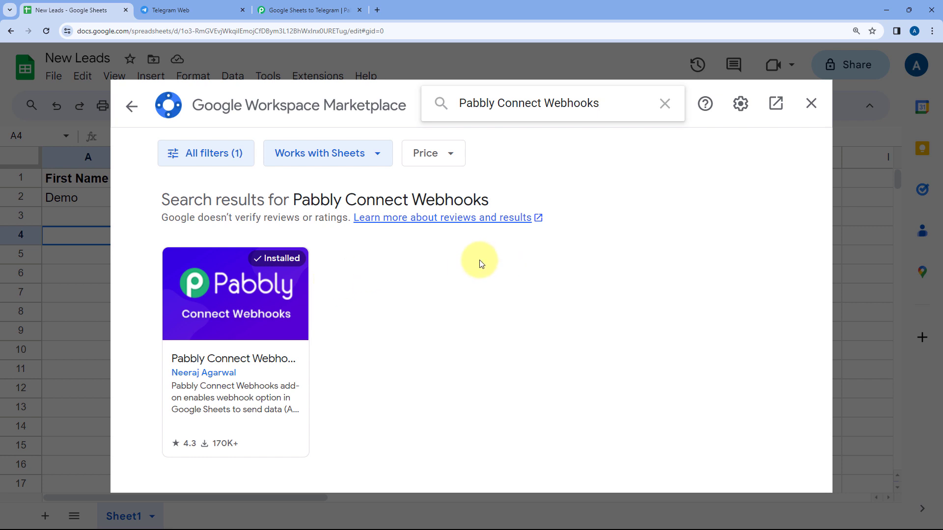
{"action": "left_click", "coordinate": [813, 104]}
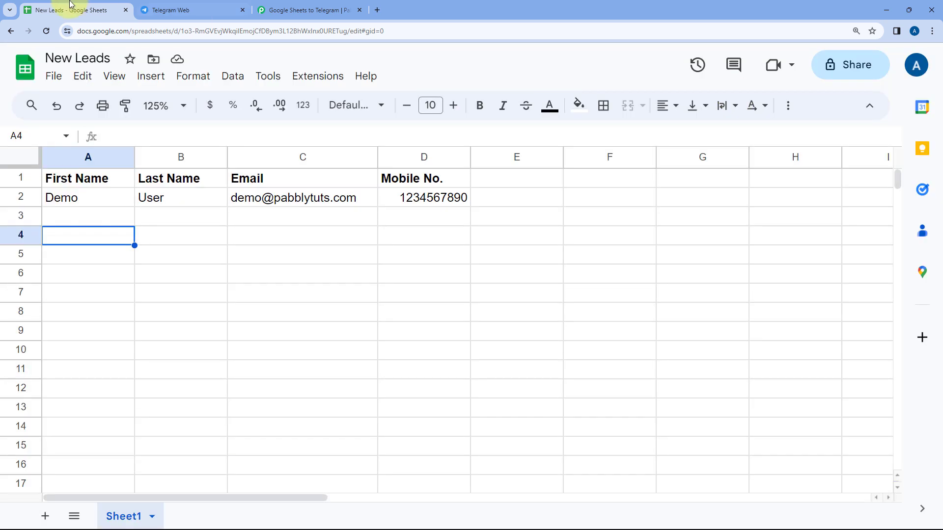
- Reload the New Leads spreadsheet and zoom it to 125%
{"action": "left_click", "coordinate": [46, 31]}
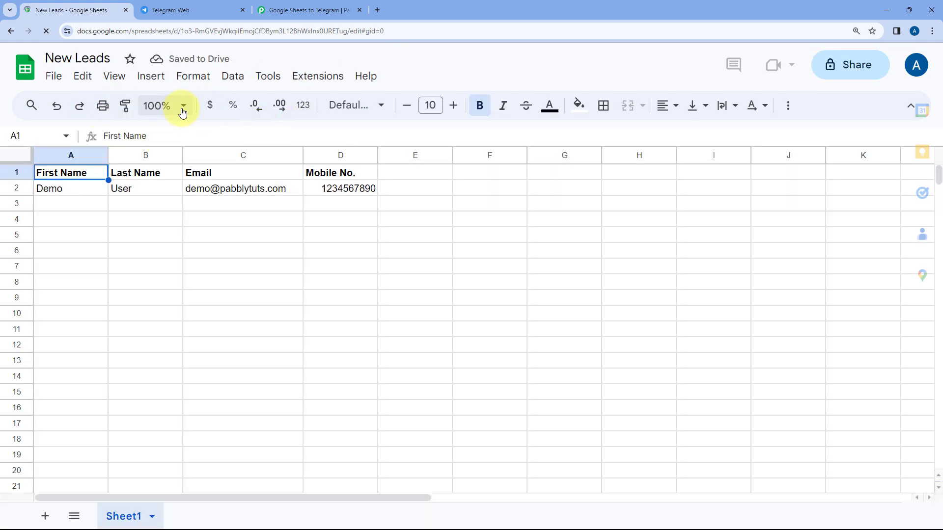
{"action": "left_click", "coordinate": [174, 106]}
{"action": "left_click", "coordinate": [160, 227]}
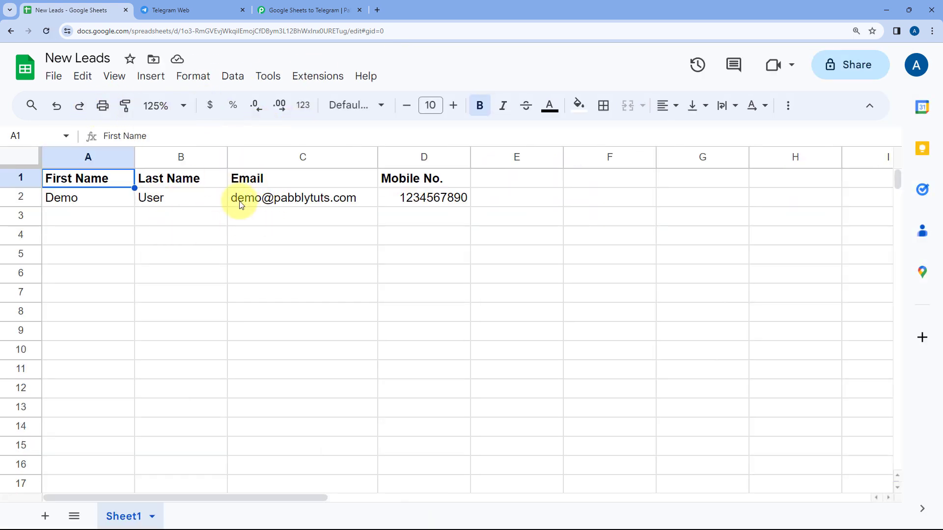
- Open the Pabbly Connect Webhooks Initial Setup dialog from Extensions
{"action": "left_click", "coordinate": [310, 82]}
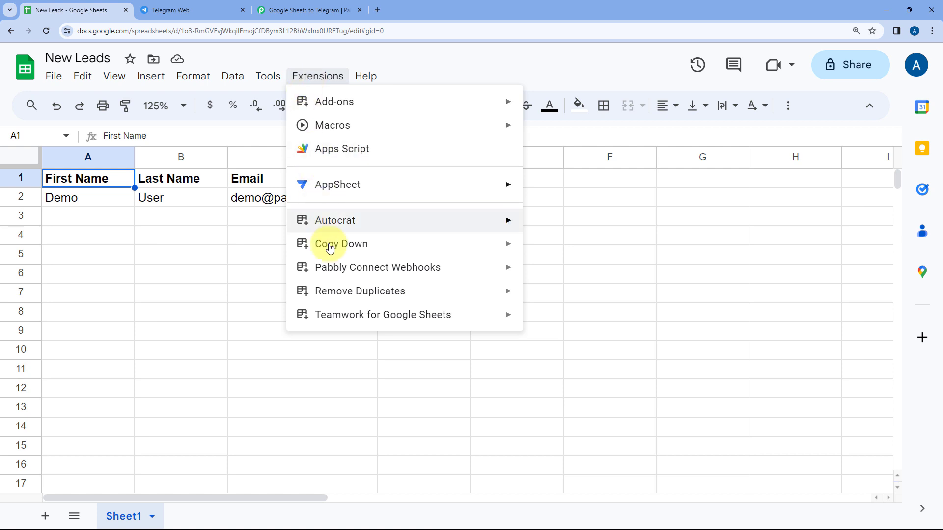
{"action": "mouse_move", "coordinate": [361, 269]}
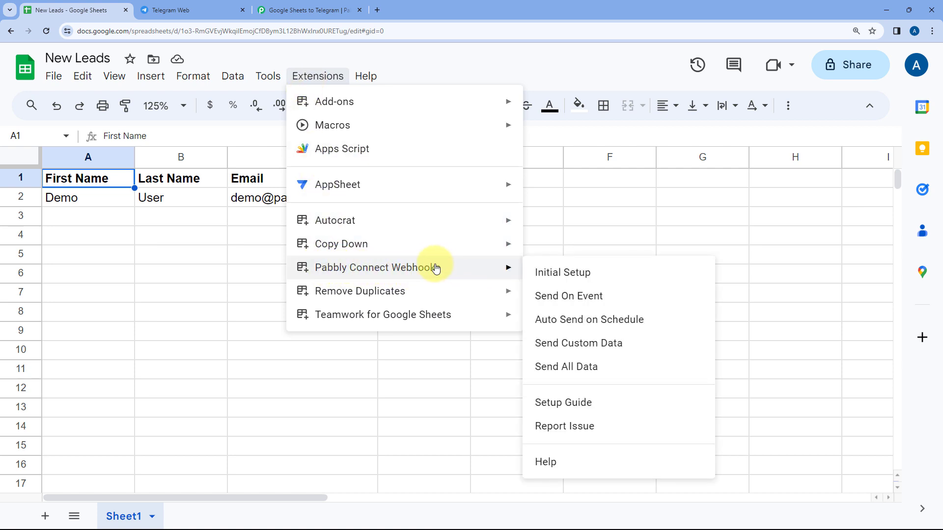
{"action": "left_click", "coordinate": [609, 275]}
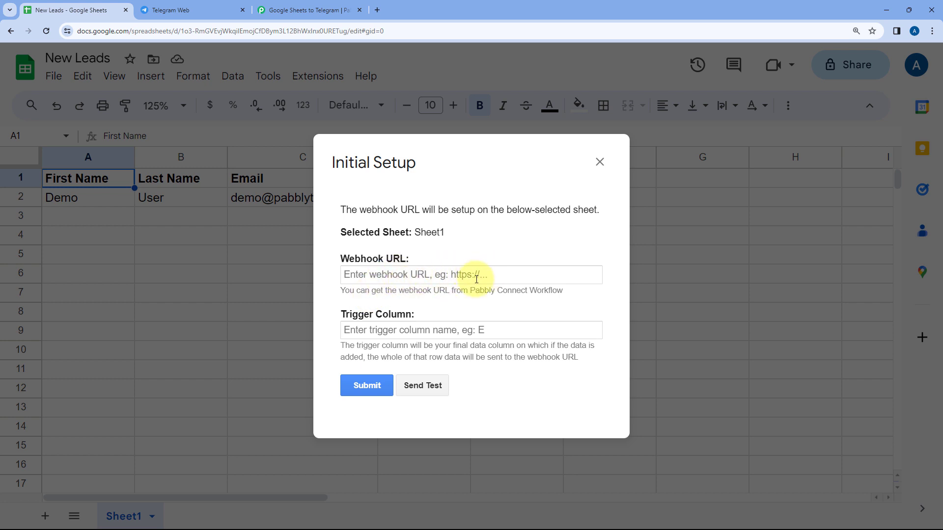
- Copy the webhook URL from Pabbly and paste it into the setup form's Webhook URL field
{"action": "left_click", "coordinate": [308, 10]}
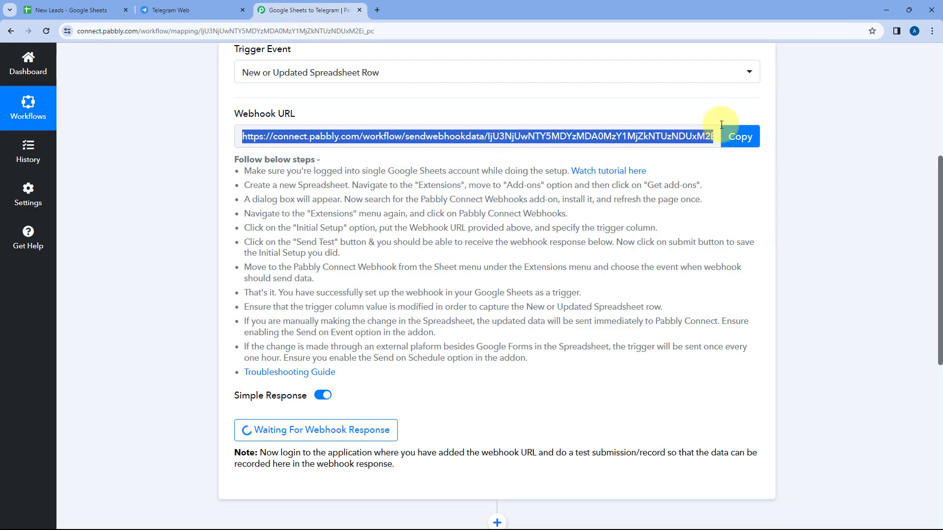
{"action": "left_click", "coordinate": [734, 136]}
{"action": "left_click", "coordinate": [83, 11]}
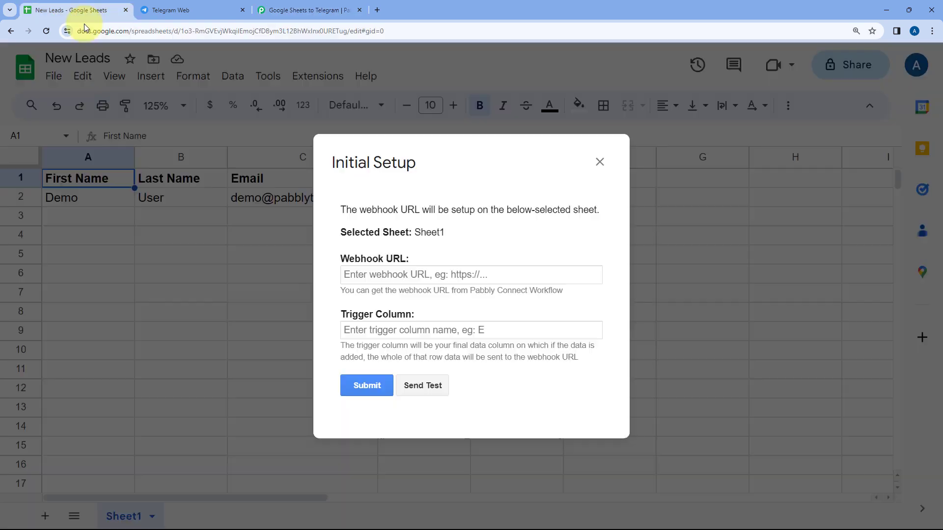
{"action": "left_click", "coordinate": [353, 274]}
{"action": "right_click", "coordinate": [354, 277]}
{"action": "left_click", "coordinate": [377, 364]}
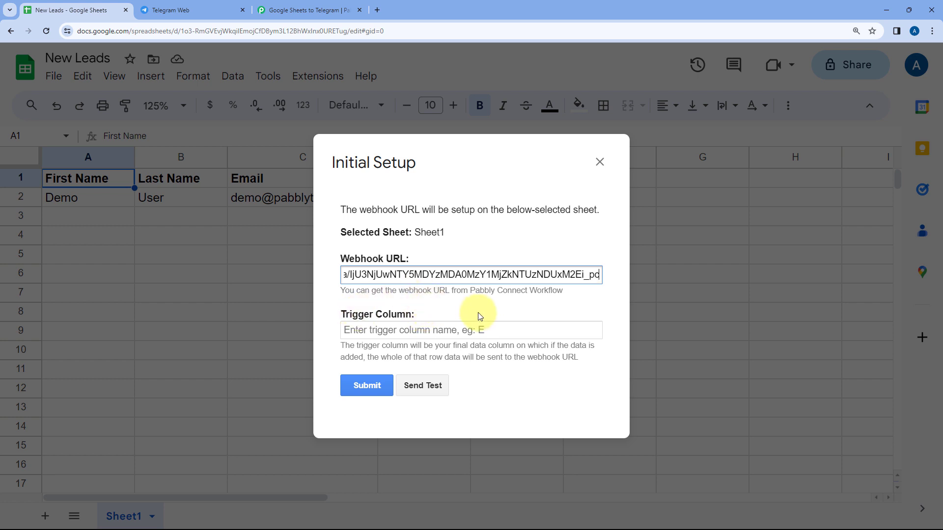
- Set the Trigger Column to D, moving the form aside to see column D
{"action": "left_click_drag", "start_coordinate": [455, 156], "coordinate": [630, 213]}
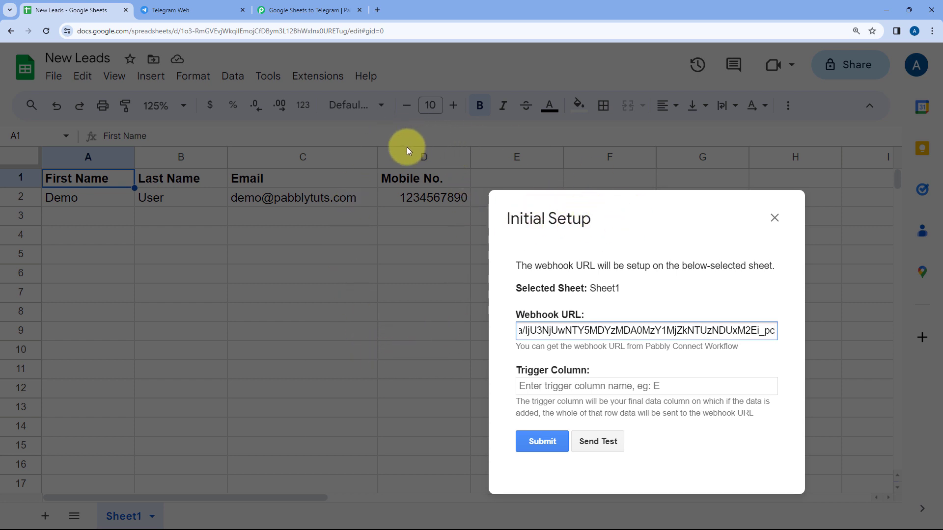
{"action": "left_click_drag", "start_coordinate": [619, 219], "coordinate": [620, 228]}
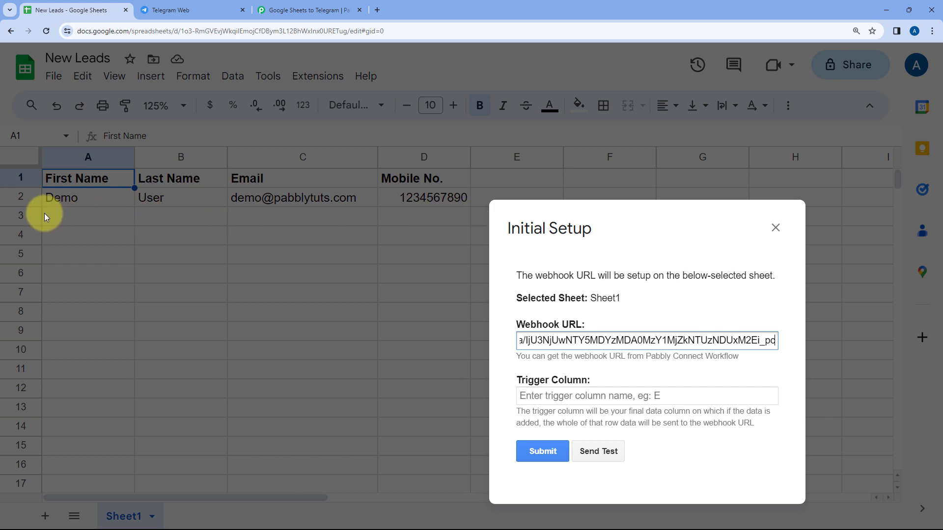
{"action": "left_click", "coordinate": [427, 226]}
{"action": "left_click_drag", "start_coordinate": [637, 226], "coordinate": [613, 239]}
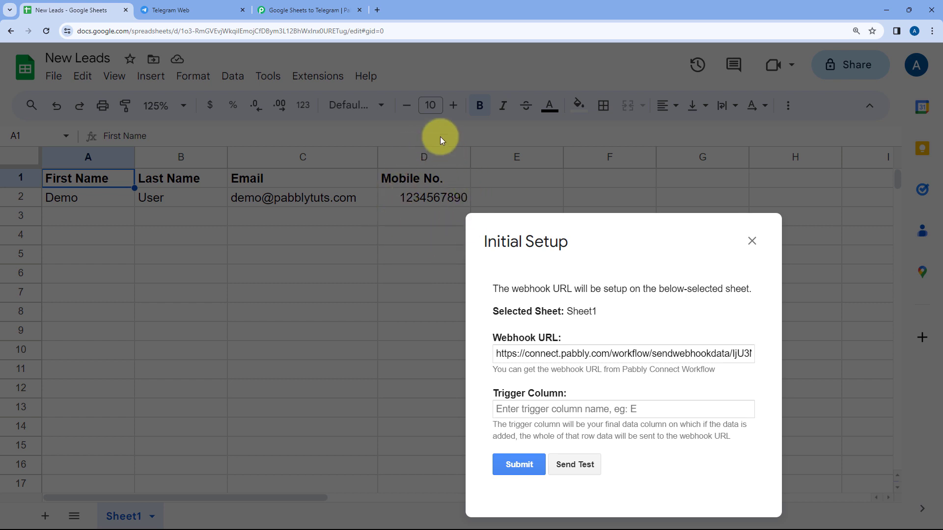
{"action": "left_click_drag", "start_coordinate": [631, 242], "coordinate": [413, 270]}
{"action": "left_click", "coordinate": [363, 326]}
{"action": "type", "text": "D"}
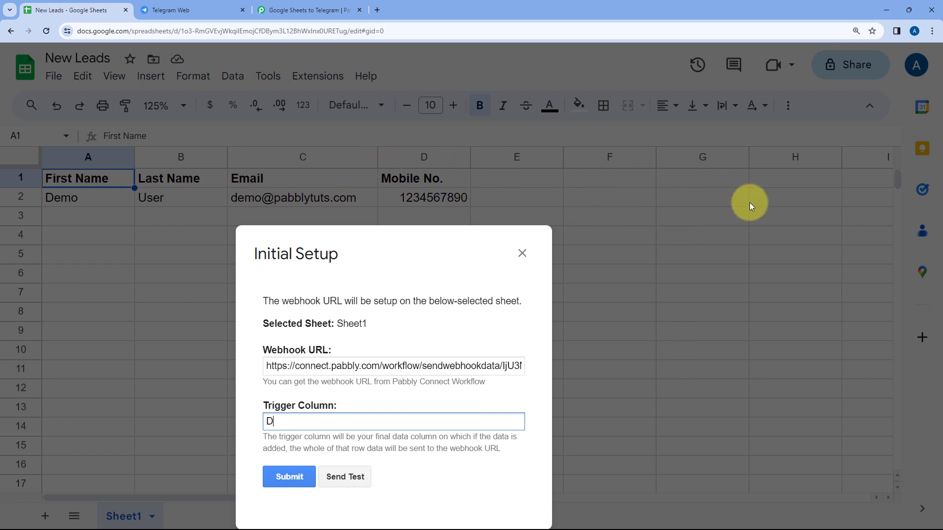
{"action": "left_click_drag", "start_coordinate": [447, 248], "coordinate": [441, 162]}
{"action": "left_click", "coordinate": [441, 210]}
- Send the Demo row to Pabbly as test data
{"action": "left_click_drag", "start_coordinate": [422, 238], "coordinate": [443, 121]}
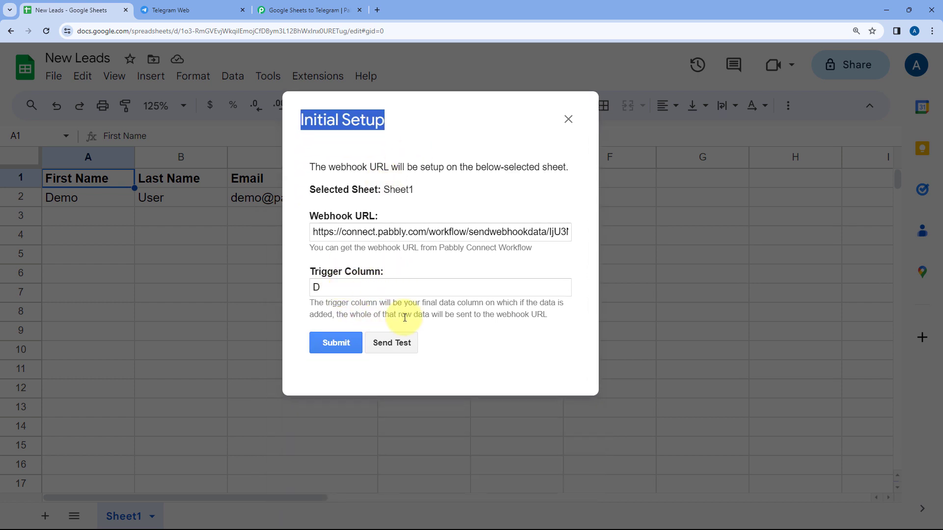
{"action": "left_click", "coordinate": [393, 346]}
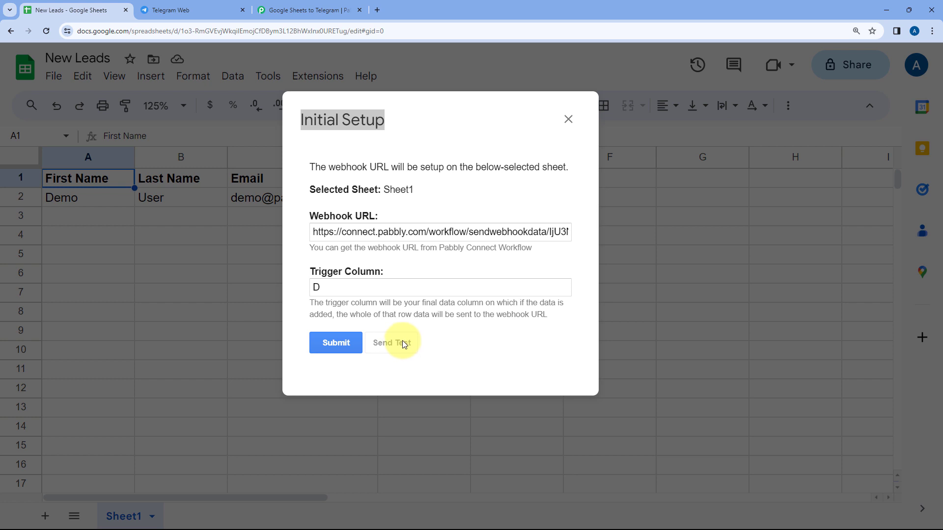
{"action": "scroll", "coordinate": [397, 309], "scroll_direction": "down", "scroll_amount": 1}
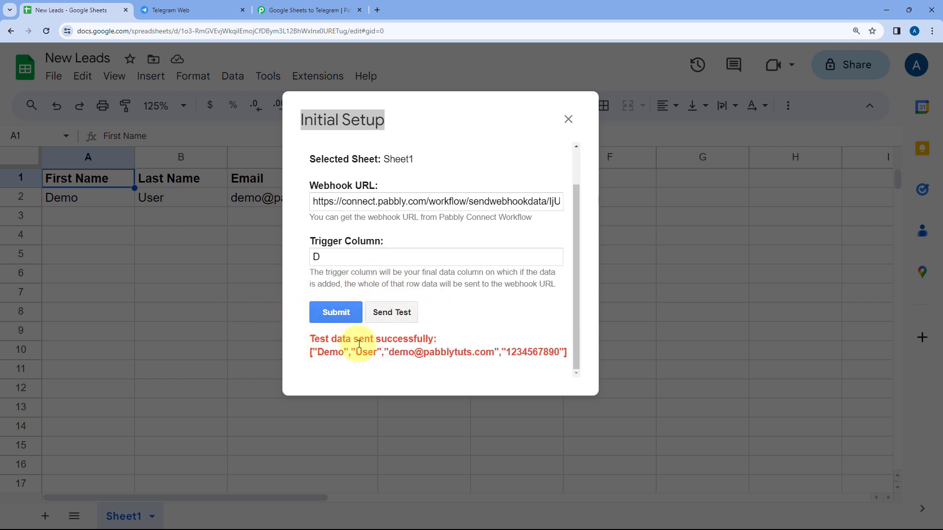
{"action": "left_click_drag", "start_coordinate": [448, 131], "coordinate": [571, 274]}
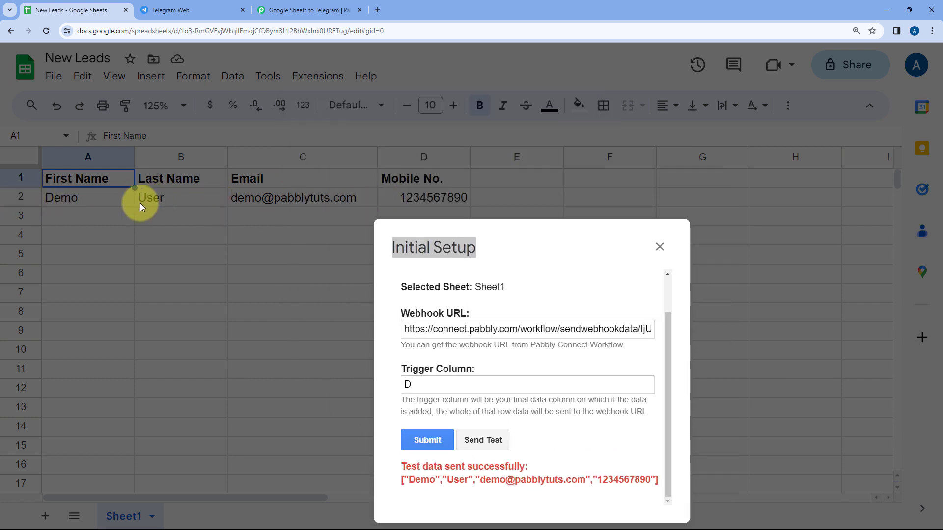
{"action": "left_click_drag", "start_coordinate": [554, 253], "coordinate": [421, 172]}
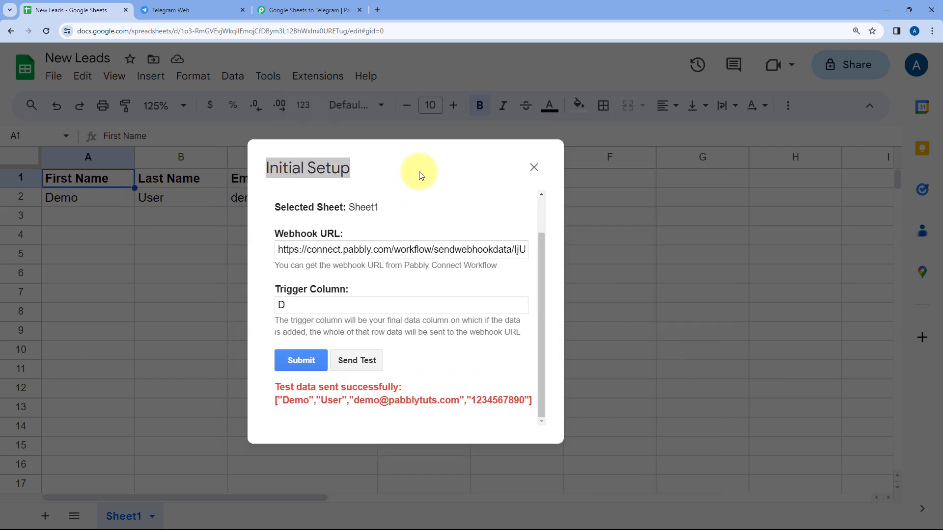
- Check Pabbly's captured response for the Demo row's first name, last name, email and mobile number
{"action": "left_click", "coordinate": [313, 7]}
{"action": "left_click", "coordinate": [203, 229]}
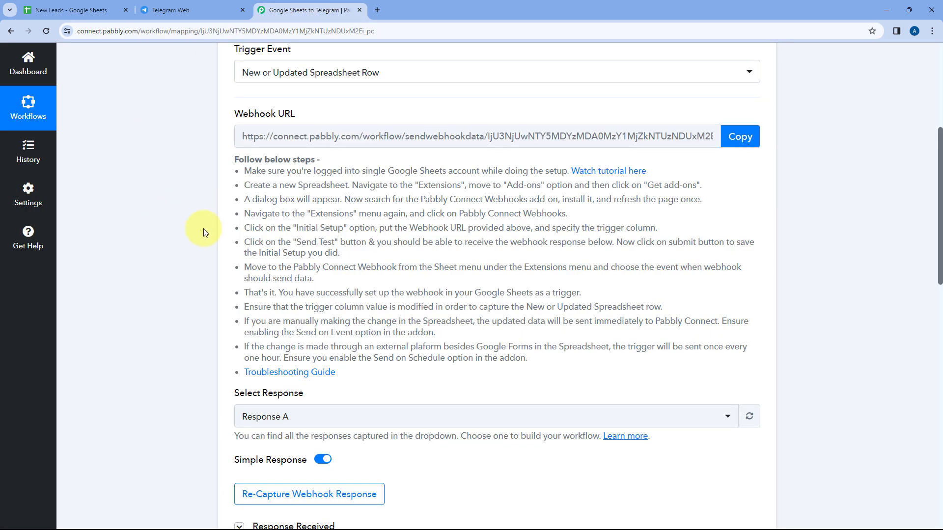
{"action": "scroll", "coordinate": [185, 229], "scroll_direction": "down", "scroll_amount": 9}
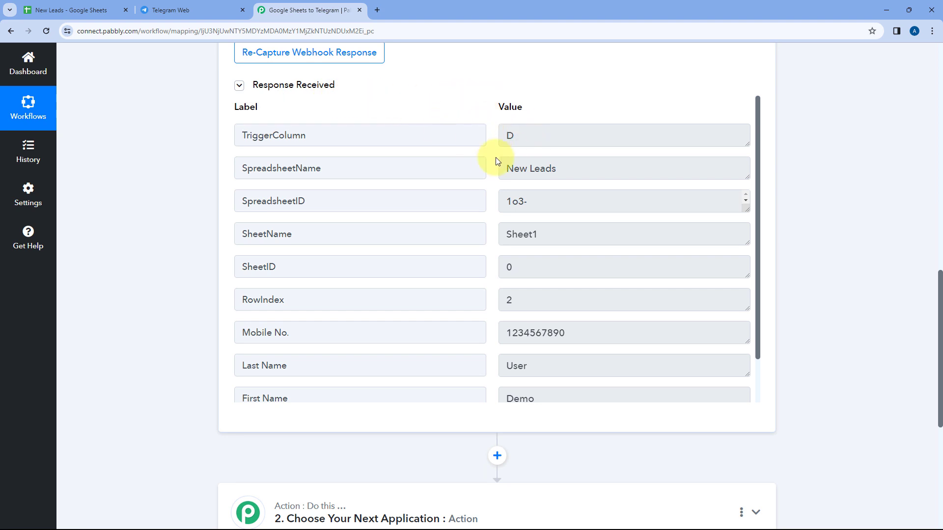
{"action": "scroll", "coordinate": [473, 148], "scroll_direction": "down", "scroll_amount": 1}
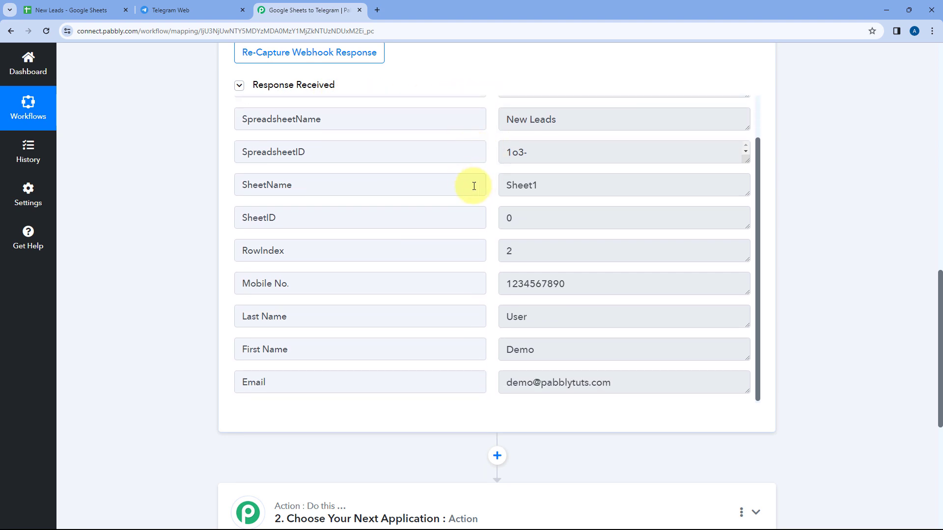
{"action": "left_click", "coordinate": [71, 10]}
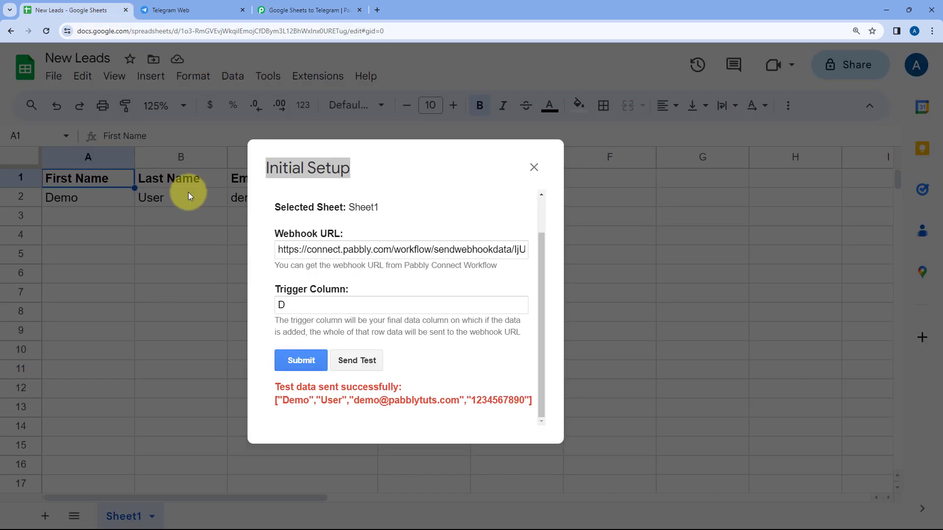
{"action": "left_click", "coordinate": [304, 10]}
{"action": "left_click_drag", "start_coordinate": [552, 354], "coordinate": [489, 354]}
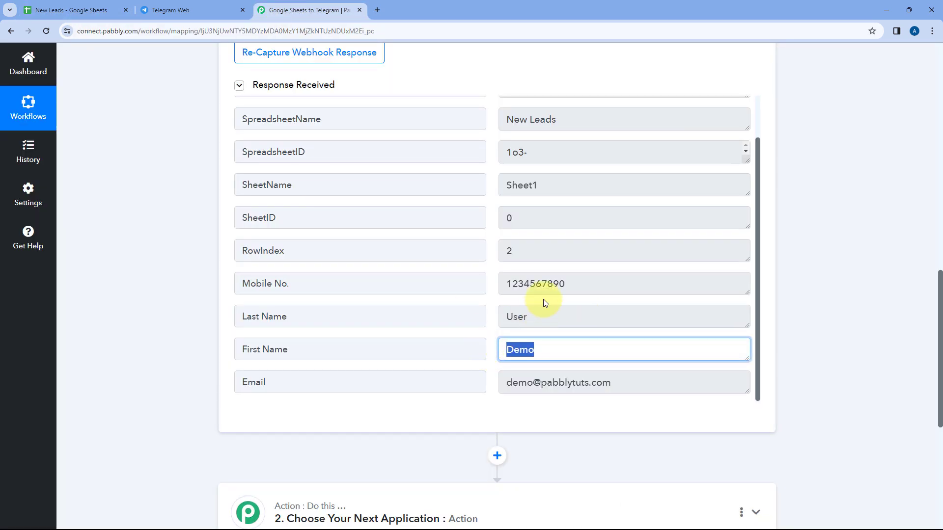
{"action": "left_click_drag", "start_coordinate": [541, 316], "coordinate": [471, 316]}
{"action": "left_click_drag", "start_coordinate": [621, 383], "coordinate": [475, 383]}
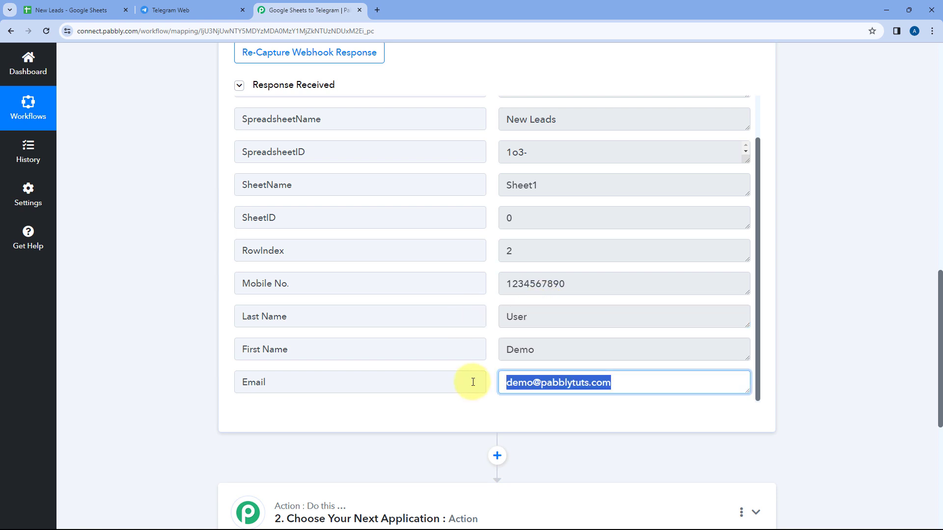
{"action": "left_click_drag", "start_coordinate": [582, 288], "coordinate": [486, 285]}
{"action": "left_click", "coordinate": [487, 284]}
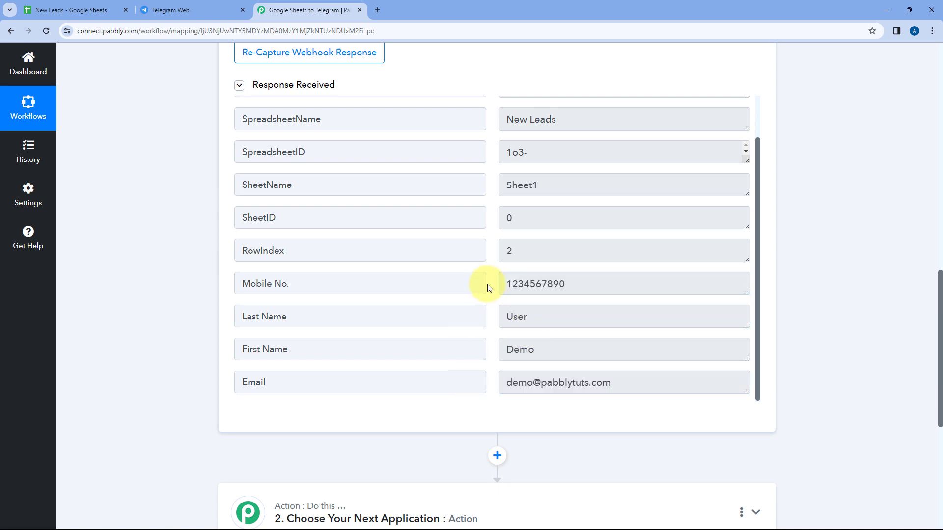
- Submit the Sheet1 webhook setup with trigger column D
{"action": "left_click", "coordinate": [93, 10]}
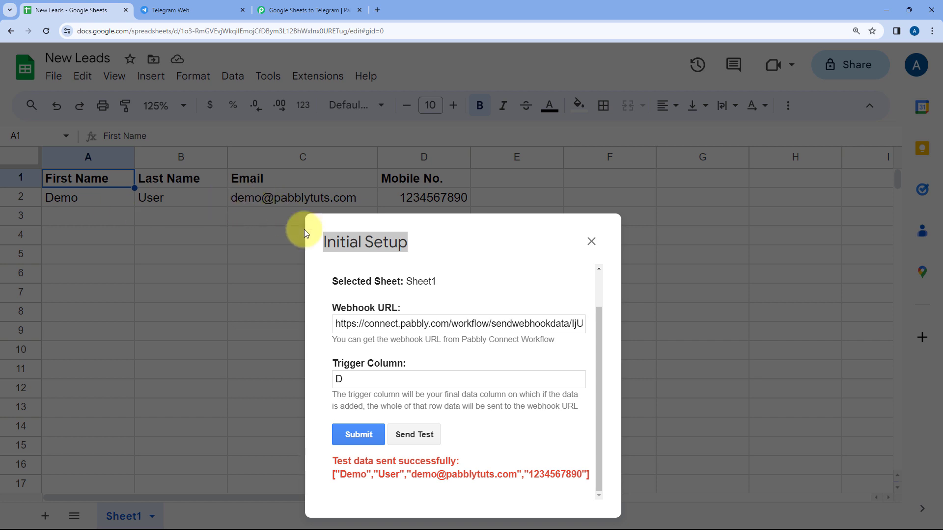
{"action": "left_click_drag", "start_coordinate": [464, 253], "coordinate": [468, 173]}
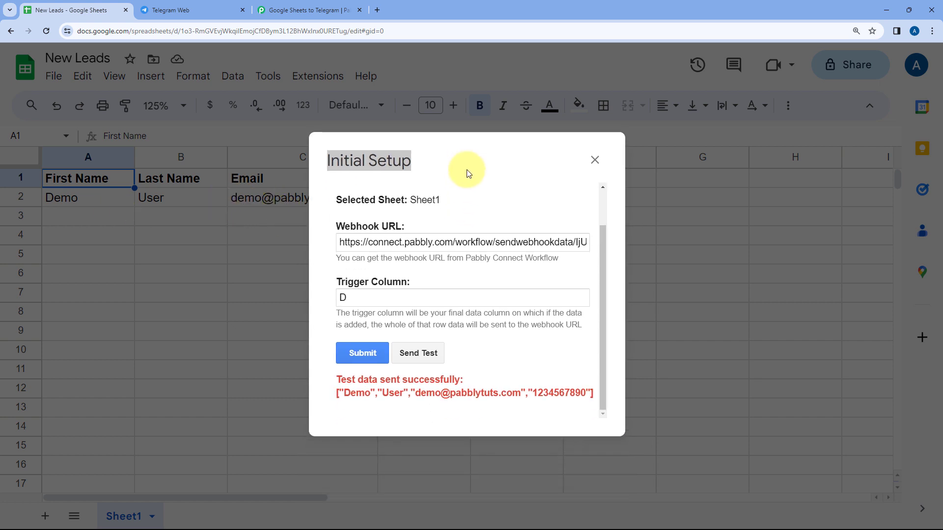
{"action": "left_click", "coordinate": [361, 353]}
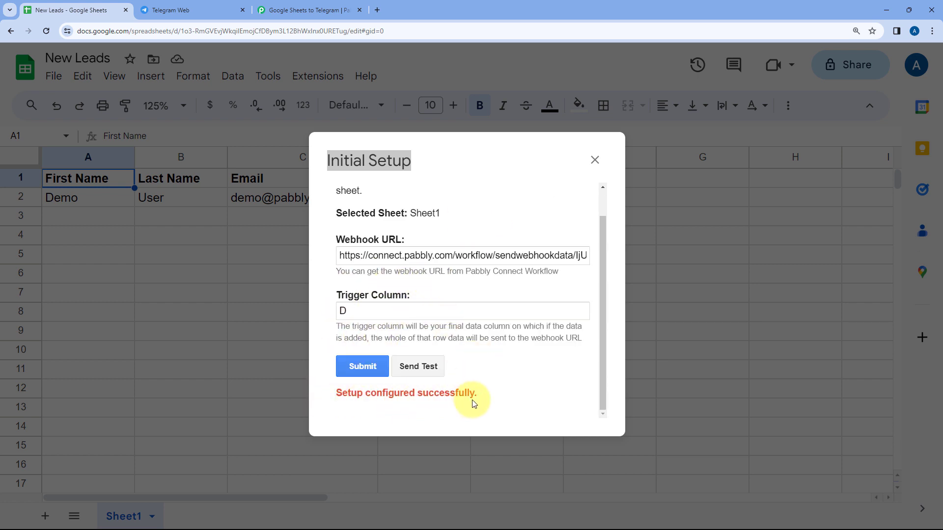
- Close the setup dialog and enable Pabbly Connect Webhooks' Send On Event for sheet edits
{"action": "left_click", "coordinate": [594, 160]}
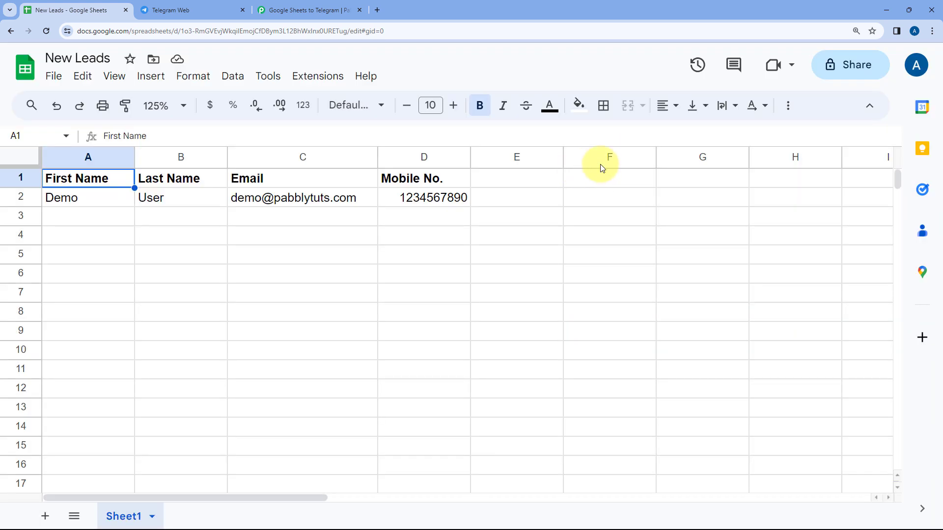
{"action": "left_click", "coordinate": [328, 81]}
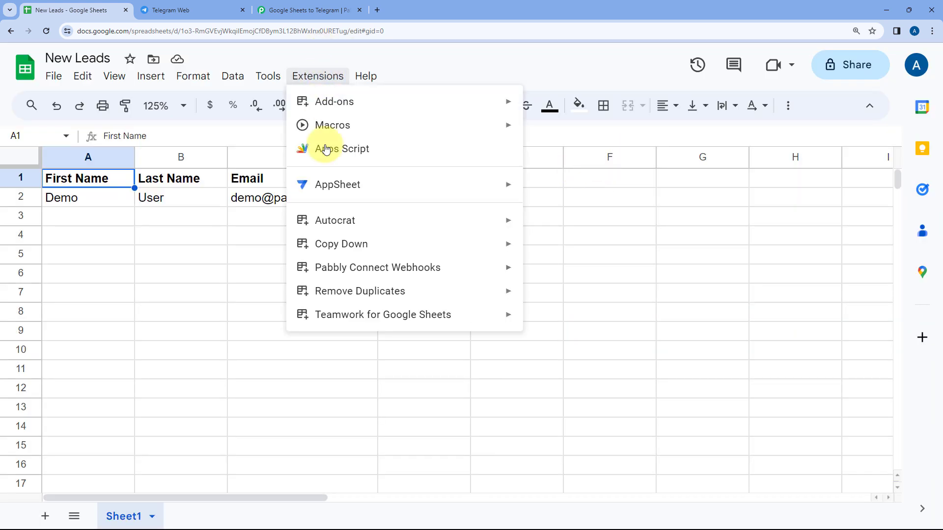
{"action": "mouse_move", "coordinate": [350, 269]}
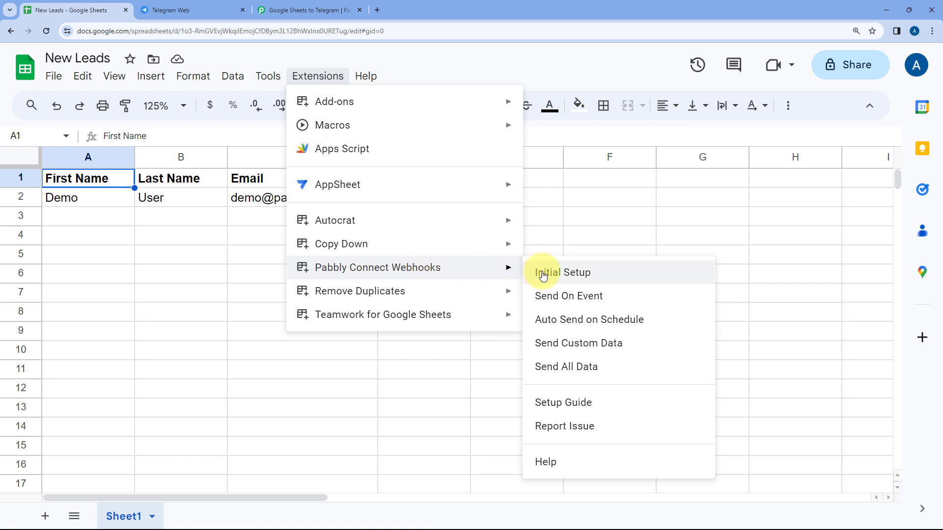
{"action": "left_click", "coordinate": [535, 297]}
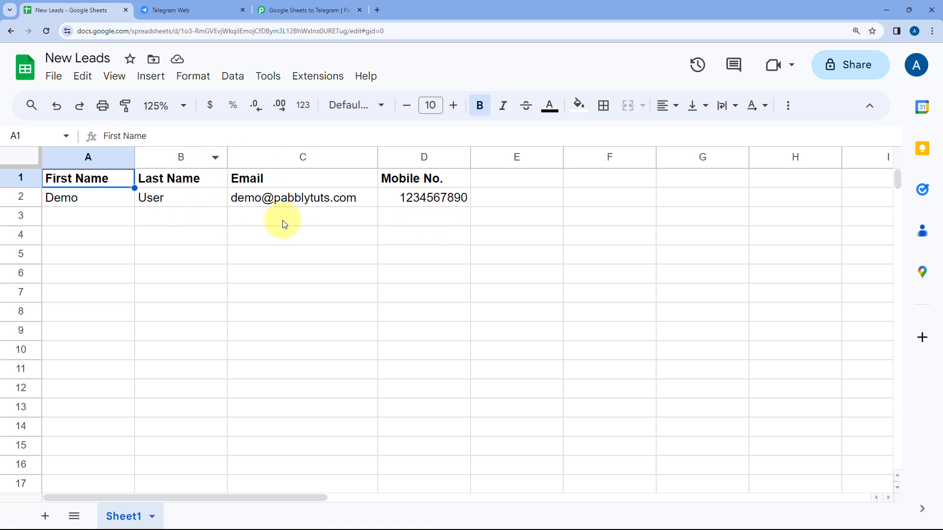
- Review the captured Sheet1 row 2 lead (name, email, mobile) down to the empty Action step
{"action": "left_click", "coordinate": [294, 6]}
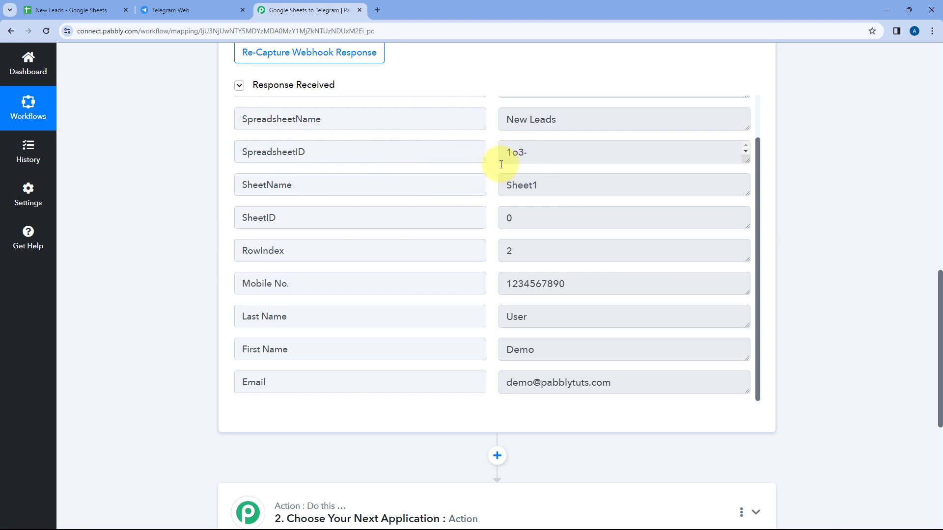
{"action": "scroll", "coordinate": [486, 176], "scroll_direction": "up", "scroll_amount": 5}
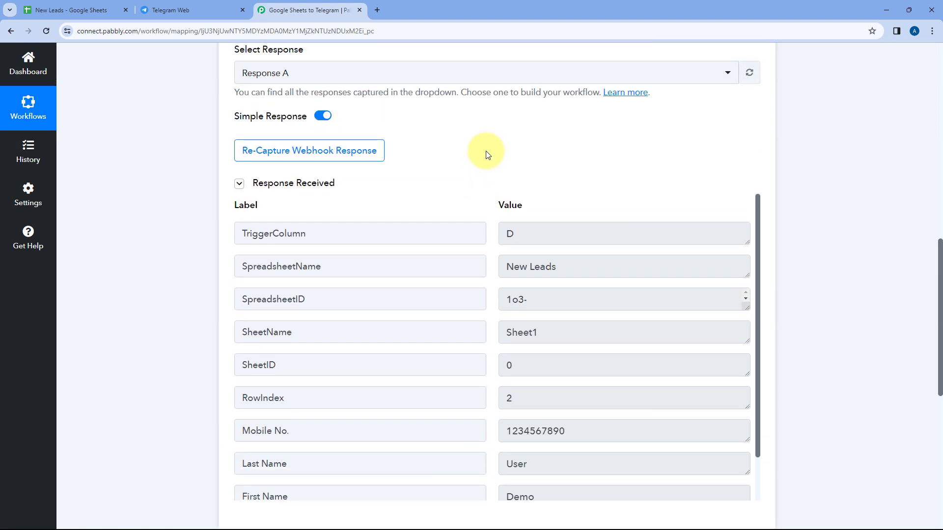
{"action": "scroll", "coordinate": [484, 166], "scroll_direction": "up", "scroll_amount": 2}
{"action": "left_click", "coordinate": [64, 10]}
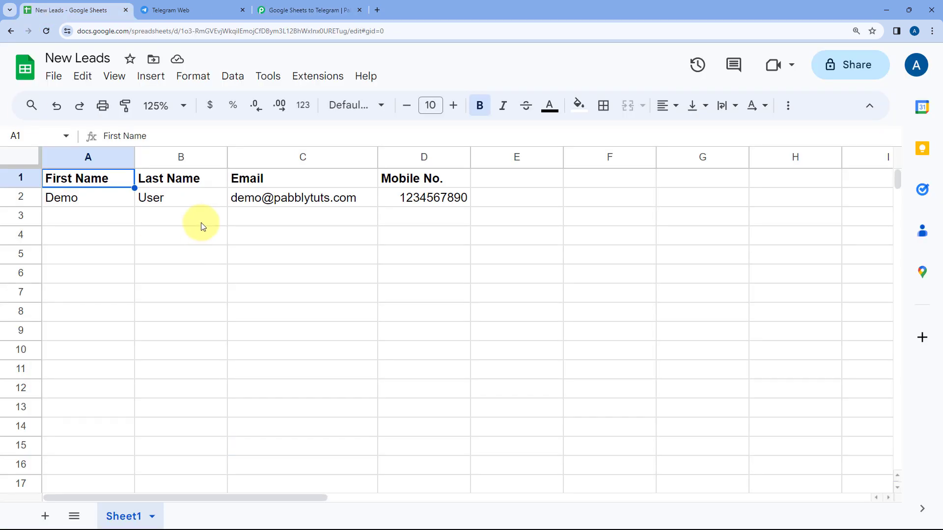
{"action": "left_click", "coordinate": [329, 6]}
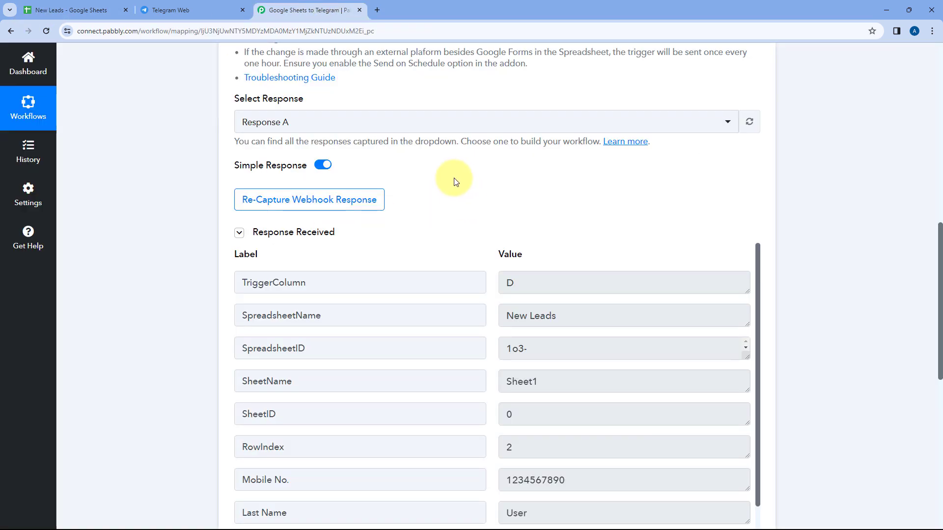
{"action": "scroll", "coordinate": [494, 189], "scroll_direction": "down", "scroll_amount": 4}
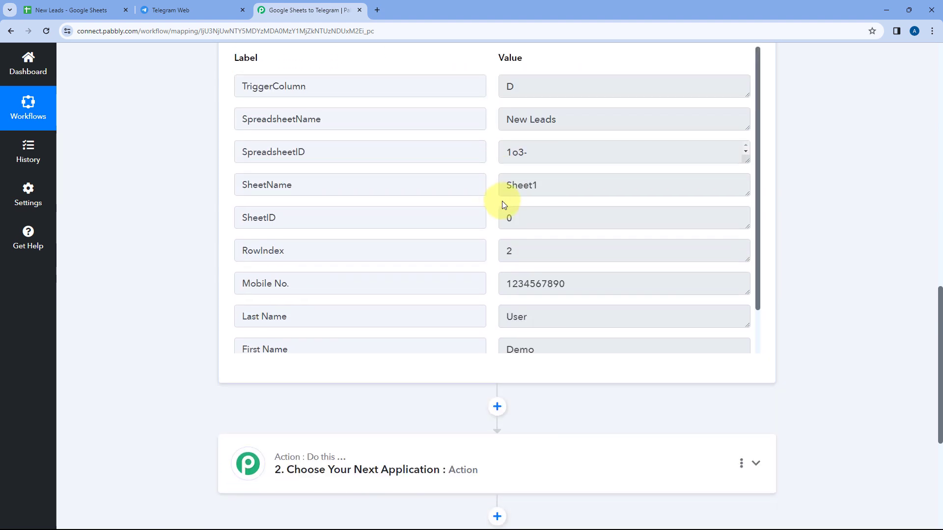
{"action": "scroll", "coordinate": [501, 204], "scroll_direction": "down", "scroll_amount": 4}
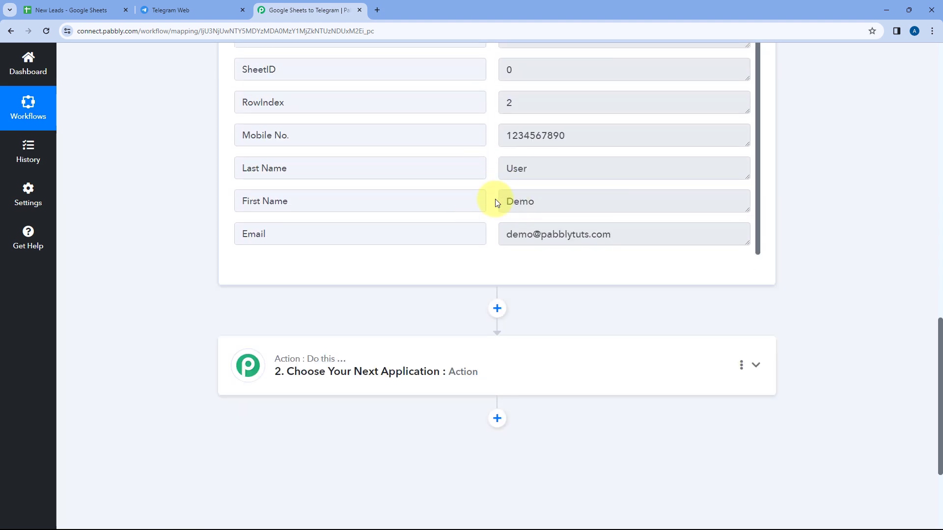
- Pick Telegram Bot as the second step's app by searching 'teleg'
{"action": "left_click", "coordinate": [184, 9]}
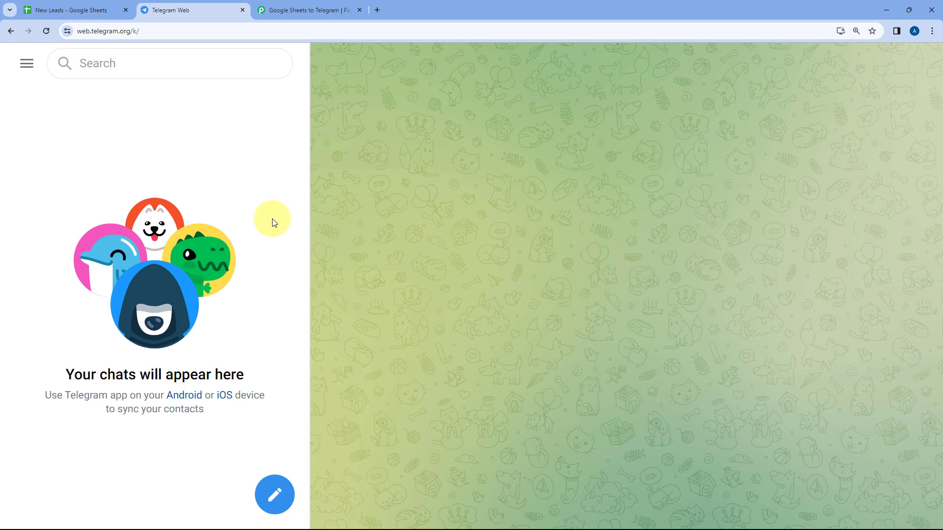
{"action": "left_click", "coordinate": [314, 9]}
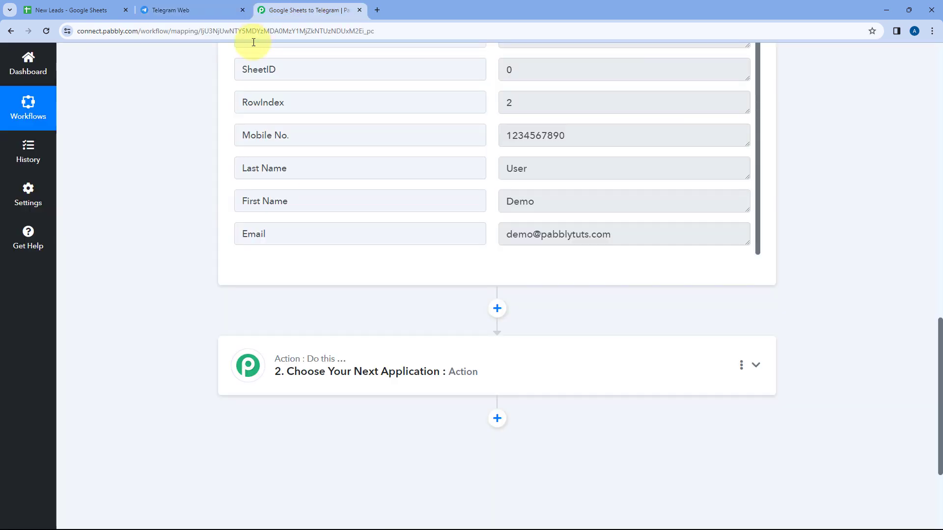
{"action": "scroll", "coordinate": [208, 147], "scroll_direction": "down", "scroll_amount": 4}
{"action": "left_click", "coordinate": [538, 215]}
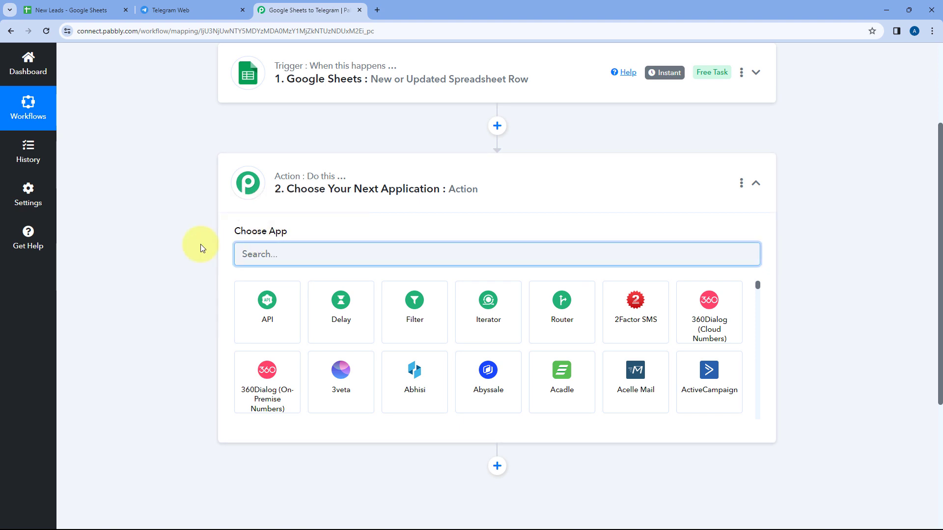
{"action": "type", "text": "teleg"}
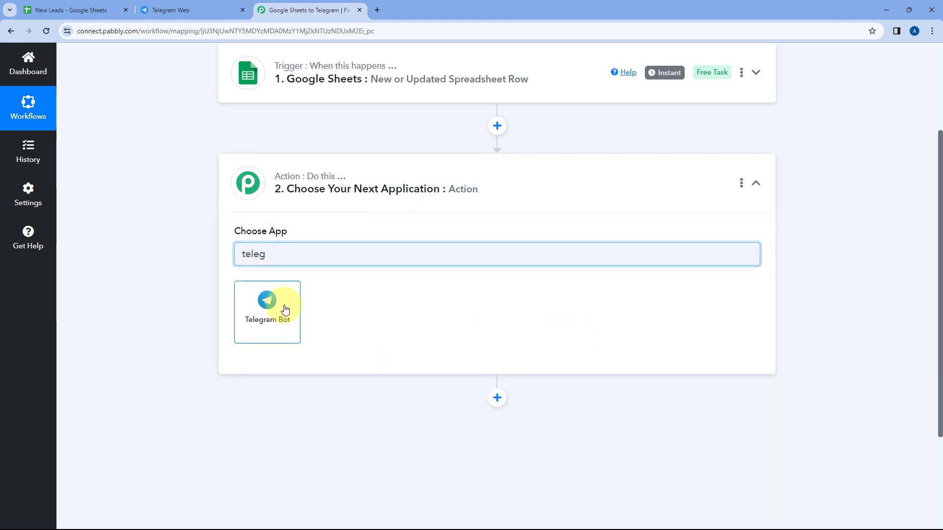
{"action": "left_click", "coordinate": [285, 310]}
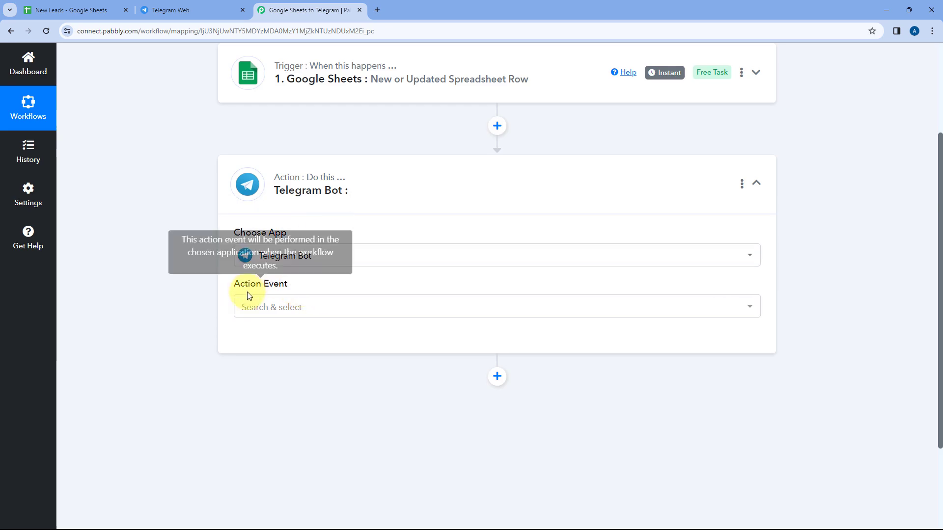
- Set the Action Event to Send a Text Message or Reply
{"action": "left_click", "coordinate": [309, 306]}
{"action": "scroll", "coordinate": [192, 285], "scroll_direction": "down", "scroll_amount": 3}
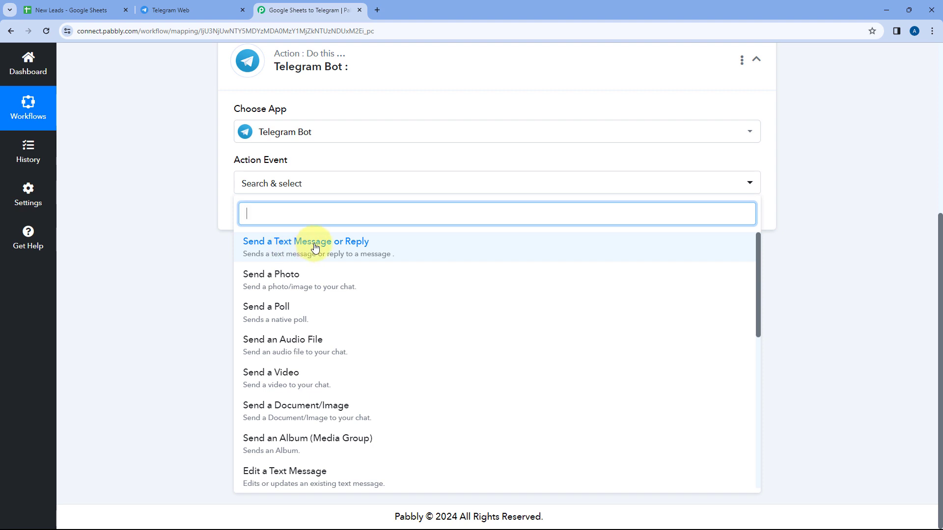
{"action": "left_click", "coordinate": [305, 246]}
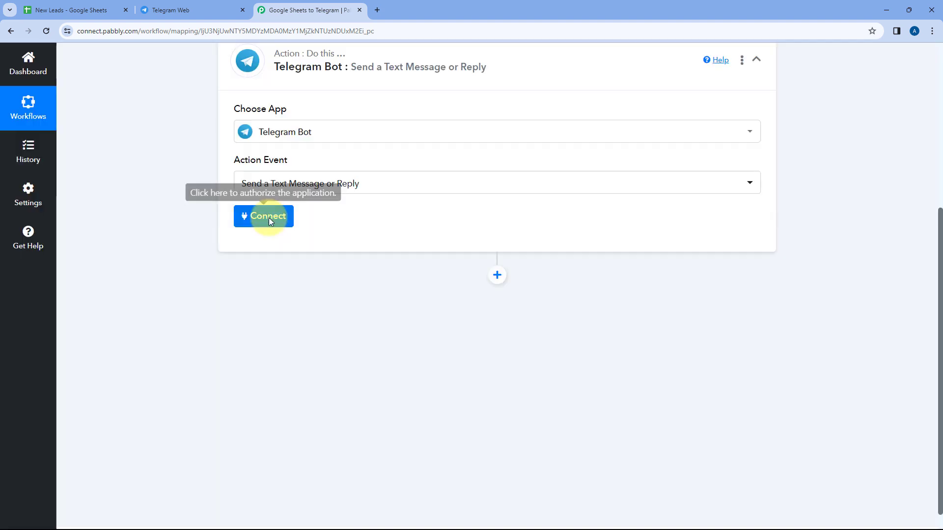
- Start a new Telegram Bot connection (Telegram Bot #18) and move over to Telegram Web
{"action": "left_click", "coordinate": [269, 217]}
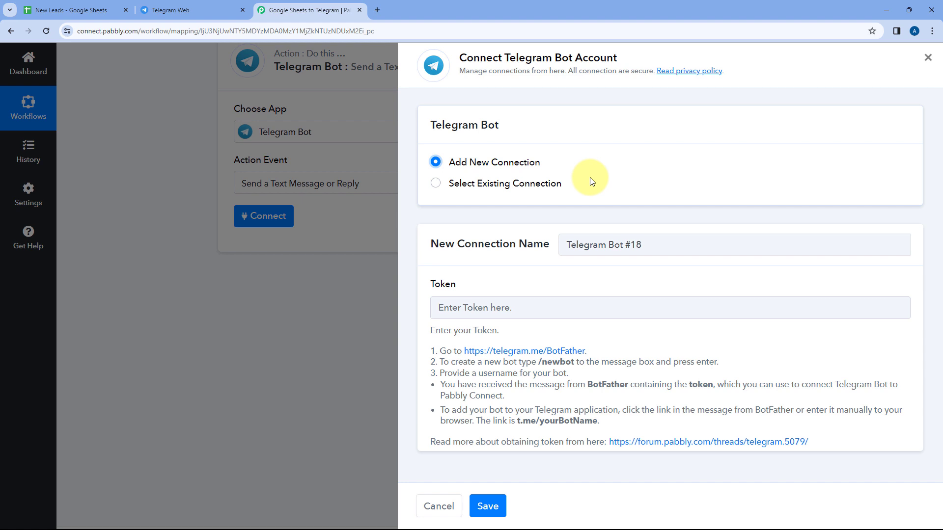
{"action": "left_click", "coordinate": [196, 9]}
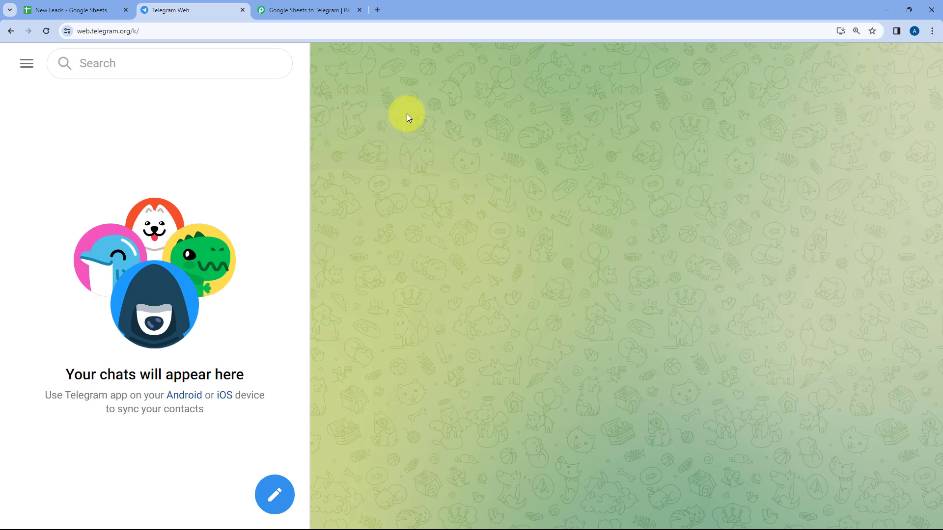
- Open the BotFather chat from search and start it to list its commands
{"action": "left_click", "coordinate": [299, 10]}
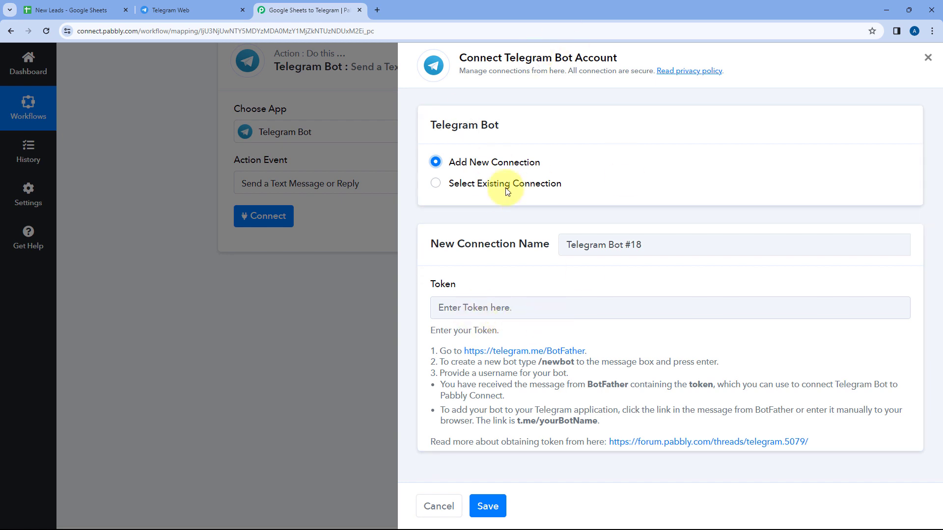
{"action": "left_click", "coordinate": [214, 9]}
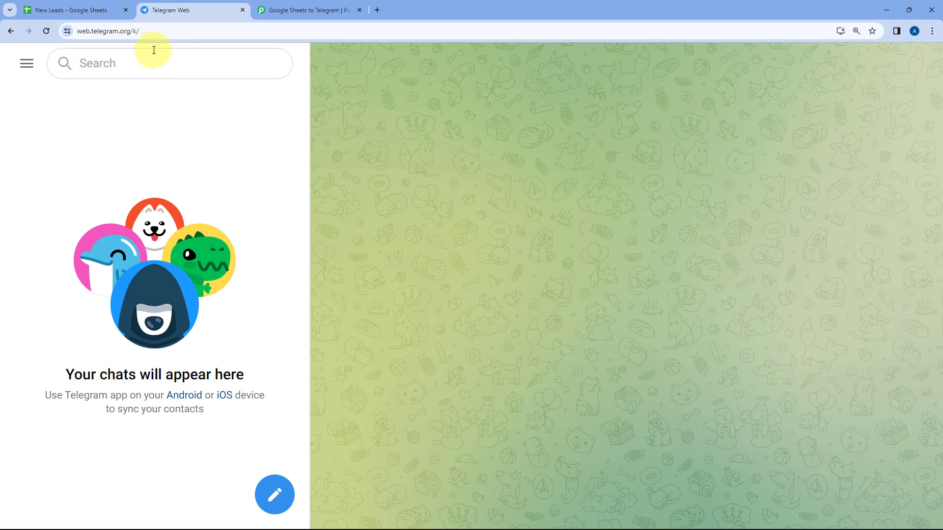
{"action": "left_click", "coordinate": [148, 68]}
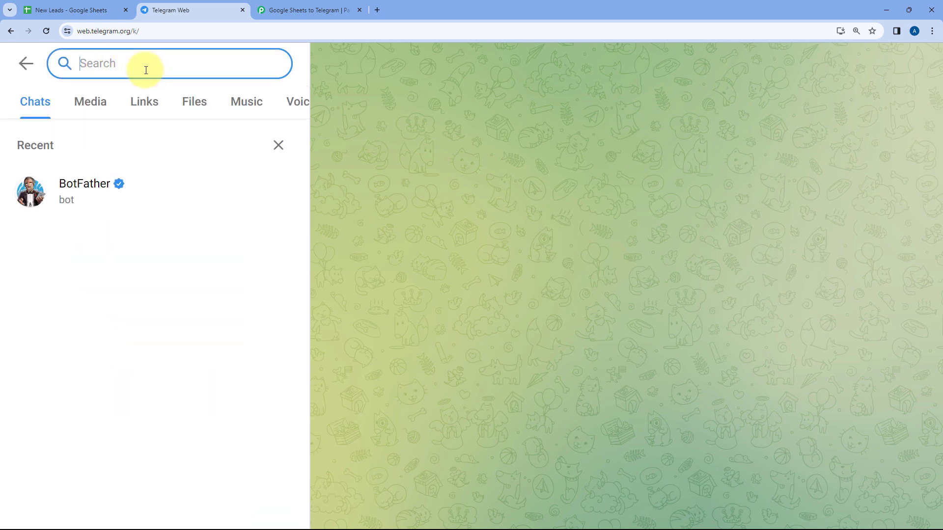
{"action": "left_click", "coordinate": [112, 197]}
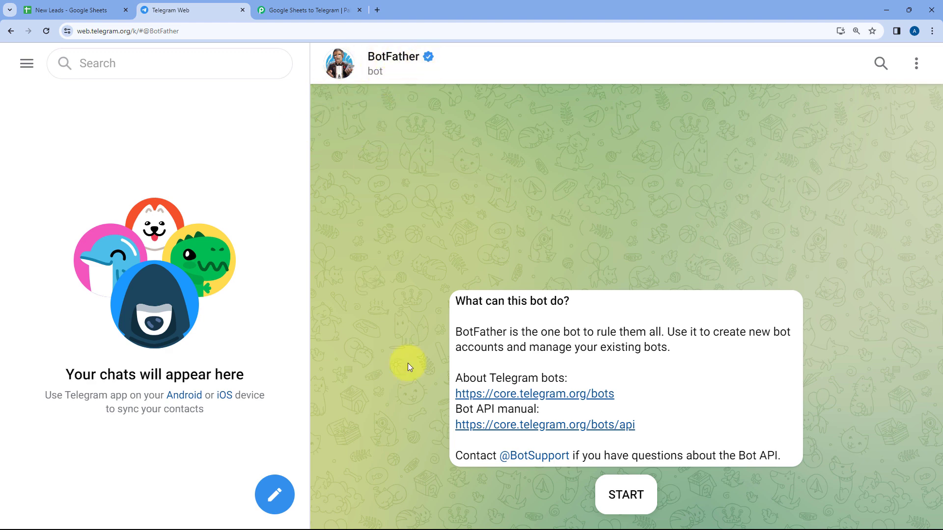
{"action": "left_click", "coordinate": [626, 496]}
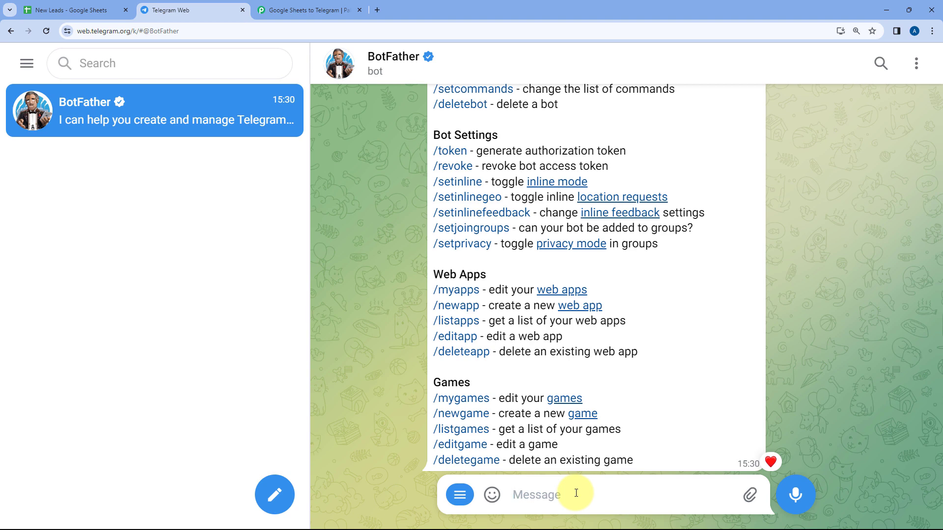
- Send /newbot to BotFather and name the bot GoogleSheetsPC
{"action": "type", "text": "/new"}
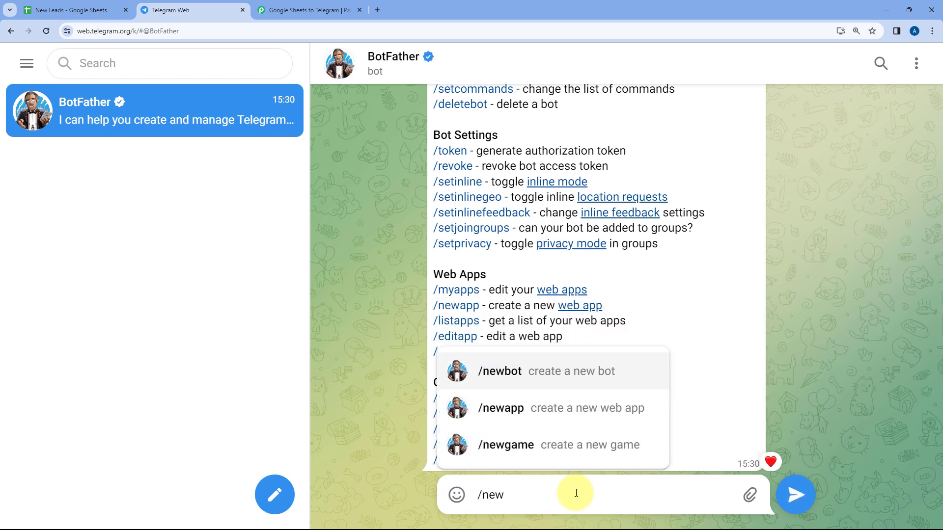
{"action": "key", "text": "Return"}
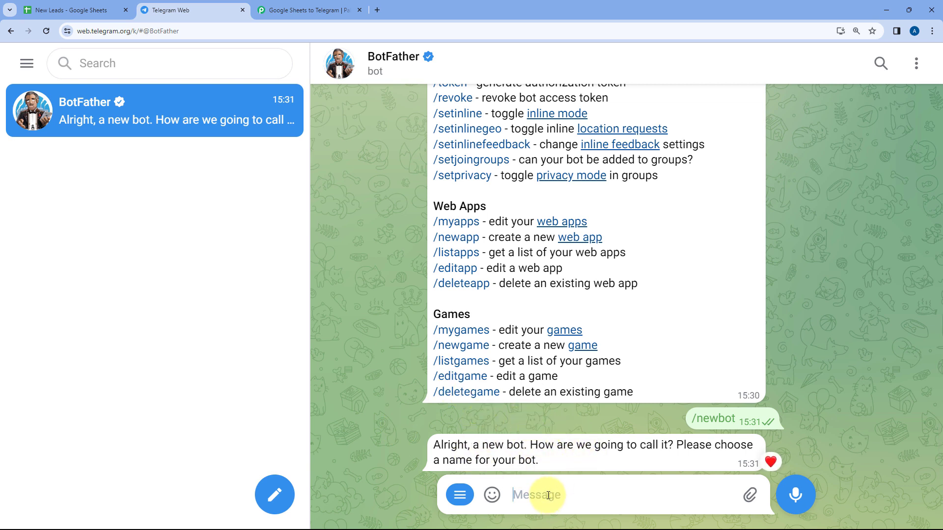
{"action": "type", "text": "GoogleSheetsPC"}
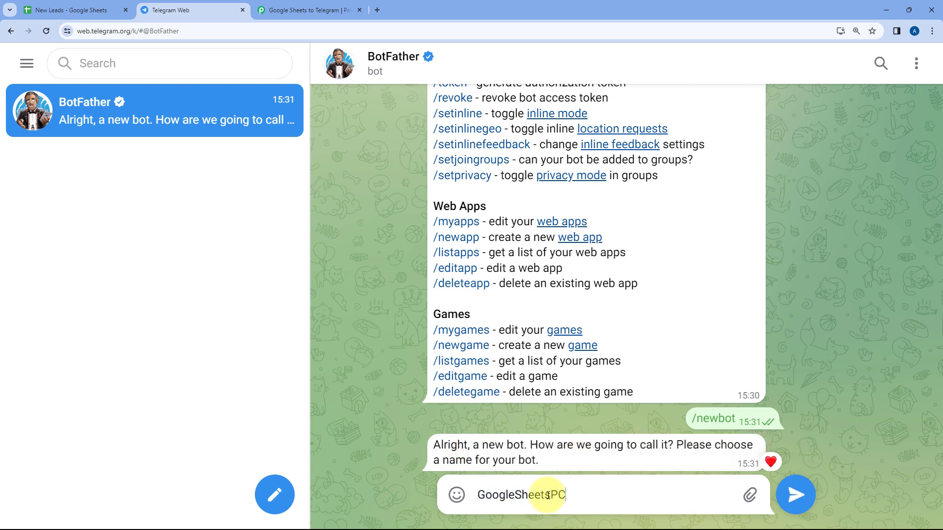
{"action": "key", "text": "Return"}
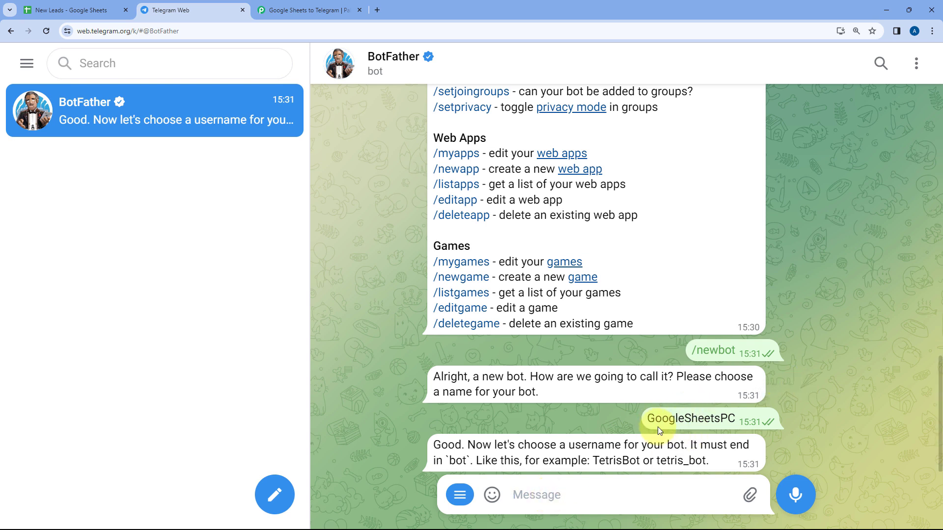
- Send GoogleSheetsPC45_bot as the new bot's username
{"action": "left_click_drag", "start_coordinate": [650, 419], "coordinate": [737, 420]}
{"action": "key", "text": "ctrl+c"}
{"action": "left_click", "coordinate": [531, 493]}
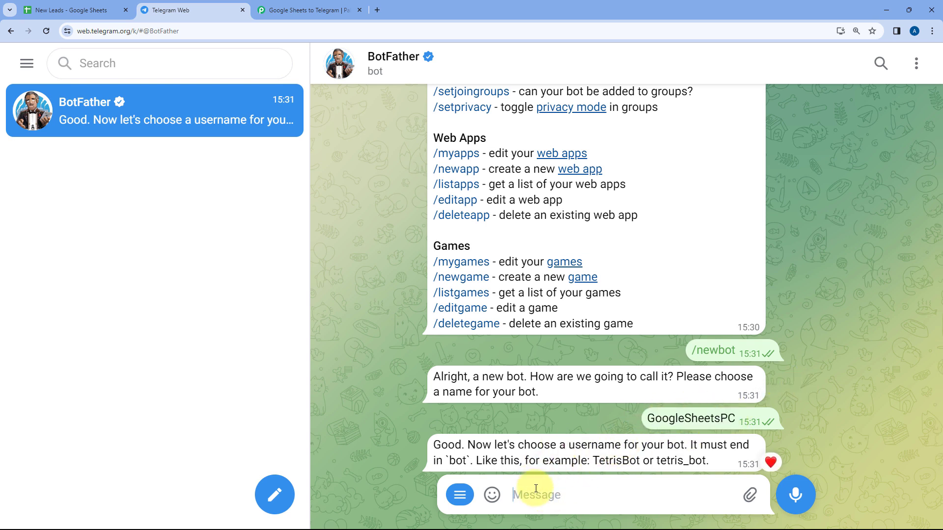
{"action": "key", "text": "ctrl+v"}
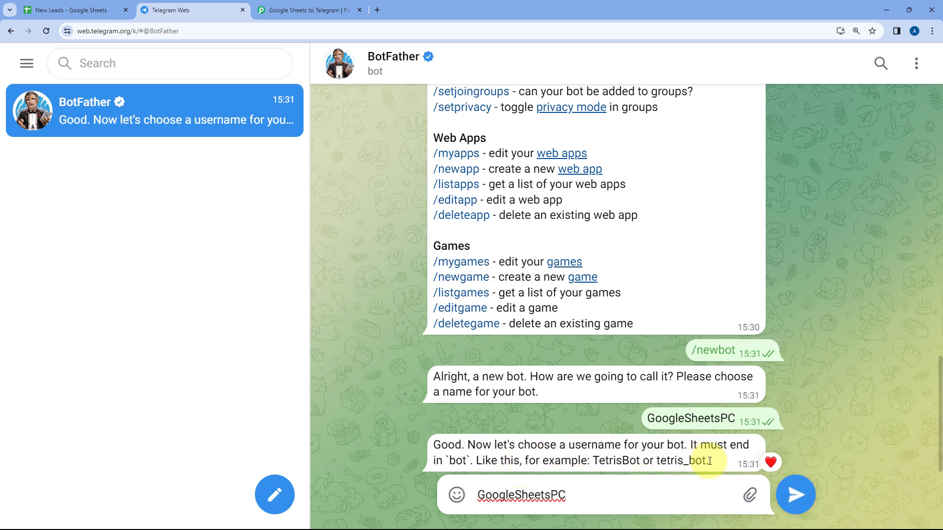
{"action": "left_click_drag", "start_coordinate": [710, 461], "coordinate": [686, 461]}
{"action": "left_click", "coordinate": [596, 495]}
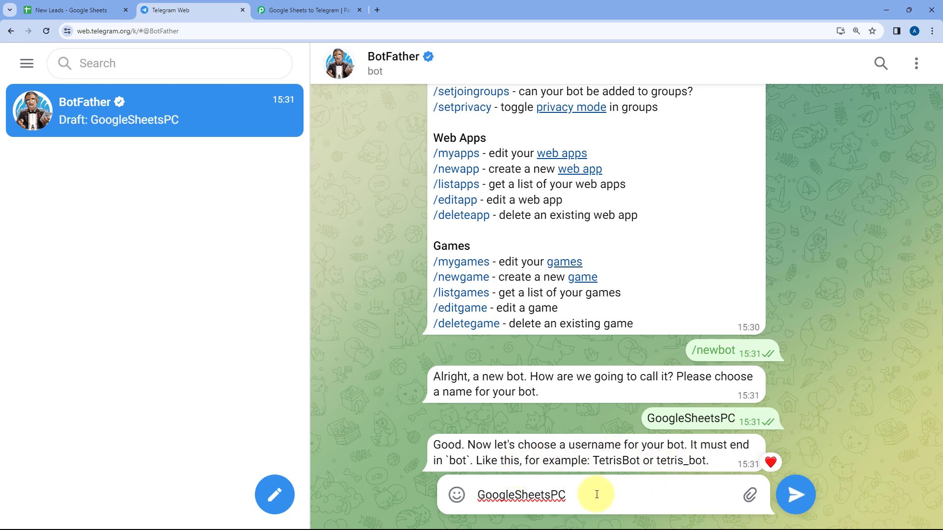
{"action": "type", "text": "_"}
{"action": "type", "text": "bo"}
{"action": "type", "text": "45"}
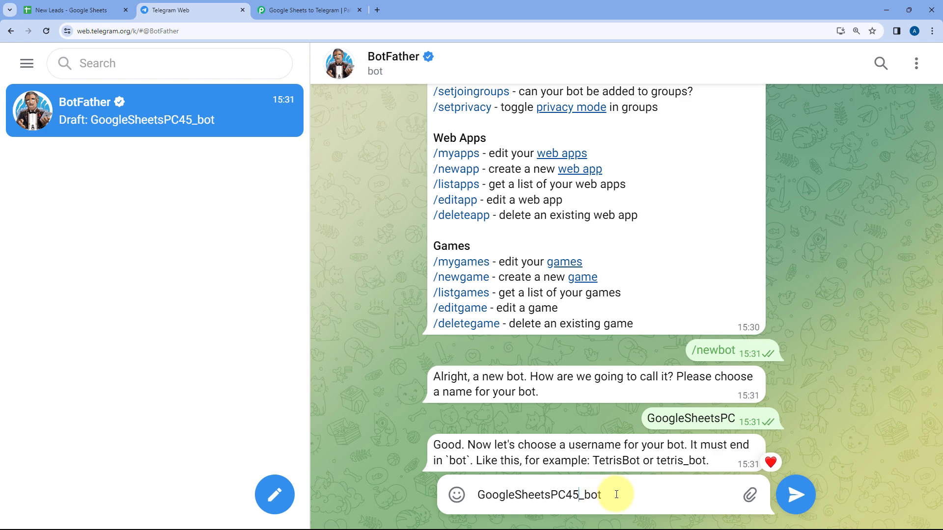
{"action": "left_click", "coordinate": [795, 495]}
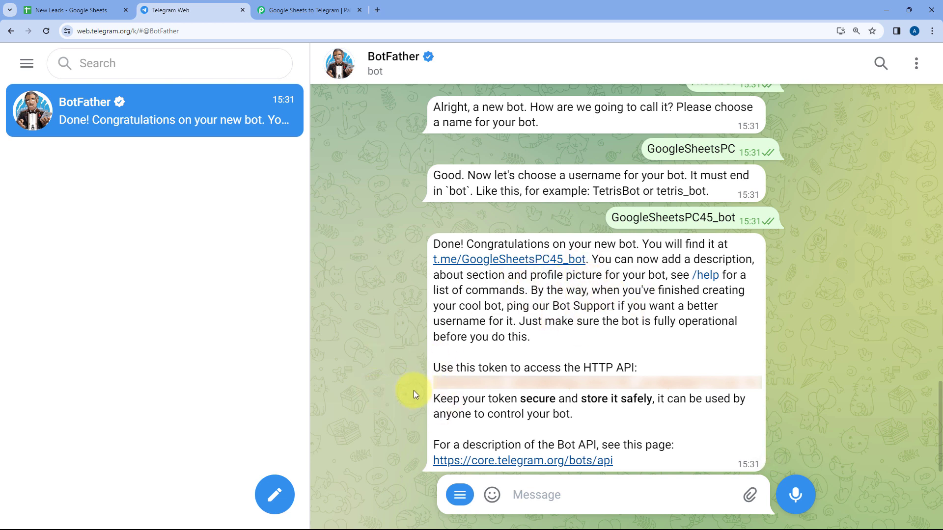
- Copy the new bot's API token and return to Pabbly's Token field
{"action": "left_click_drag", "start_coordinate": [432, 382], "coordinate": [761, 386]}
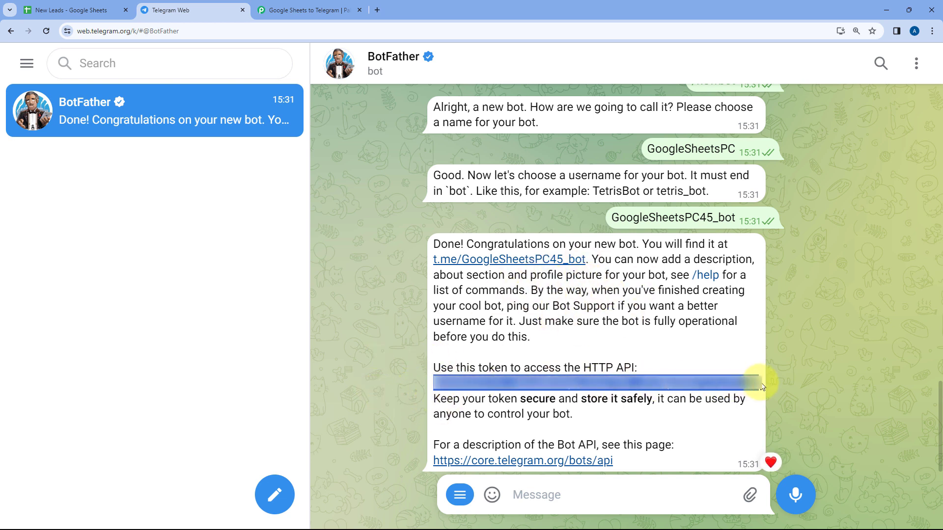
{"action": "right_click", "coordinate": [536, 386]}
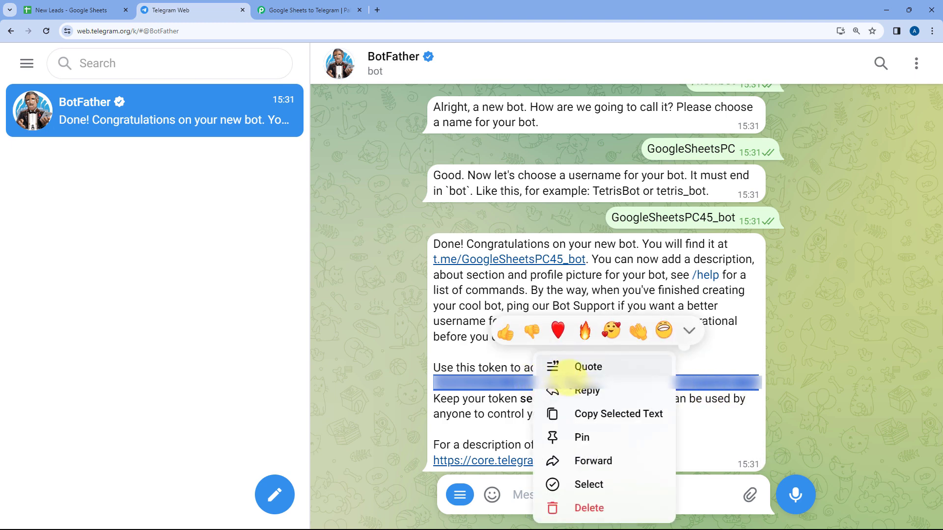
{"action": "left_click", "coordinate": [609, 414]}
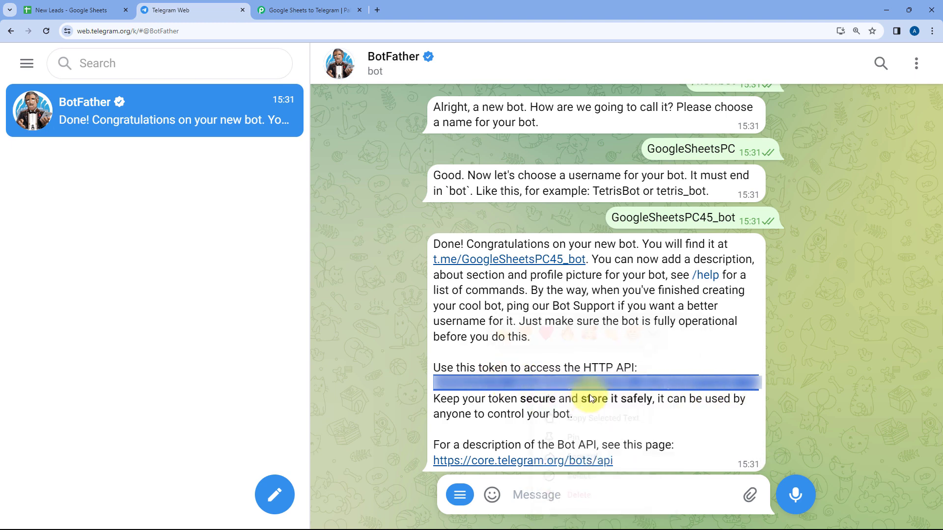
{"action": "left_click", "coordinate": [323, 15]}
{"action": "left_click", "coordinate": [473, 308]}
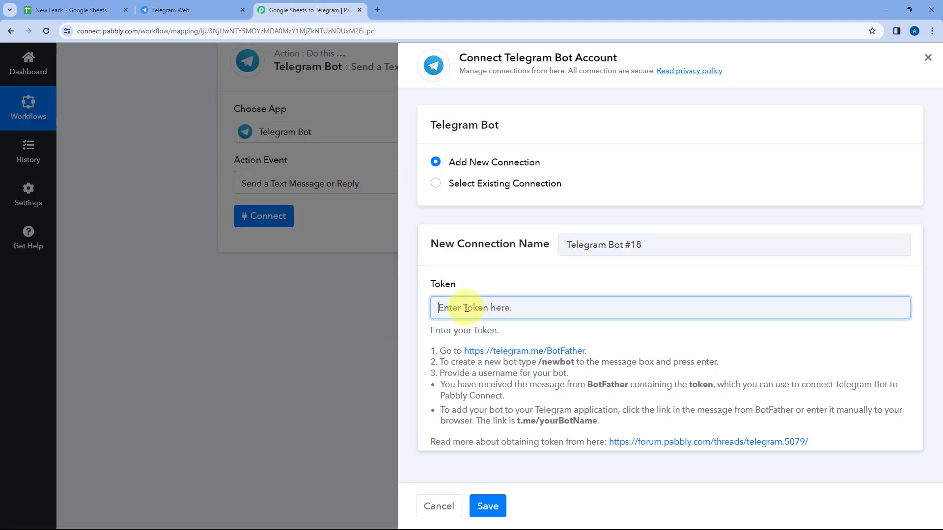
- Paste the copied bot token into the Token field and save the Telegram Bot connection
{"action": "right_click", "coordinate": [466, 308]}
{"action": "left_click", "coordinate": [486, 197]}
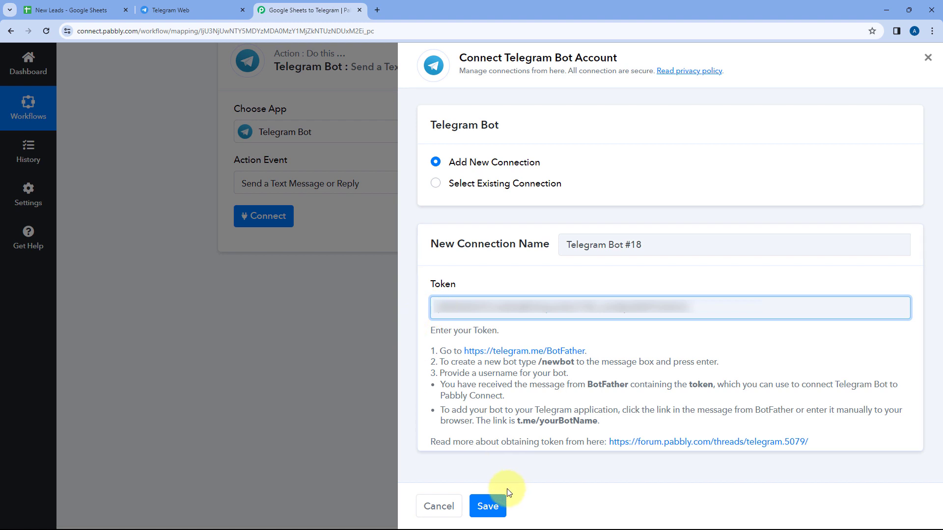
{"action": "left_click", "coordinate": [487, 507]}
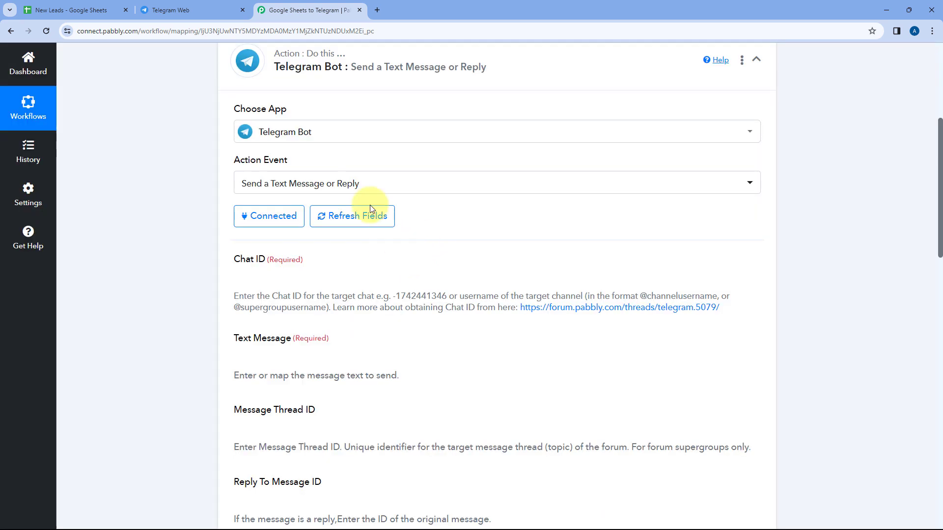
{"action": "left_click", "coordinate": [175, 9]}
{"action": "double_click", "coordinate": [534, 340]}
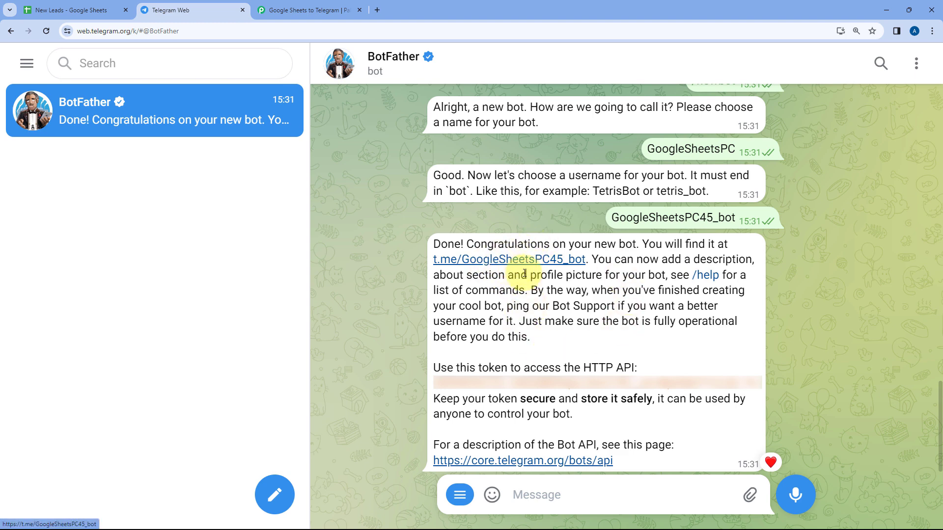
- Open the t.me/GoogleSheetsPC45_bot link and start the bot chat with /start
{"action": "left_click", "coordinate": [513, 261]}
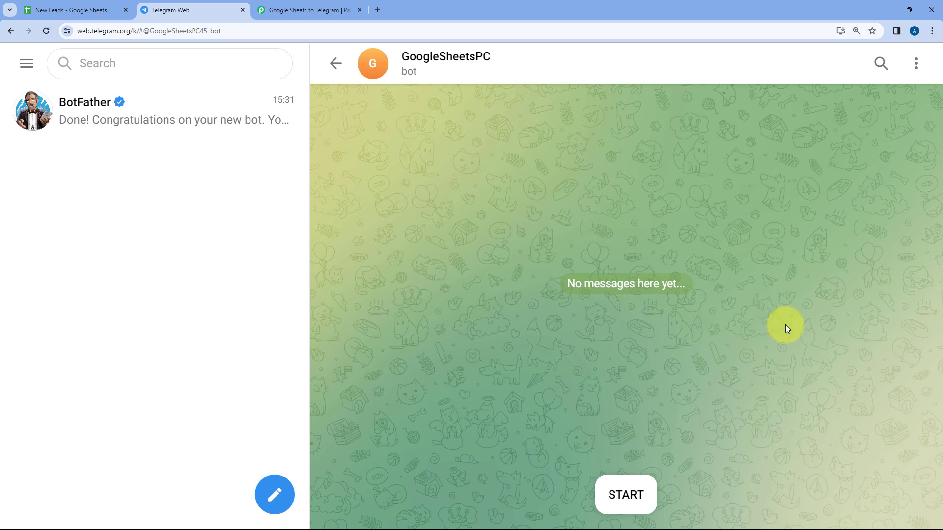
{"action": "left_click", "coordinate": [625, 494]}
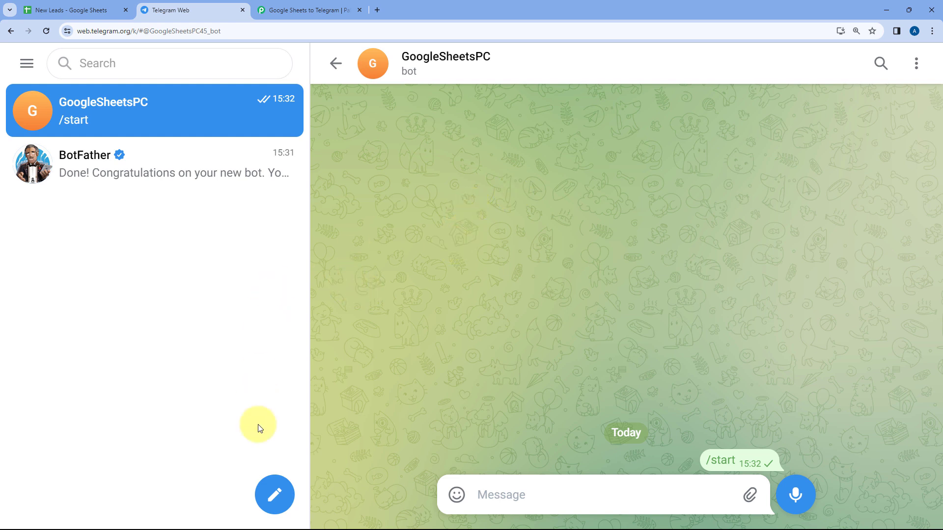
{"action": "left_click", "coordinate": [278, 493]}
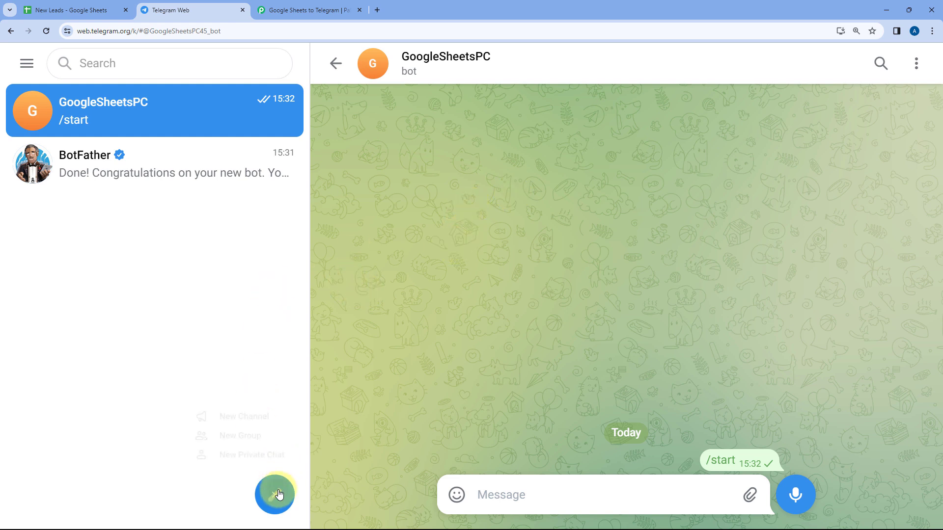
- Create a new group containing the GoogleSheetsPC bot and name it New Leads
{"action": "left_click", "coordinate": [247, 430]}
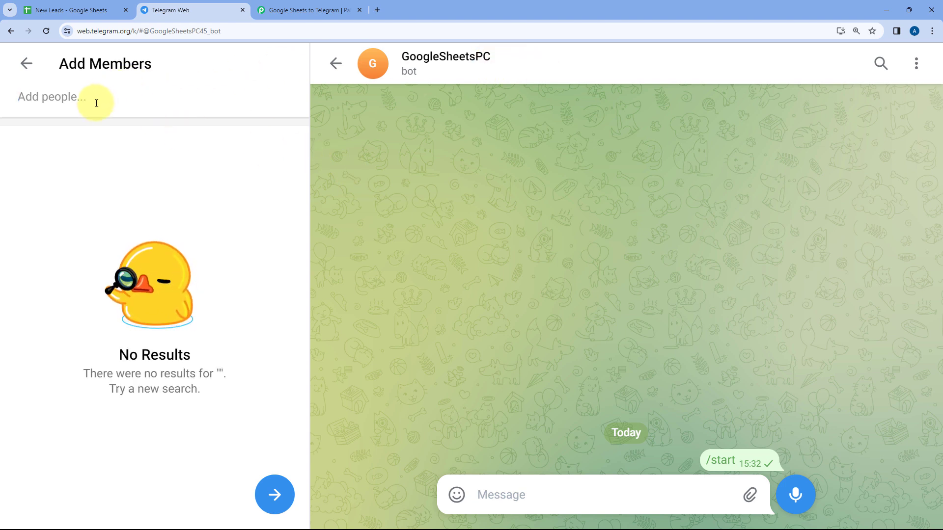
{"action": "type", "text": "Google"}
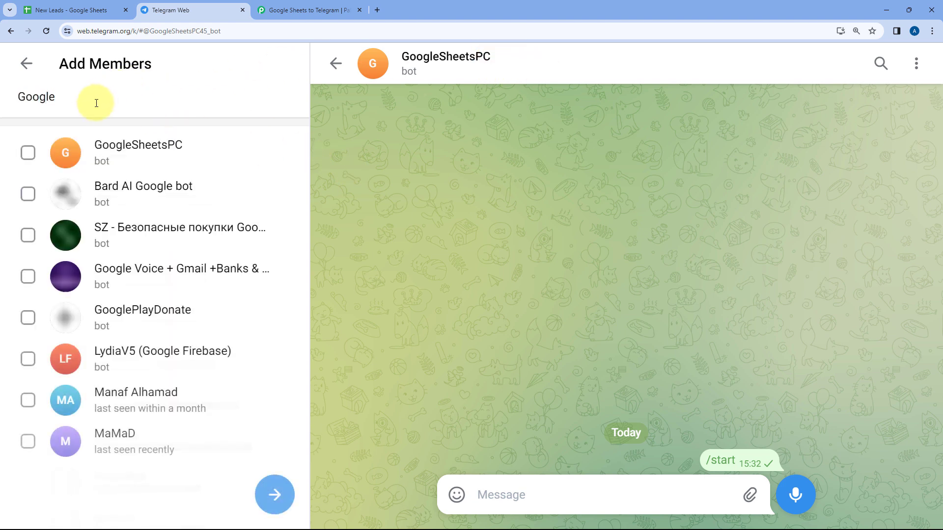
{"action": "type", "text": "SheetsPC"}
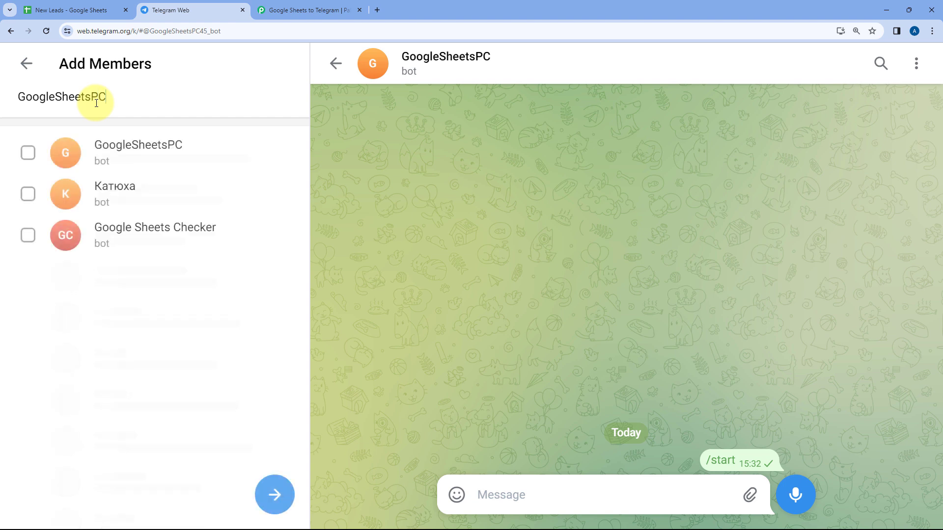
{"action": "left_click", "coordinate": [113, 153]}
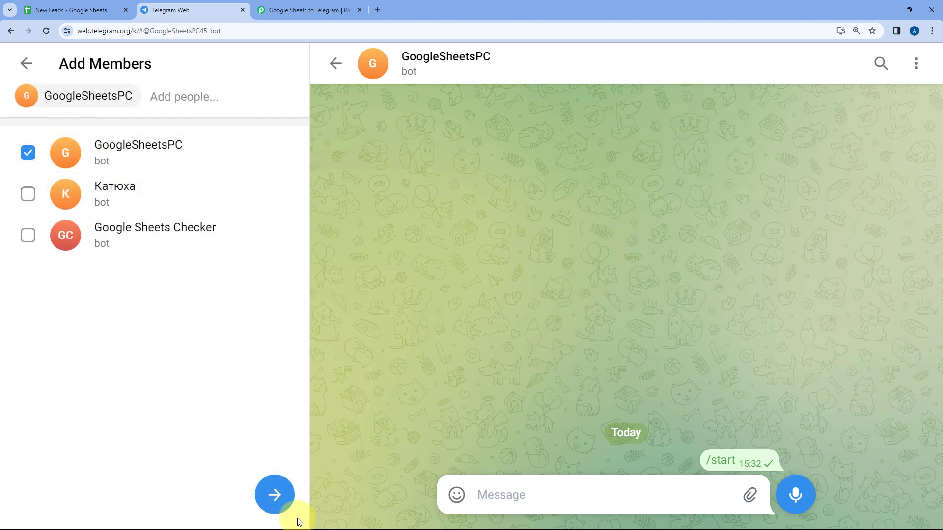
{"action": "left_click", "coordinate": [280, 499]}
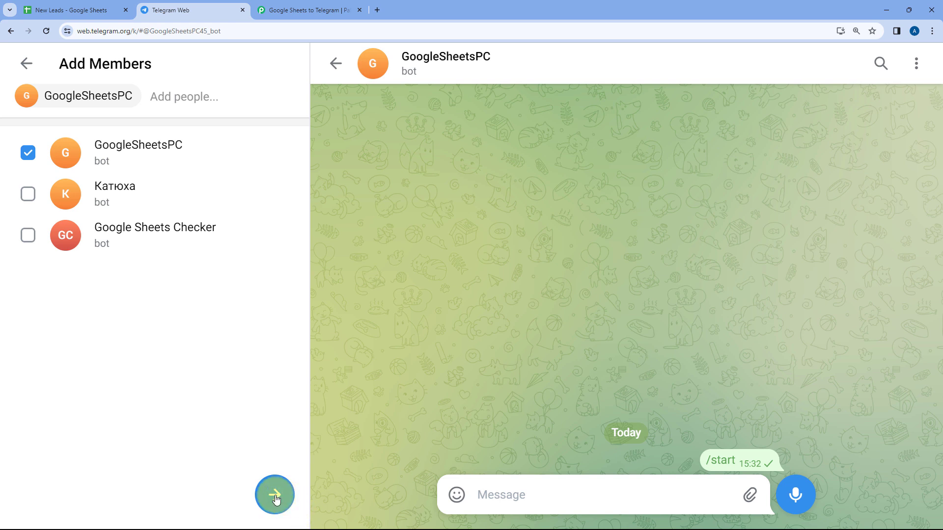
{"action": "left_click", "coordinate": [275, 498]}
{"action": "left_click", "coordinate": [192, 233]}
{"action": "left_click_drag", "start_coordinate": [192, 232], "coordinate": [6, 234]}
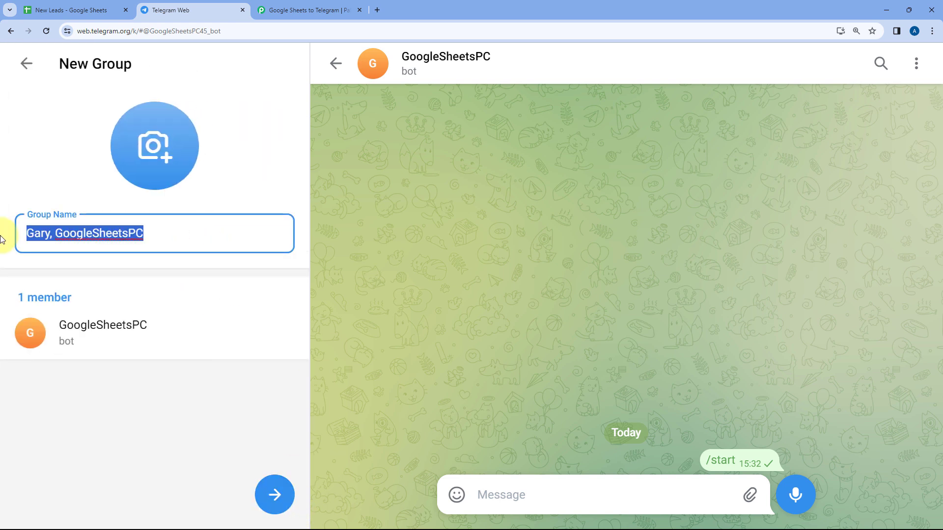
{"action": "type", "text": "New Leads"}
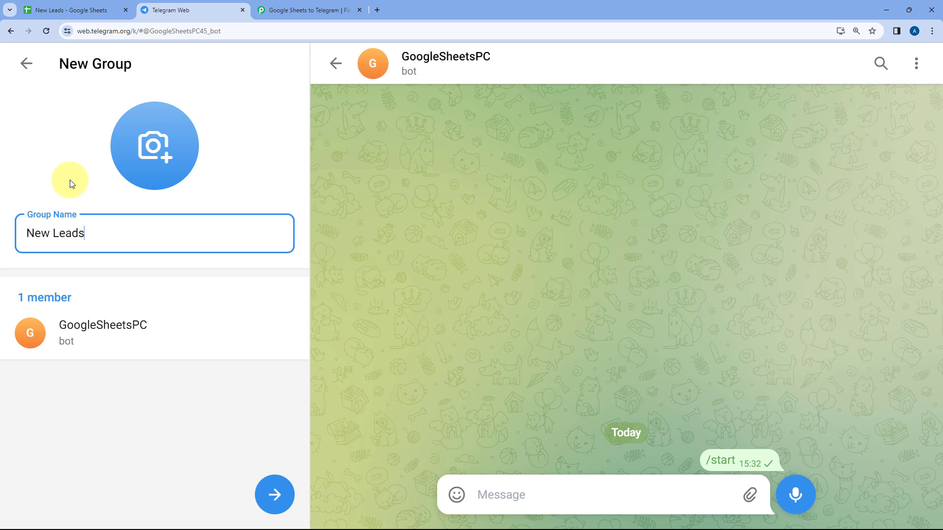
{"action": "left_click", "coordinate": [278, 489]}
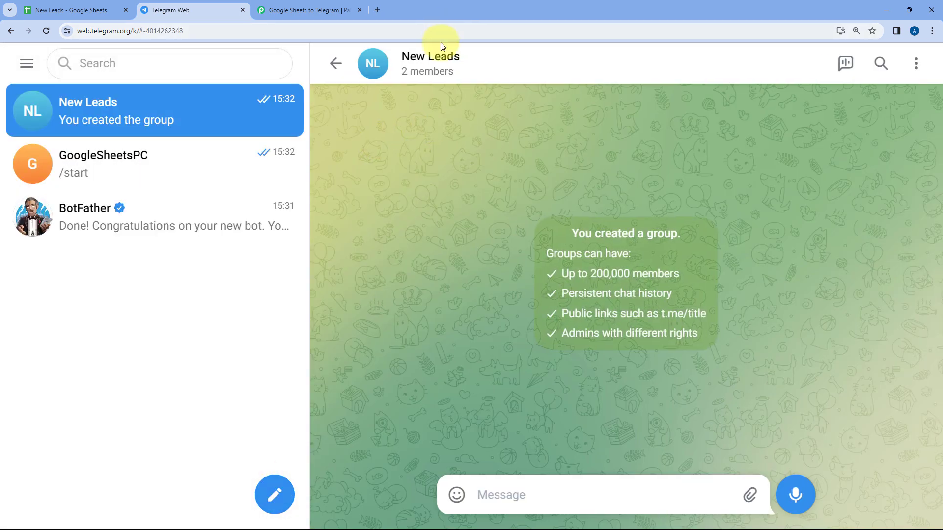
- Check the New Leads group profile shows 2 members including the GoogleSheetsPC bot
{"action": "left_click", "coordinate": [431, 66]}
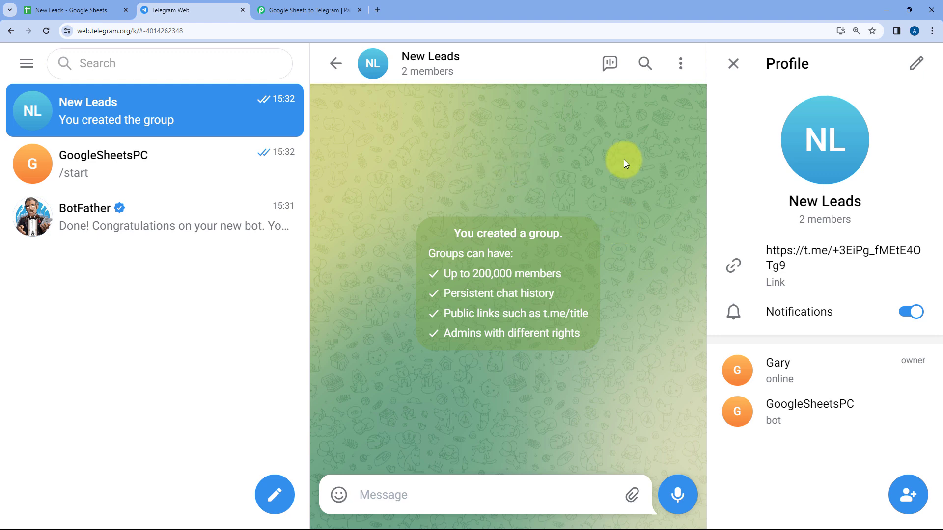
{"action": "left_click", "coordinate": [733, 63]}
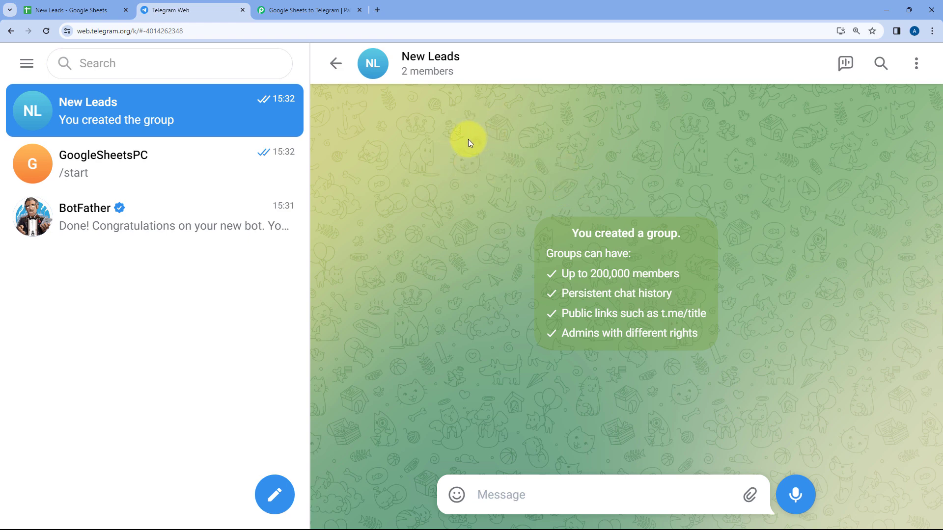
- Copy the New Leads group's chat ID from the end of the Telegram Web address
{"action": "left_click", "coordinate": [313, 6]}
{"action": "scroll", "coordinate": [373, 216], "scroll_direction": "down", "scroll_amount": 2}
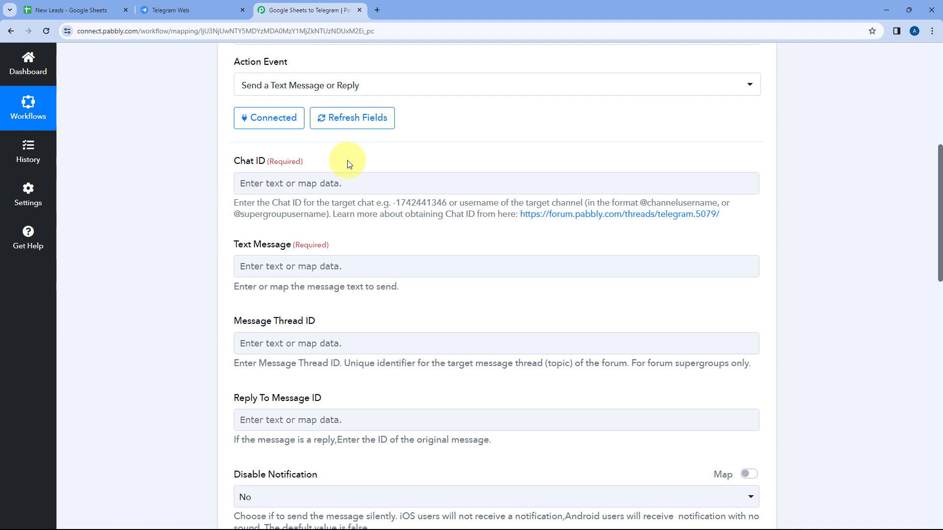
{"action": "left_click", "coordinate": [190, 10]}
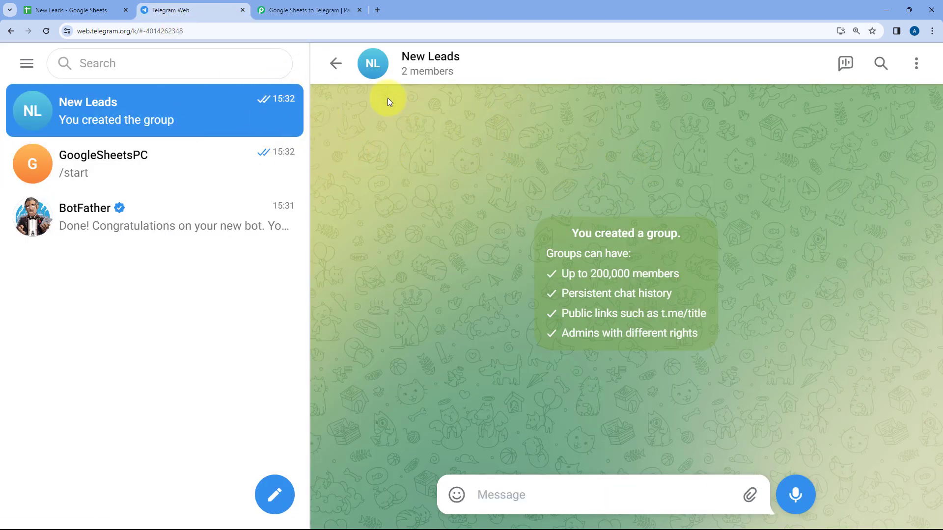
{"action": "left_click", "coordinate": [284, 9]}
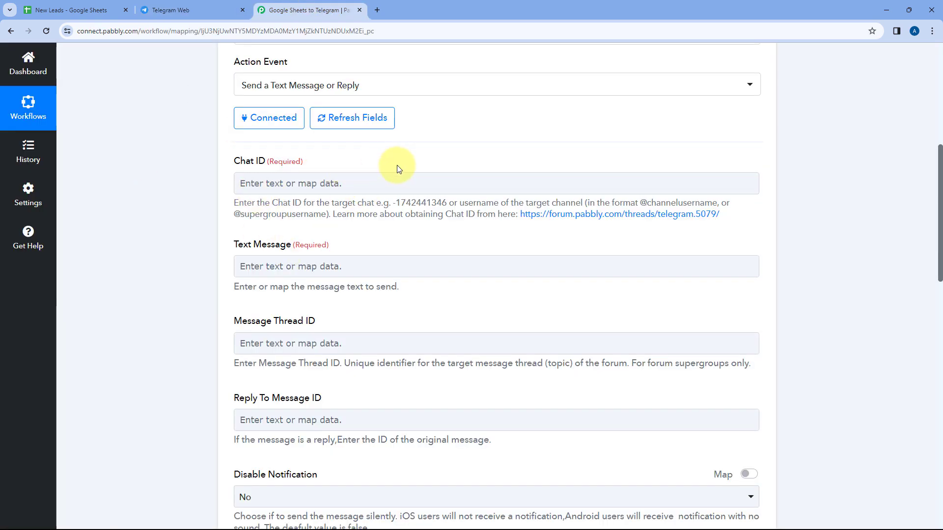
{"action": "left_click", "coordinate": [210, 10]}
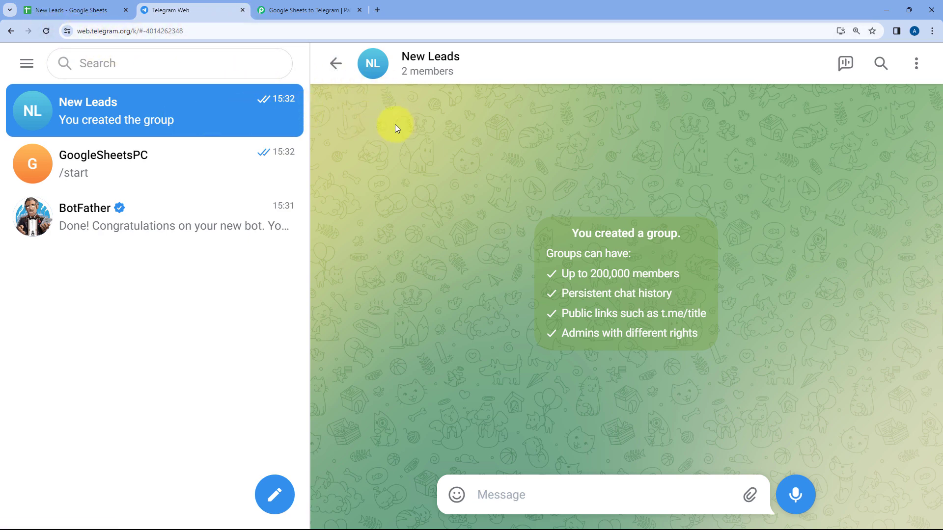
{"action": "double_click", "coordinate": [181, 32]}
{"action": "left_click_drag", "start_coordinate": [215, 32], "coordinate": [167, 34]}
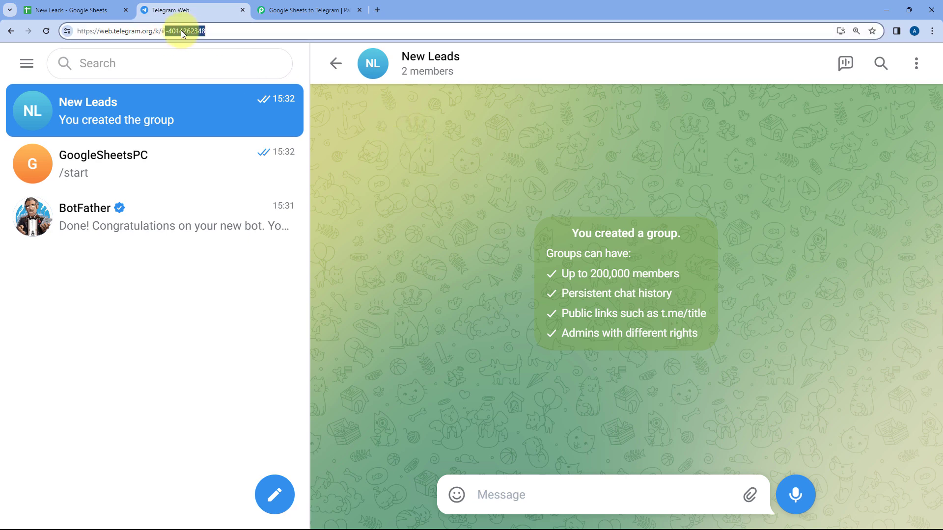
{"action": "right_click", "coordinate": [180, 31]}
{"action": "left_click", "coordinate": [226, 120]}
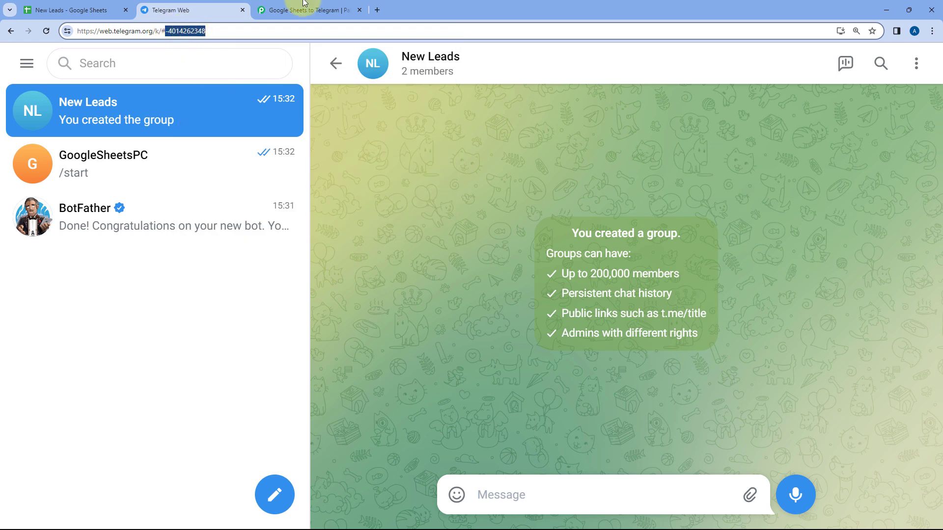
- Paste the group's chat ID into the Telegram action's Chat ID field
{"action": "left_click", "coordinate": [301, 10]}
{"action": "left_click", "coordinate": [287, 182]}
{"action": "right_click", "coordinate": [288, 181]}
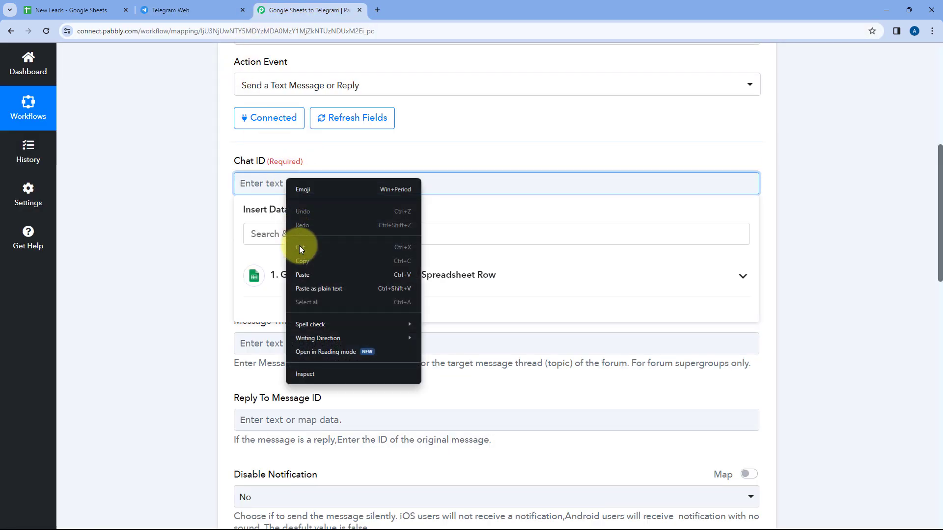
{"action": "left_click", "coordinate": [299, 273]}
{"action": "left_click", "coordinate": [189, 4]}
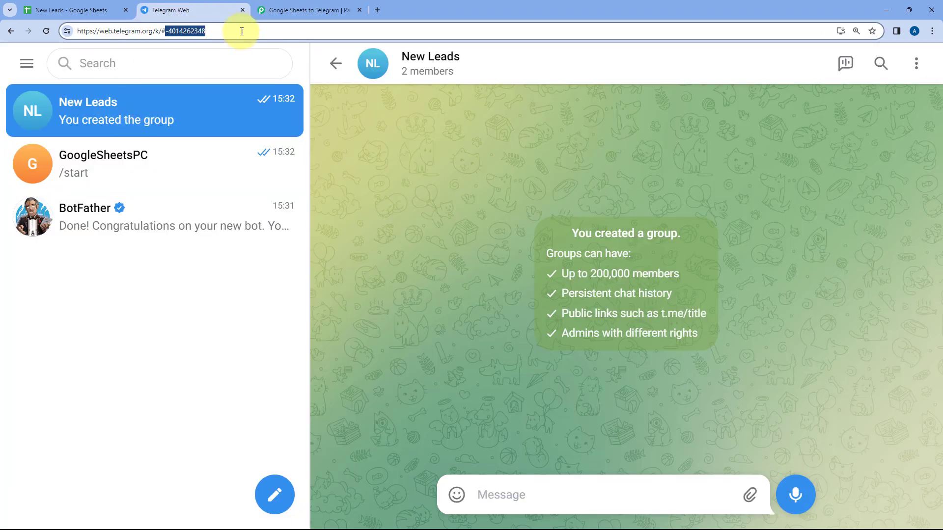
{"action": "left_click", "coordinate": [214, 30]}
{"action": "left_click", "coordinate": [310, 9]}
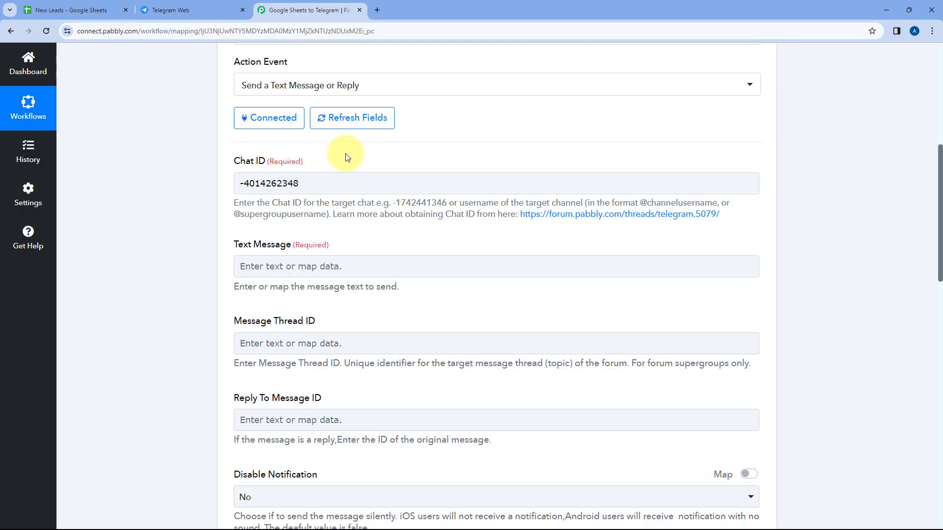
{"action": "scroll", "coordinate": [346, 155], "scroll_direction": "down", "scroll_amount": 3}
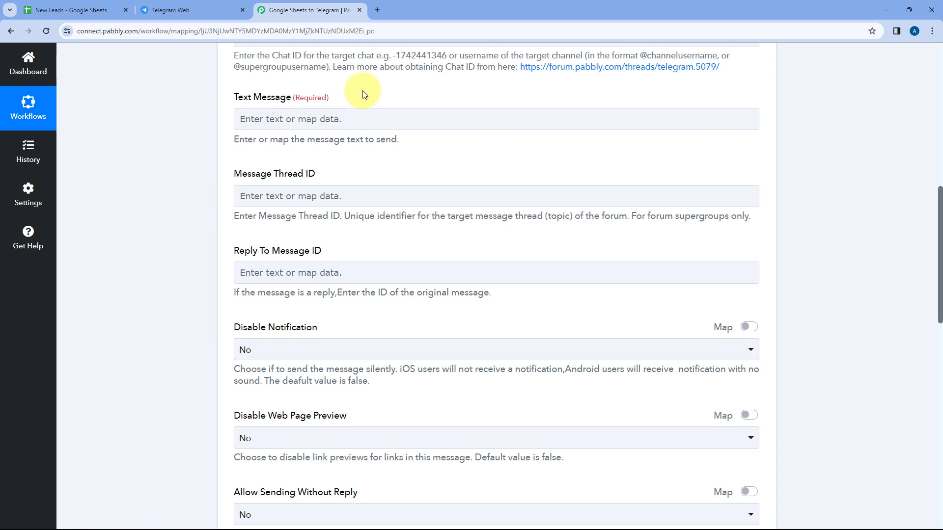
- Type 'Hello Team,' and 'We have recived a new lead:', then Name:, Email: and Mobile No.: lines
{"action": "left_click", "coordinate": [297, 118]}
{"action": "type", "text": "He"}
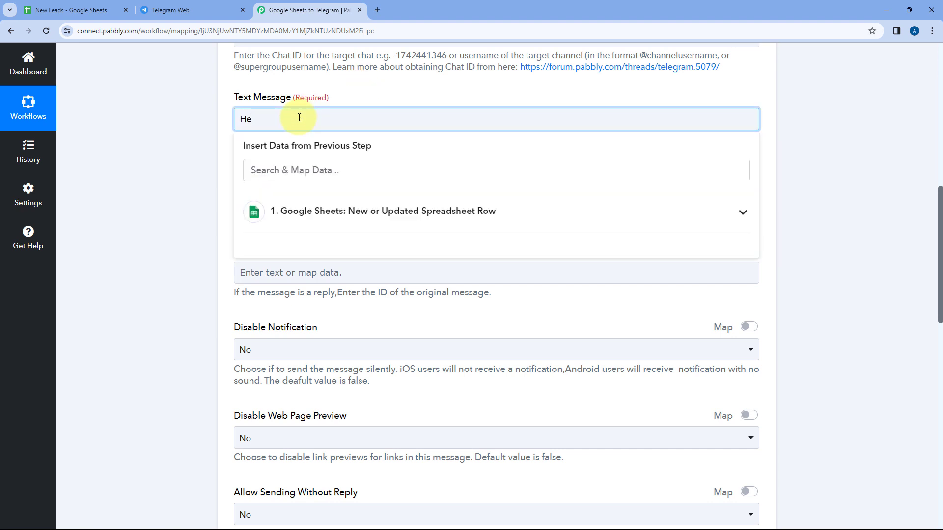
{"action": "type", "text": "llo Team,"}
{"action": "key", "text": "Return"}
{"action": "type", "text": "We have recived a new"}
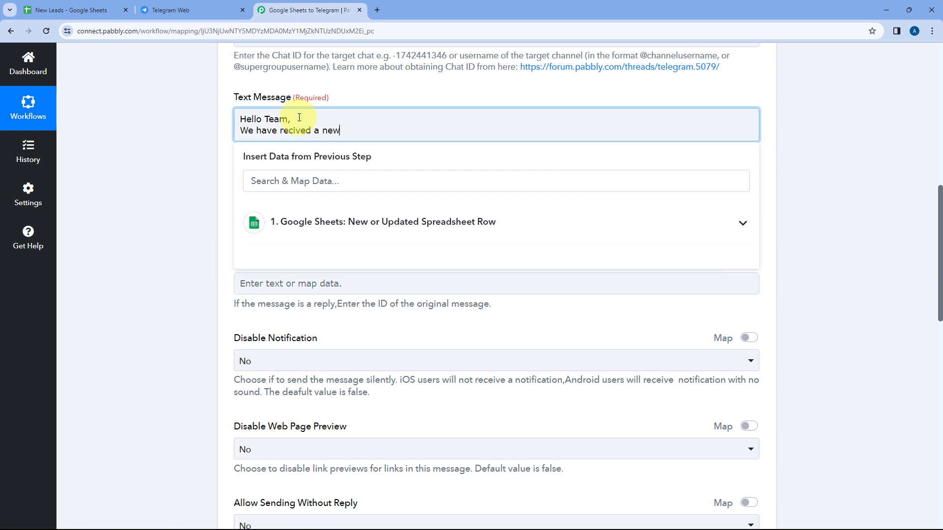
{"action": "type", "text": " lead:"}
{"action": "key", "text": "Return"}
{"action": "key", "text": "Return"}
{"action": "type", "text": "Name:"}
{"action": "key", "text": "Return"}
{"action": "type", "text": "Email:"}
{"action": "key", "text": "Return"}
{"action": "type", "text": "Mobile No.:"}
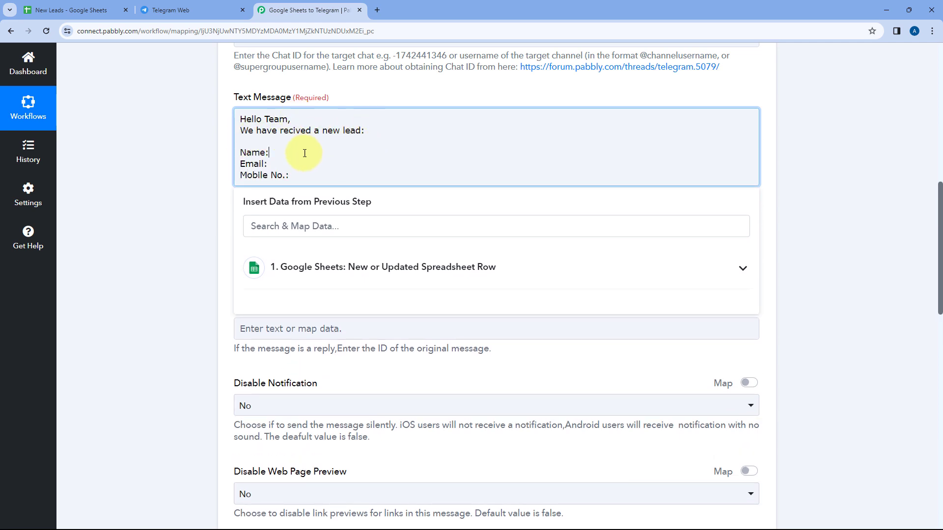
- Look up the demo lead's first and last name in the New Leads spreadsheet
{"action": "left_click", "coordinate": [81, 9]}
{"action": "left_click", "coordinate": [105, 218]}
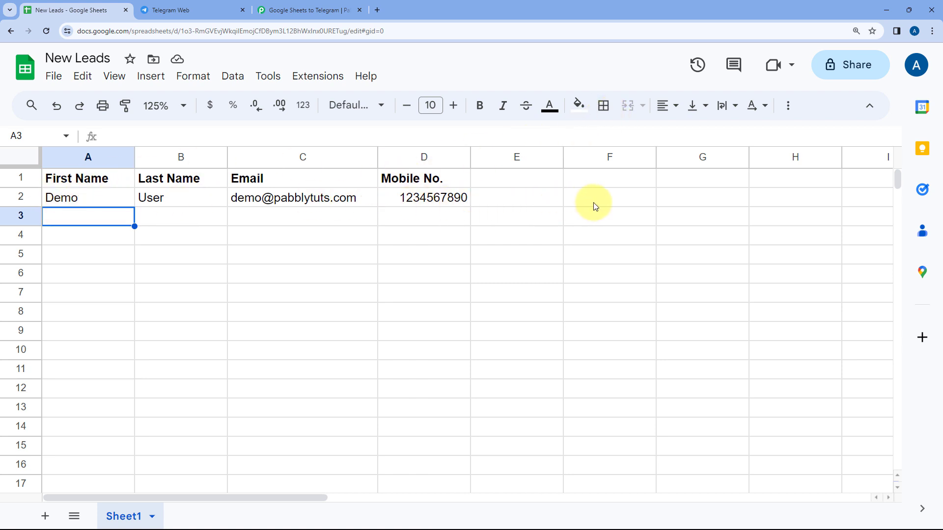
{"action": "left_click", "coordinate": [304, 10]}
{"action": "left_click", "coordinate": [290, 153]}
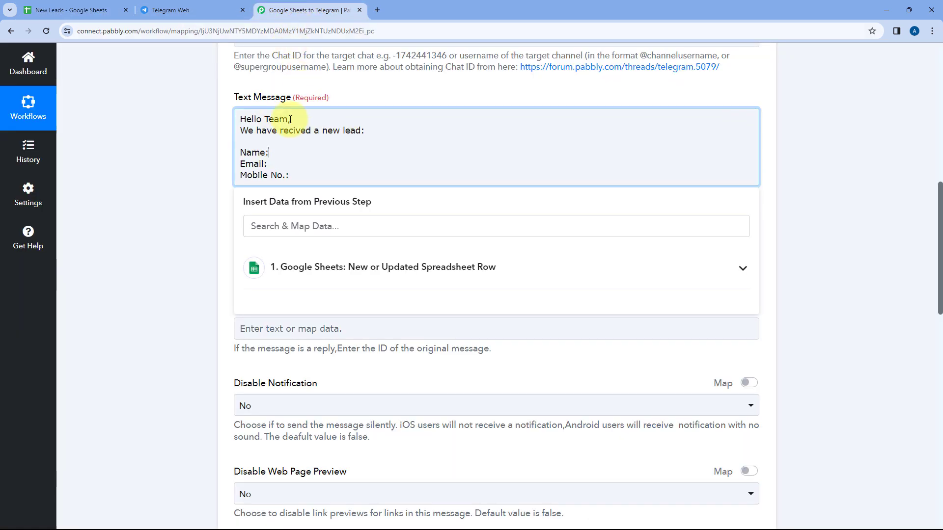
{"action": "left_click", "coordinate": [95, 9]}
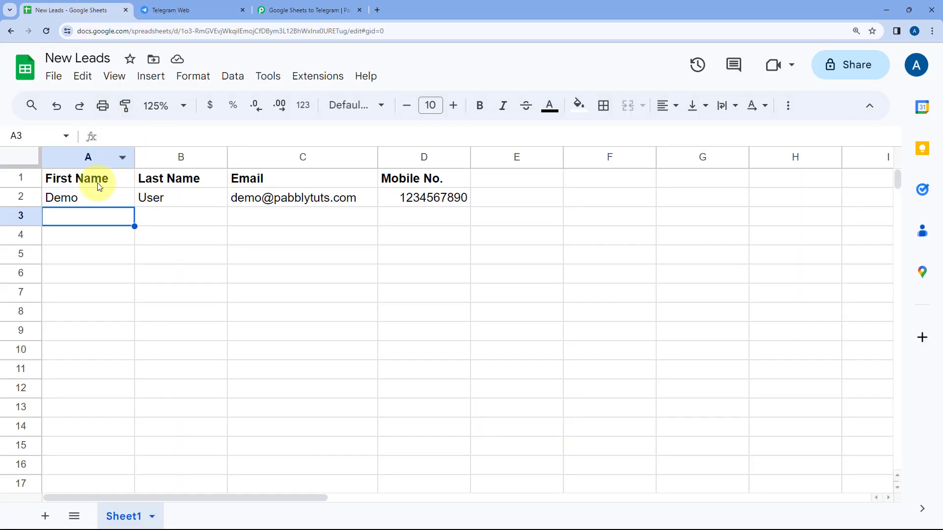
{"action": "left_click_drag", "start_coordinate": [123, 199], "coordinate": [181, 204]}
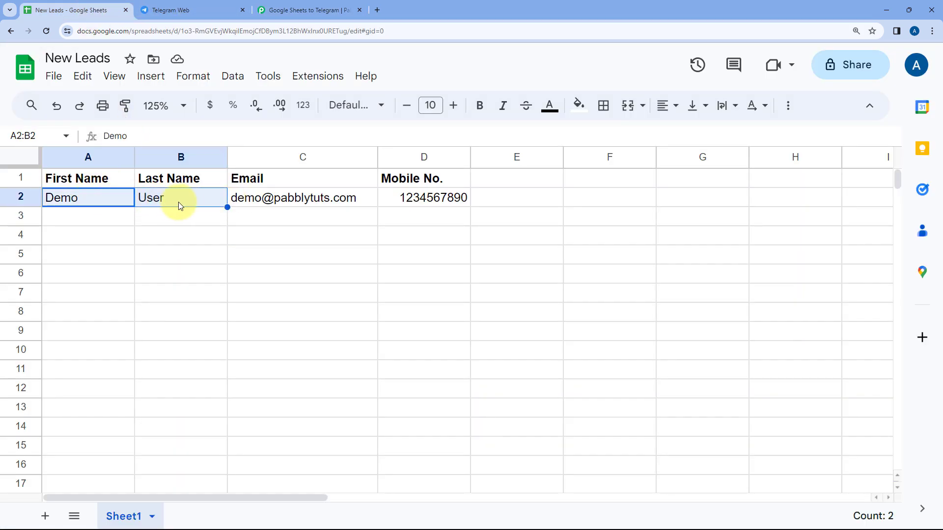
{"action": "left_click", "coordinate": [314, 10]}
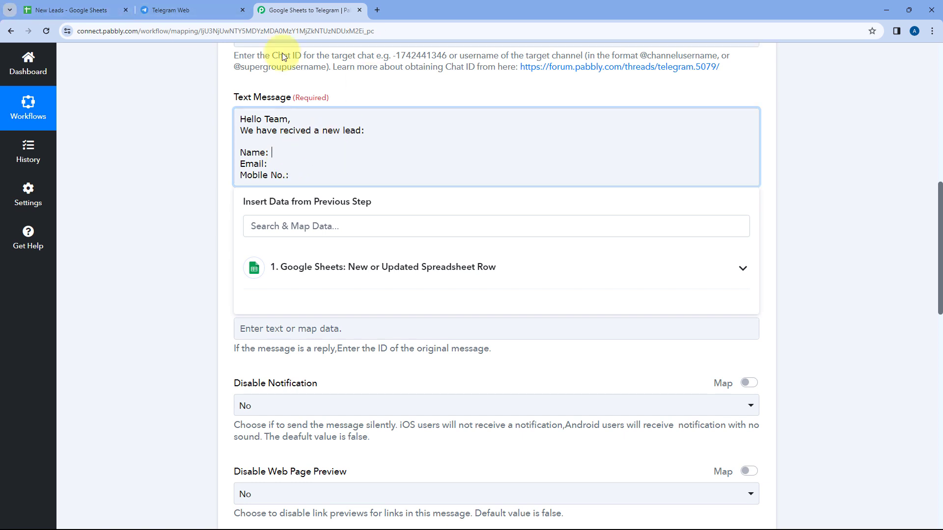
- Expand the Google Sheets trigger and review its fetched First Name, Last Name and Email values
{"action": "scroll", "coordinate": [317, 169], "scroll_direction": "up", "scroll_amount": 10}
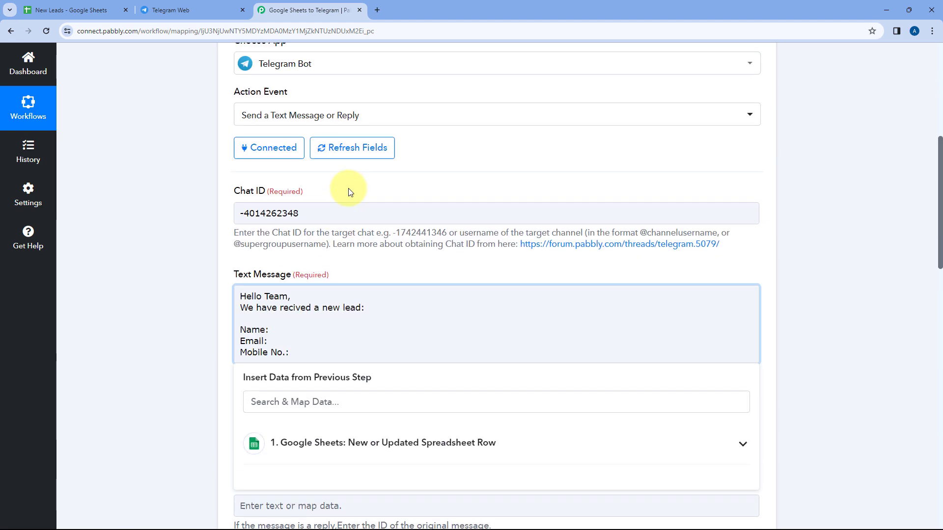
{"action": "left_click", "coordinate": [448, 116]}
{"action": "scroll", "coordinate": [182, 233], "scroll_direction": "down", "scroll_amount": 12}
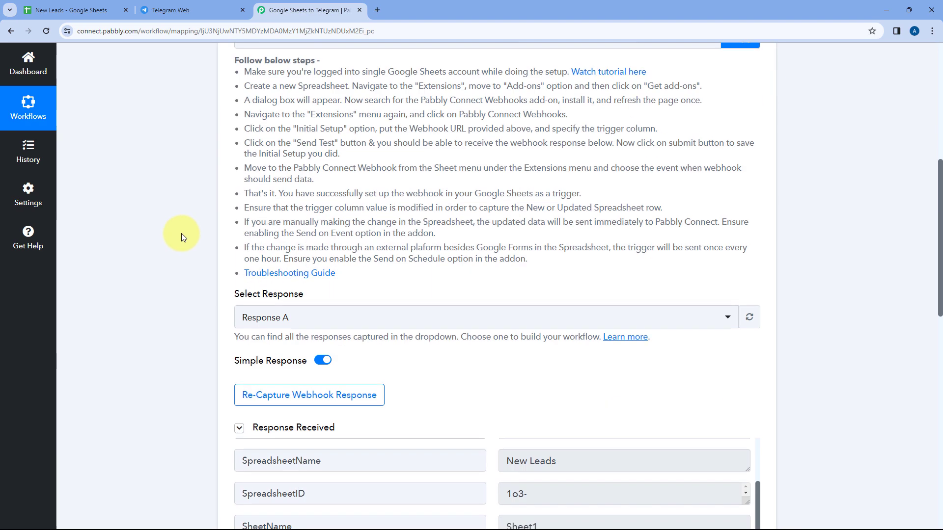
{"action": "scroll", "coordinate": [508, 152], "scroll_direction": "down", "scroll_amount": 1}
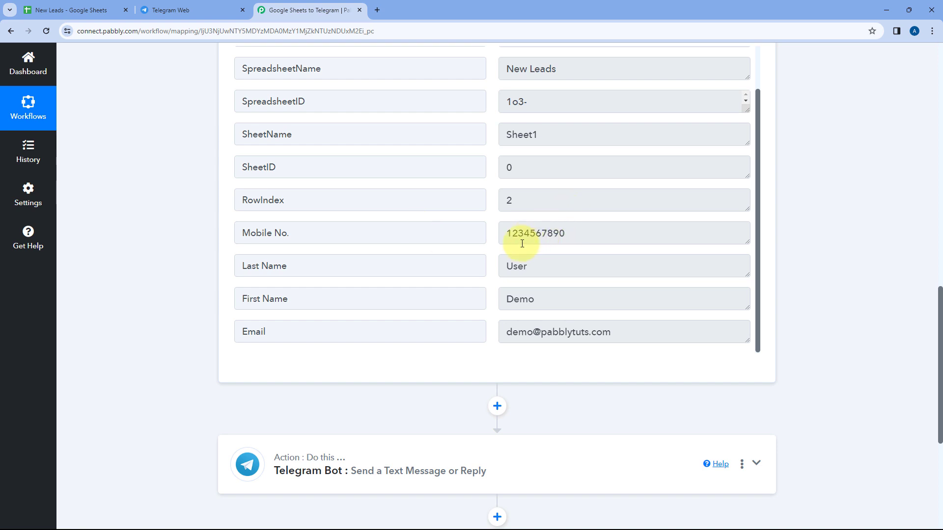
{"action": "scroll", "coordinate": [520, 241], "scroll_direction": "down", "scroll_amount": 1}
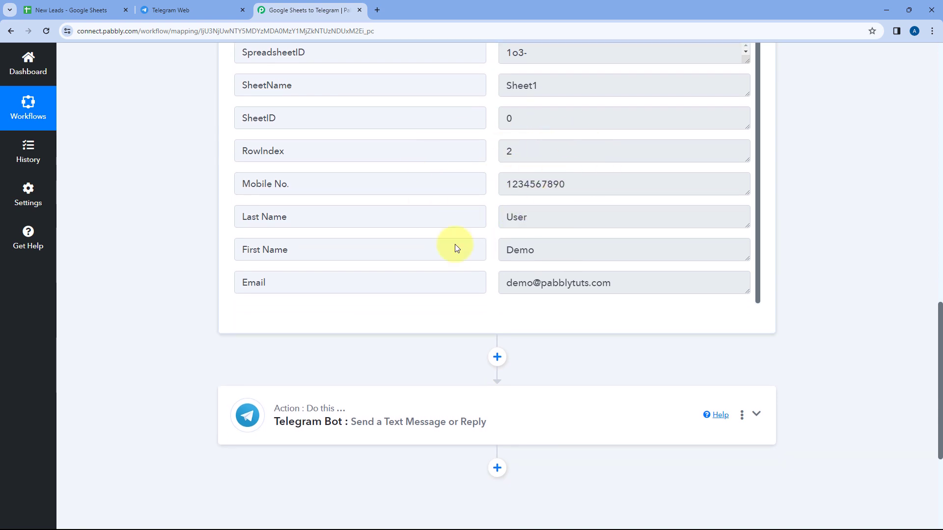
{"action": "left_click_drag", "start_coordinate": [543, 250], "coordinate": [484, 208]}
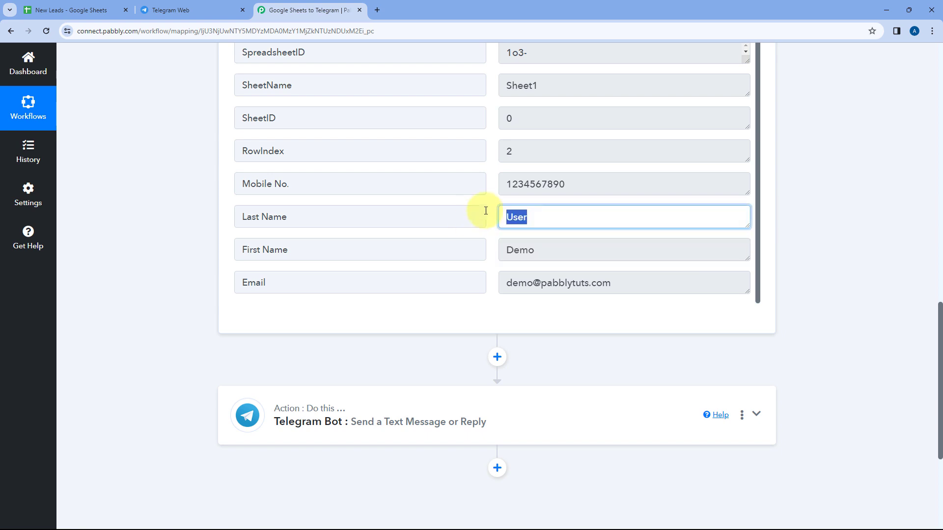
{"action": "left_click_drag", "start_coordinate": [576, 187], "coordinate": [467, 201]}
{"action": "left_click_drag", "start_coordinate": [614, 284], "coordinate": [477, 283]}
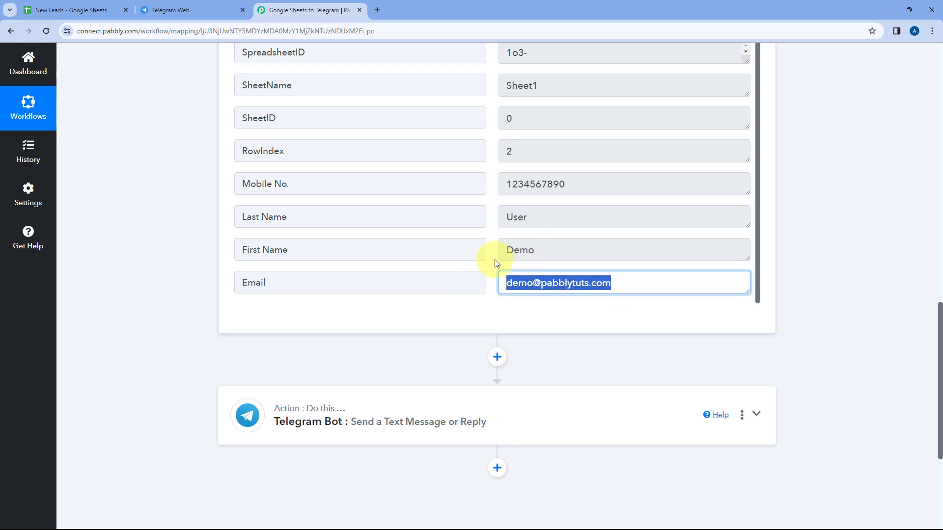
{"action": "left_click", "coordinate": [487, 228]}
- Expand the Telegram Bot step and place the cursor after Name: to list insertable data
{"action": "scroll", "coordinate": [487, 228], "scroll_direction": "down", "scroll_amount": 2}
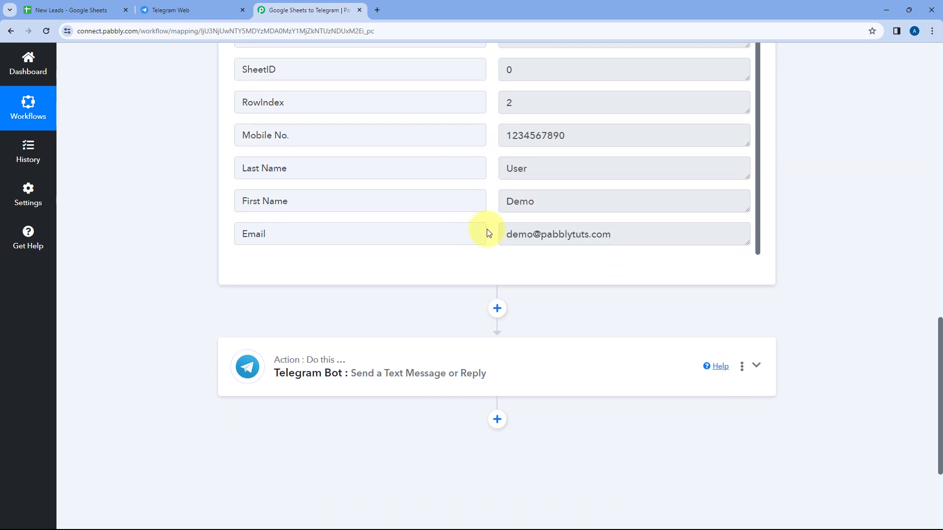
{"action": "left_click", "coordinate": [356, 349]}
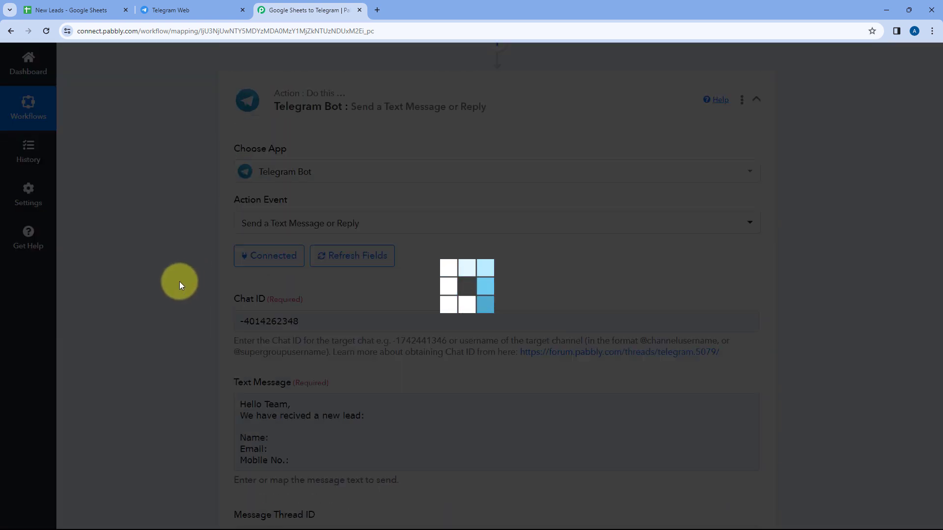
{"action": "scroll", "coordinate": [179, 281], "scroll_direction": "down", "scroll_amount": 4}
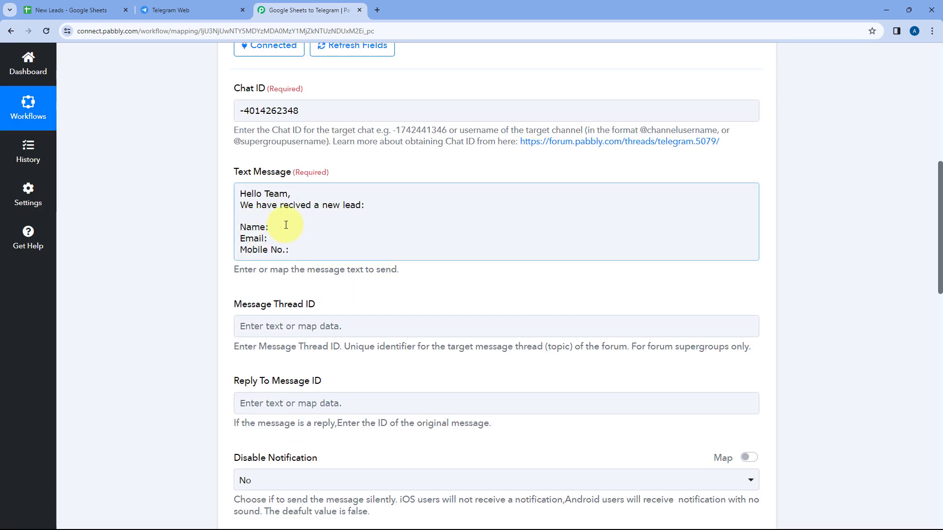
{"action": "left_click", "coordinate": [282, 228]}
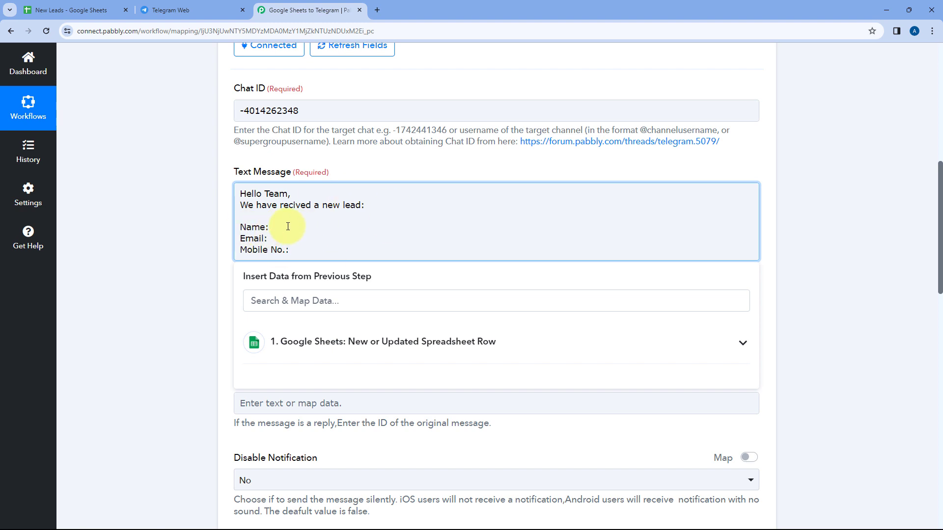
{"action": "scroll", "coordinate": [304, 251], "scroll_direction": "down", "scroll_amount": 1}
- Insert the Google Sheets First Name and Last Name fields after Name:
{"action": "left_click", "coordinate": [300, 305]}
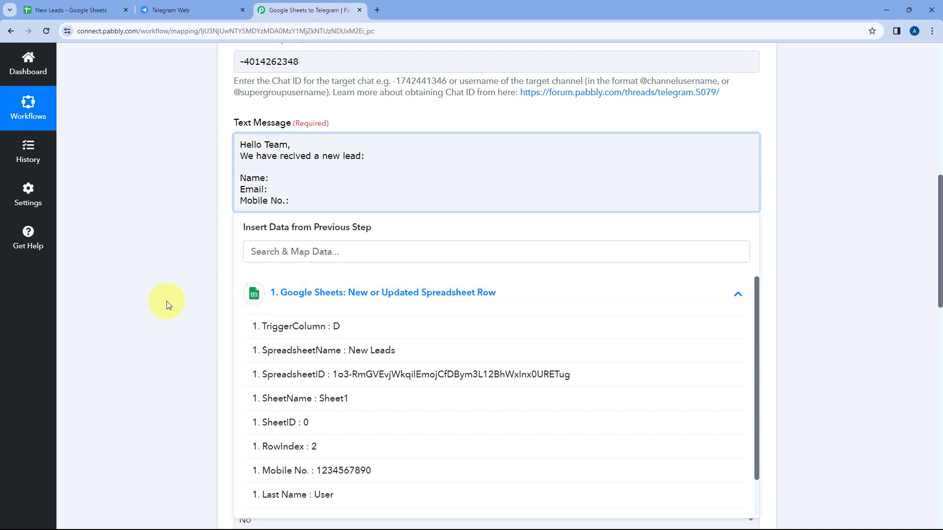
{"action": "scroll", "coordinate": [166, 301], "scroll_direction": "down", "scroll_amount": 2}
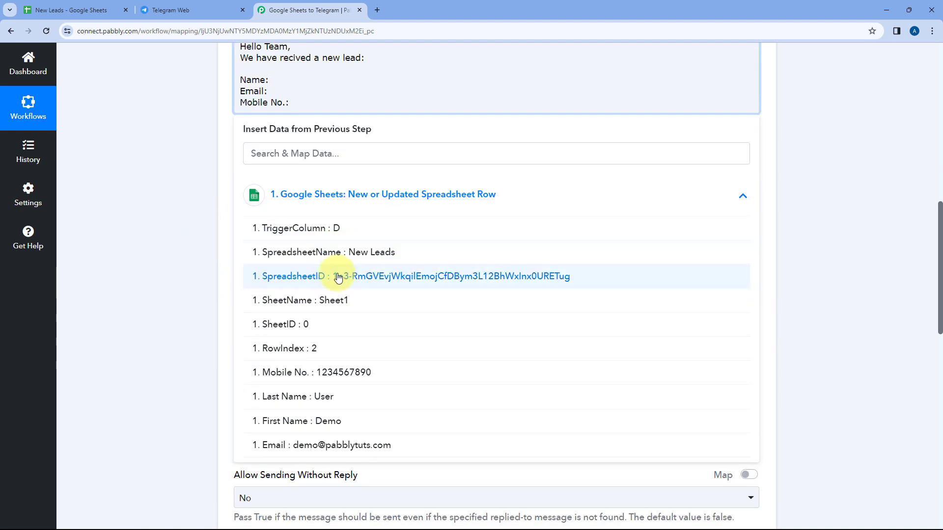
{"action": "scroll", "coordinate": [338, 277], "scroll_direction": "down", "scroll_amount": 2}
{"action": "scroll", "coordinate": [344, 295], "scroll_direction": "up", "scroll_amount": 2}
{"action": "left_click", "coordinate": [305, 426]}
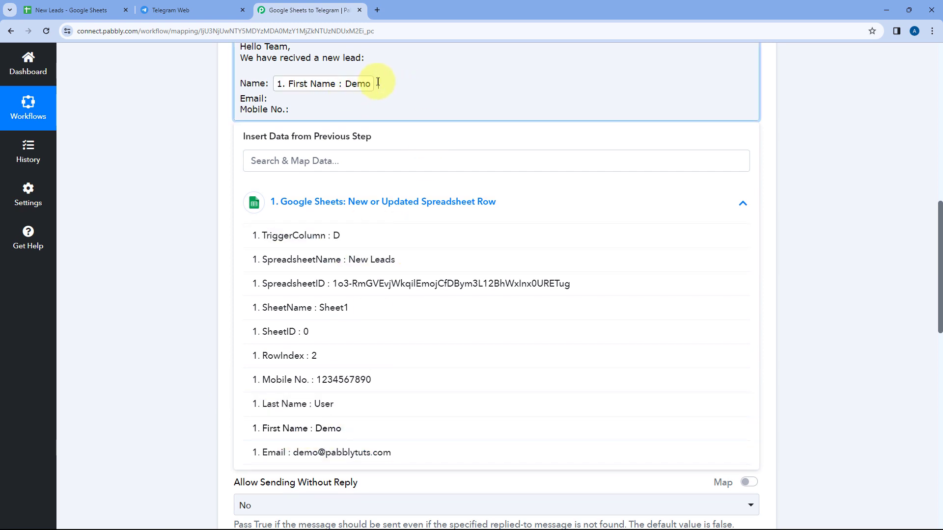
{"action": "left_click", "coordinate": [301, 405]}
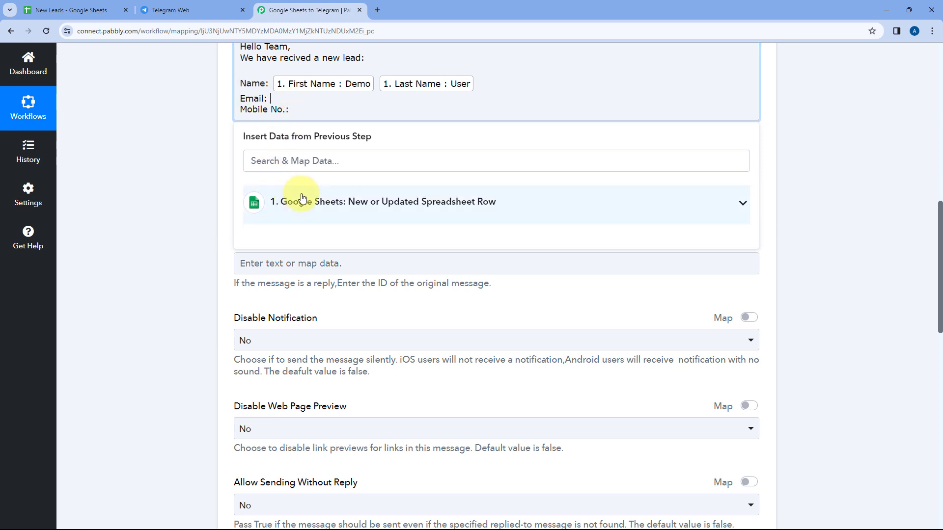
- Insert the Email and Mobile No. fields after their labels and close the data list
{"action": "left_click", "coordinate": [330, 201]}
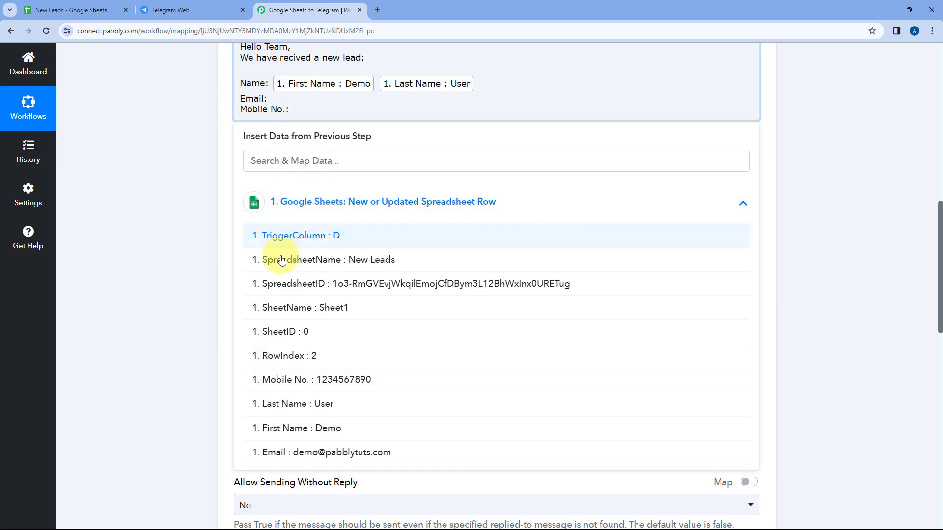
{"action": "left_click", "coordinate": [305, 456]}
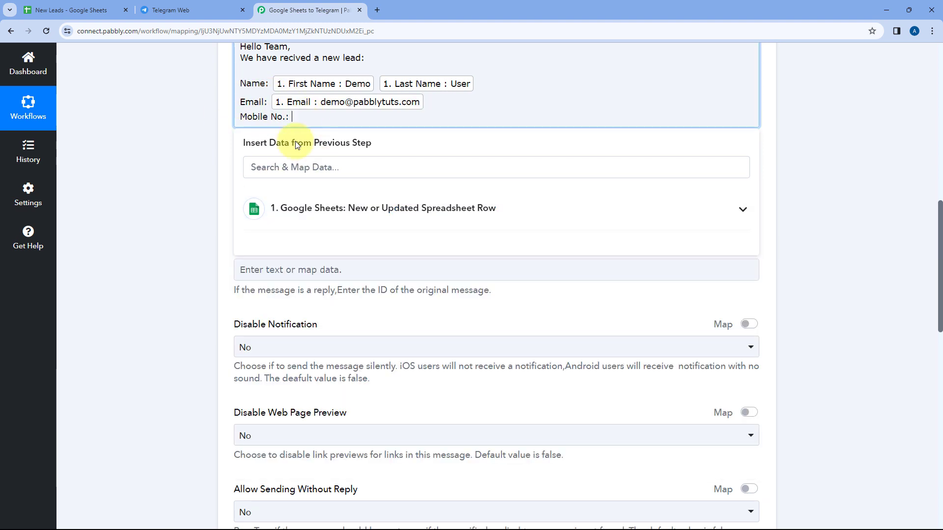
{"action": "left_click", "coordinate": [305, 222]}
{"action": "left_click", "coordinate": [304, 386]}
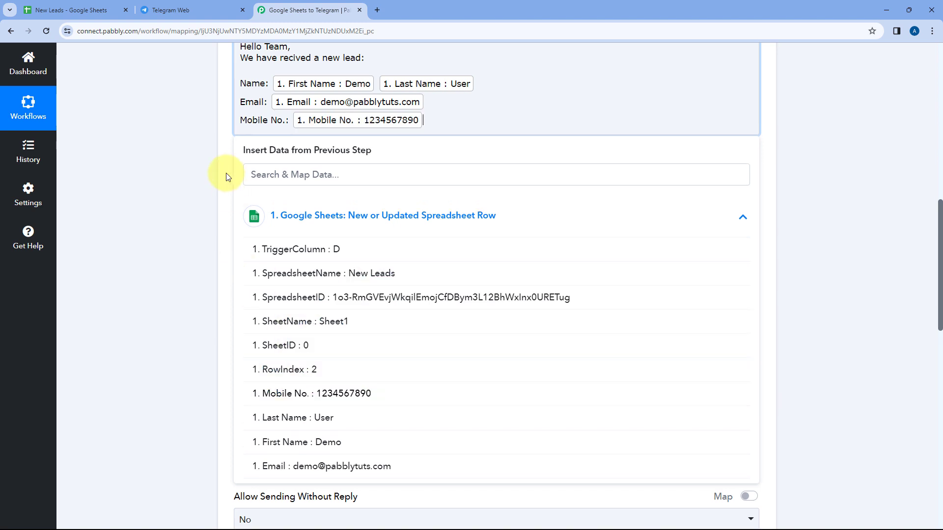
{"action": "left_click", "coordinate": [184, 164]}
{"action": "scroll", "coordinate": [184, 163], "scroll_direction": "up", "scroll_amount": 1}
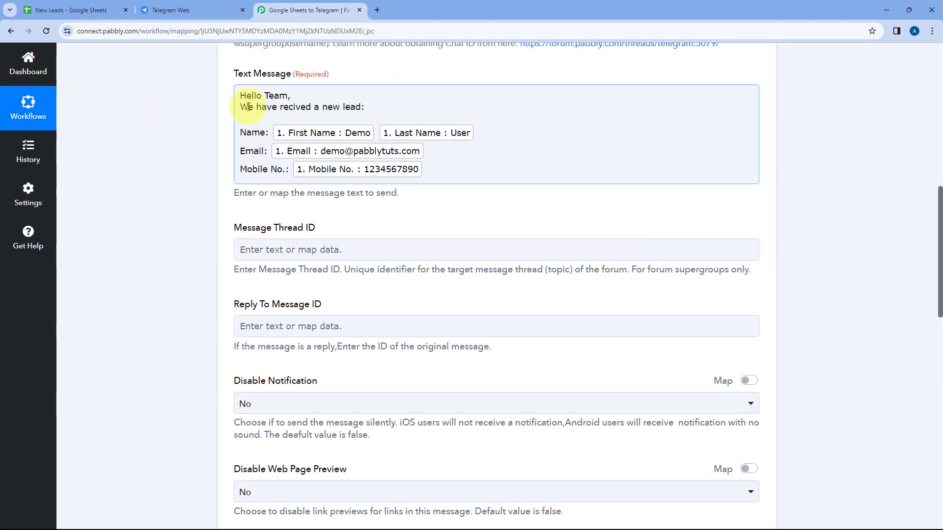
{"action": "left_click", "coordinate": [179, 9]}
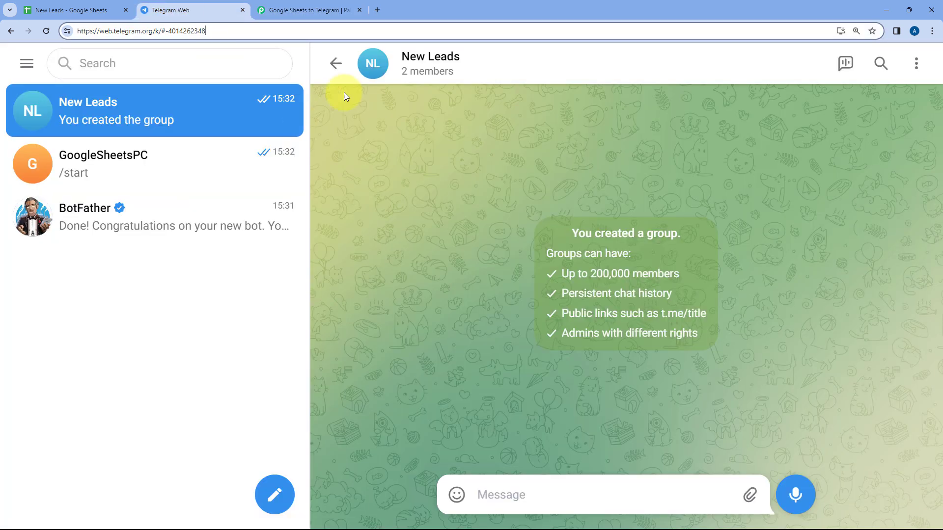
{"action": "left_click", "coordinate": [339, 9]}
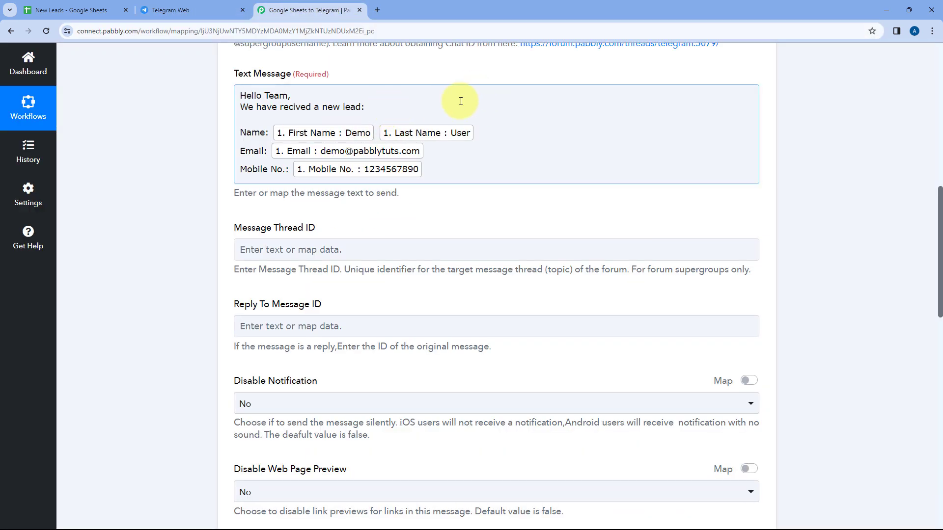
{"action": "left_click", "coordinate": [92, 10]}
{"action": "left_click", "coordinate": [126, 221]}
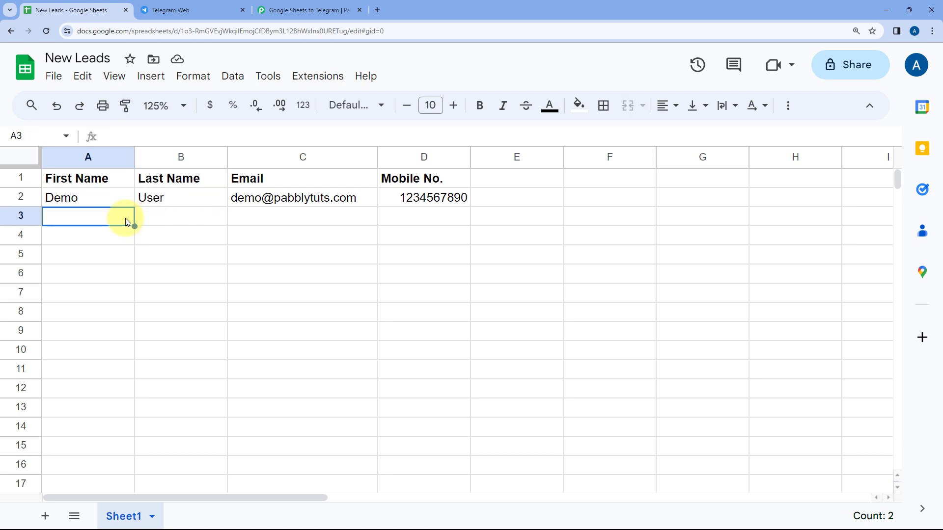
{"action": "left_click_drag", "start_coordinate": [84, 219], "coordinate": [389, 222]}
{"action": "left_click", "coordinate": [89, 219]}
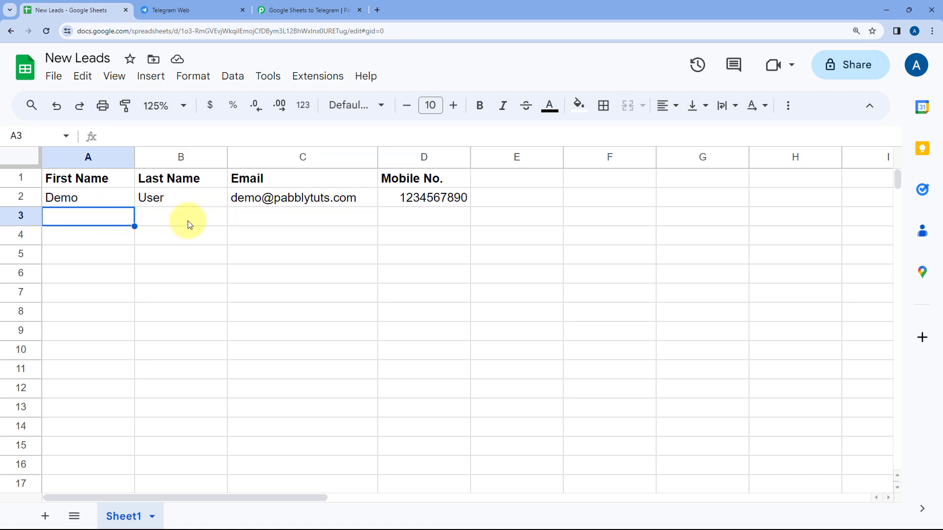
{"action": "left_click", "coordinate": [311, 10]}
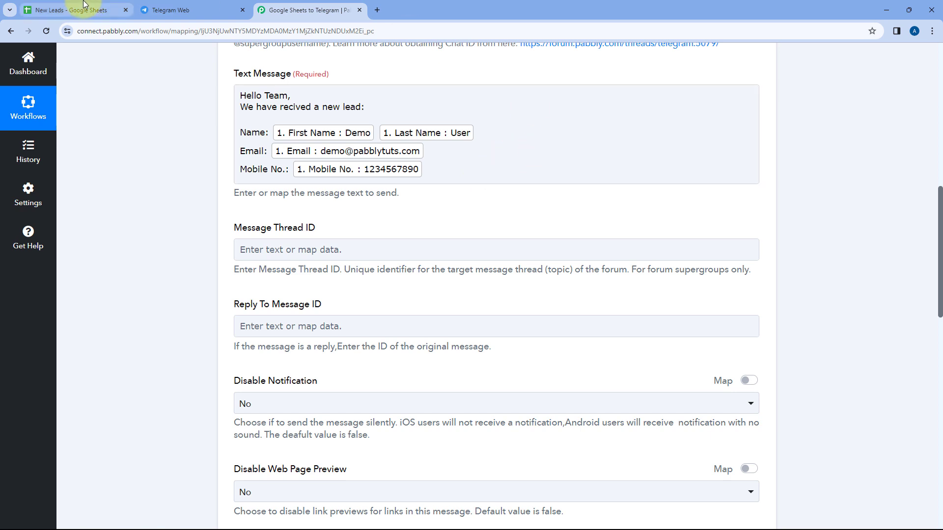
{"action": "left_click", "coordinate": [98, 9]}
{"action": "left_click", "coordinate": [334, 10]}
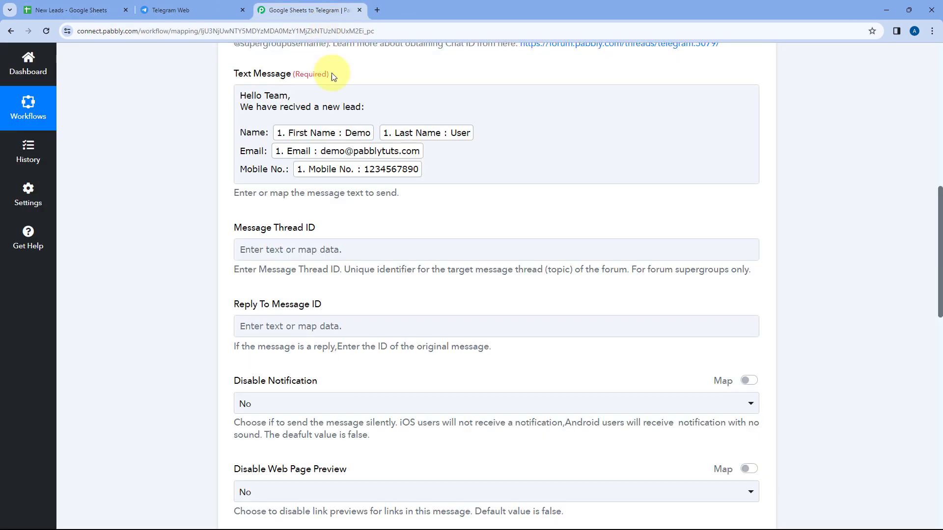
- Review the Telegram action form and keep Disable Notification set to No
{"action": "scroll", "coordinate": [448, 155], "scroll_direction": "down", "scroll_amount": 1}
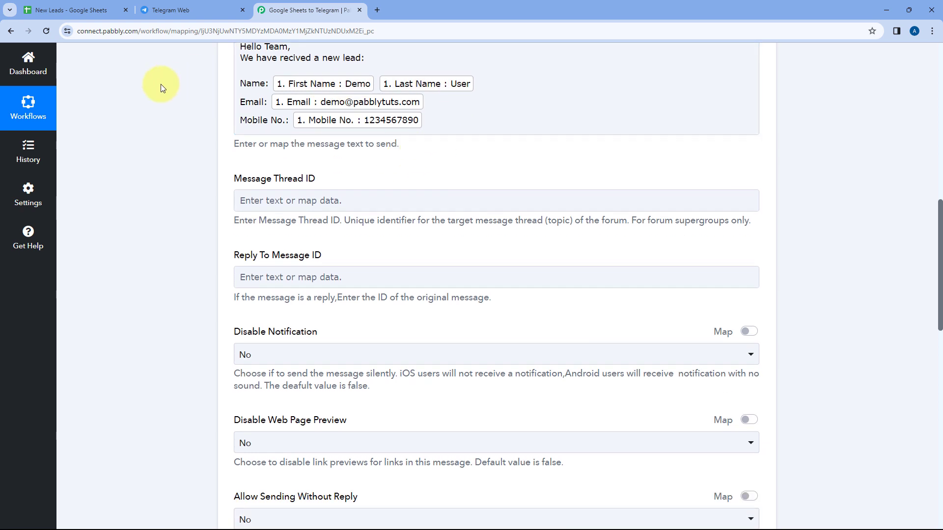
{"action": "scroll", "coordinate": [158, 84], "scroll_direction": "up", "scroll_amount": 1}
{"action": "scroll", "coordinate": [190, 120], "scroll_direction": "down", "scroll_amount": 2}
{"action": "scroll", "coordinate": [191, 123], "scroll_direction": "down", "scroll_amount": 1}
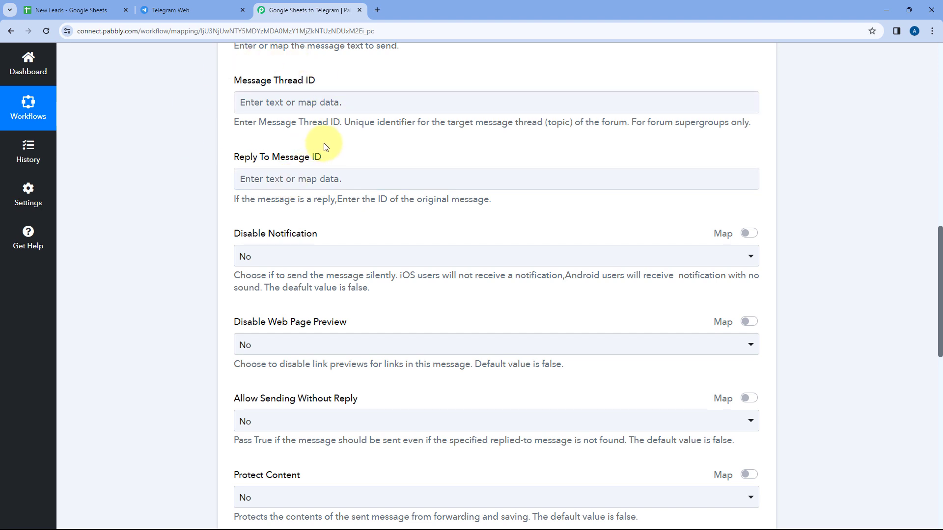
{"action": "scroll", "coordinate": [324, 146], "scroll_direction": "up", "scroll_amount": 1}
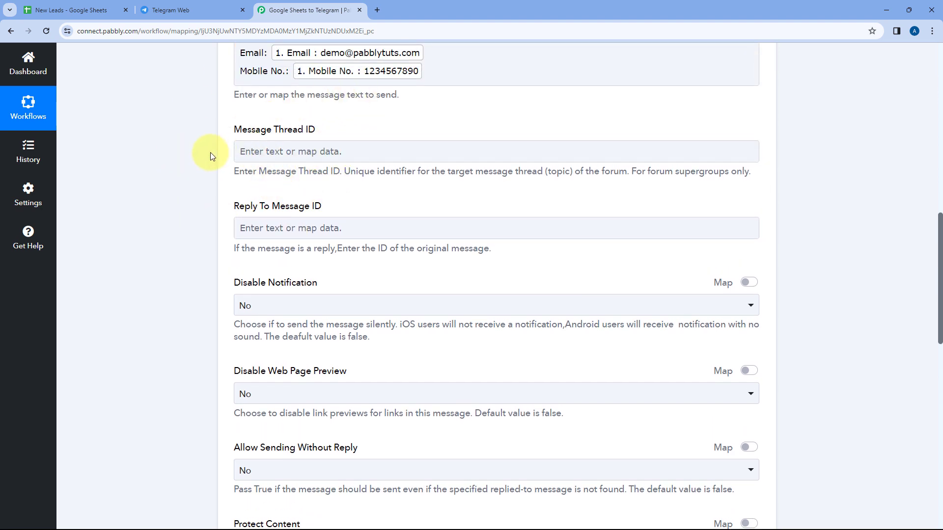
{"action": "scroll", "coordinate": [210, 153], "scroll_direction": "down", "scroll_amount": 3}
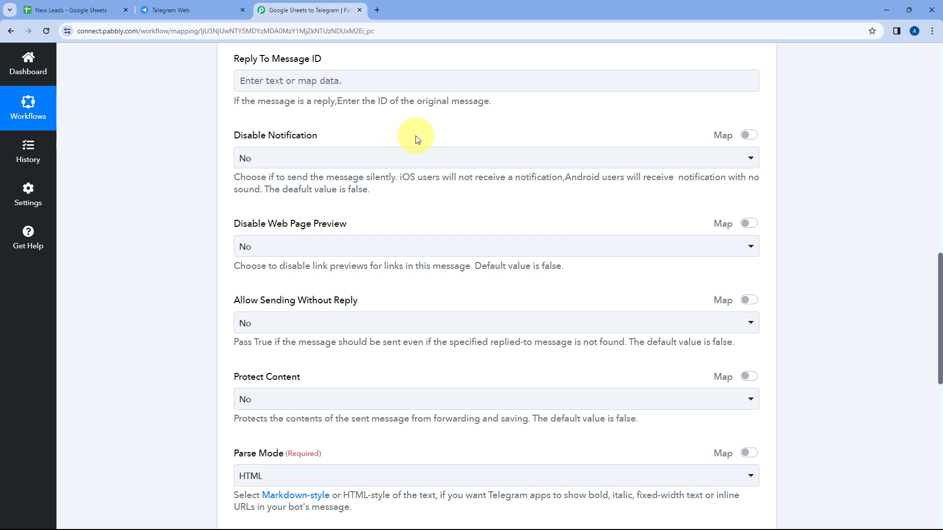
{"action": "left_click", "coordinate": [314, 159]}
{"action": "left_click", "coordinate": [249, 212]}
- Set Parse Mode to HTML and check the bottom of the form
{"action": "scroll", "coordinate": [220, 202], "scroll_direction": "down", "scroll_amount": 3}
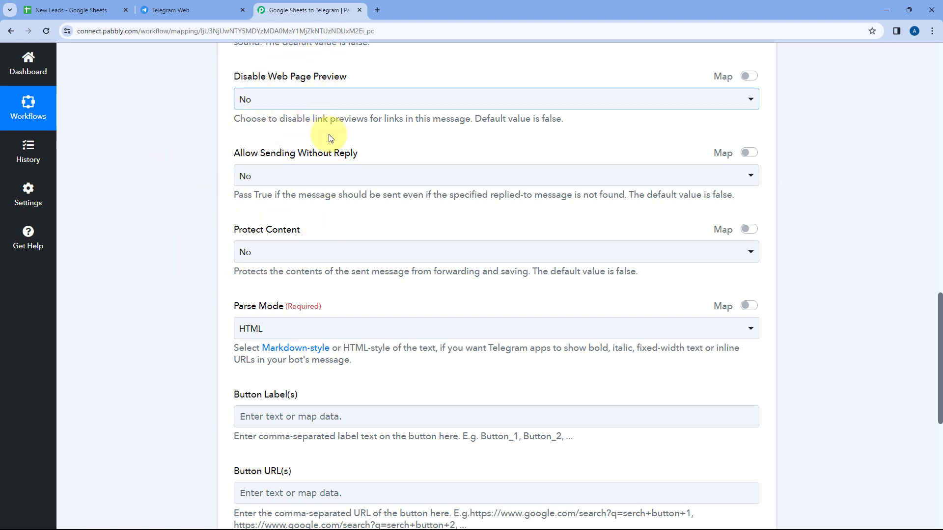
{"action": "scroll", "coordinate": [221, 166], "scroll_direction": "down", "scroll_amount": 3}
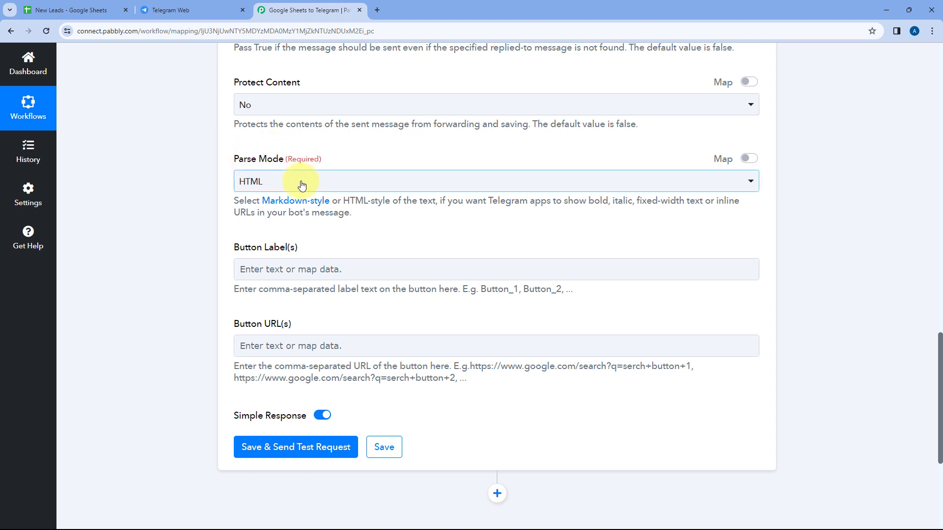
{"action": "left_click", "coordinate": [239, 182]}
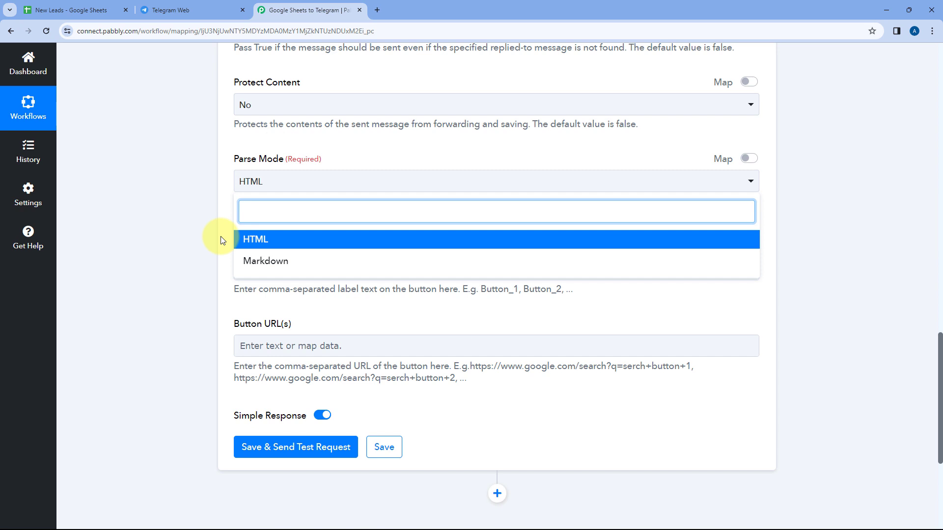
{"action": "left_click", "coordinate": [269, 242]}
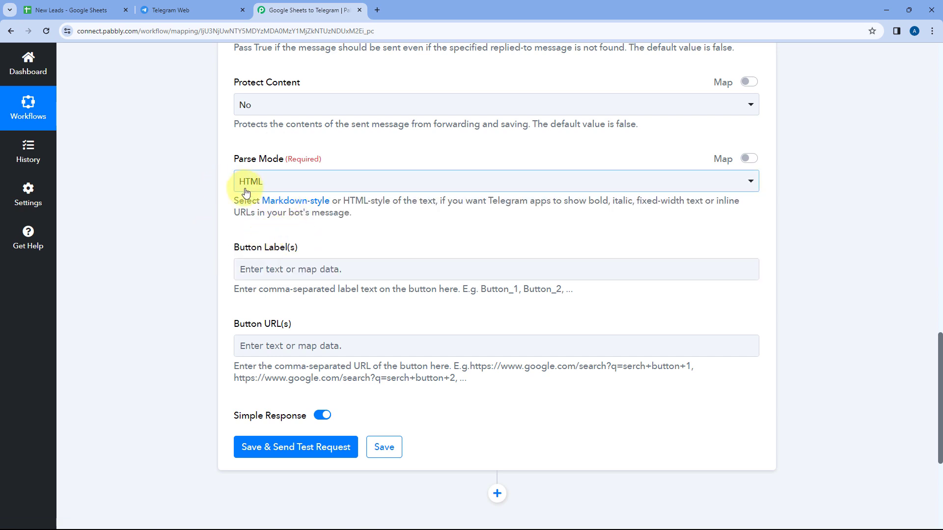
{"action": "scroll", "coordinate": [213, 228], "scroll_direction": "down", "scroll_amount": 1}
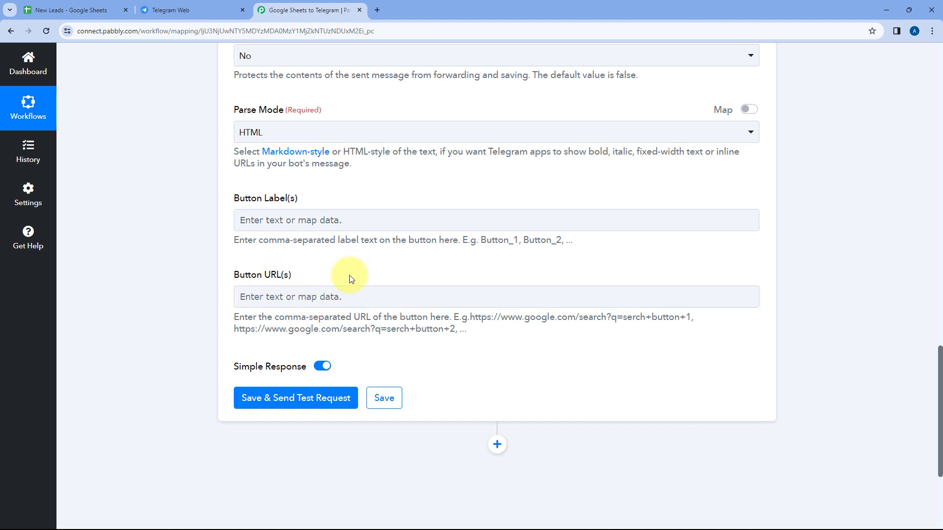
{"action": "scroll", "coordinate": [363, 248], "scroll_direction": "up", "scroll_amount": 1}
{"action": "scroll", "coordinate": [396, 236], "scroll_direction": "up", "scroll_amount": 15}
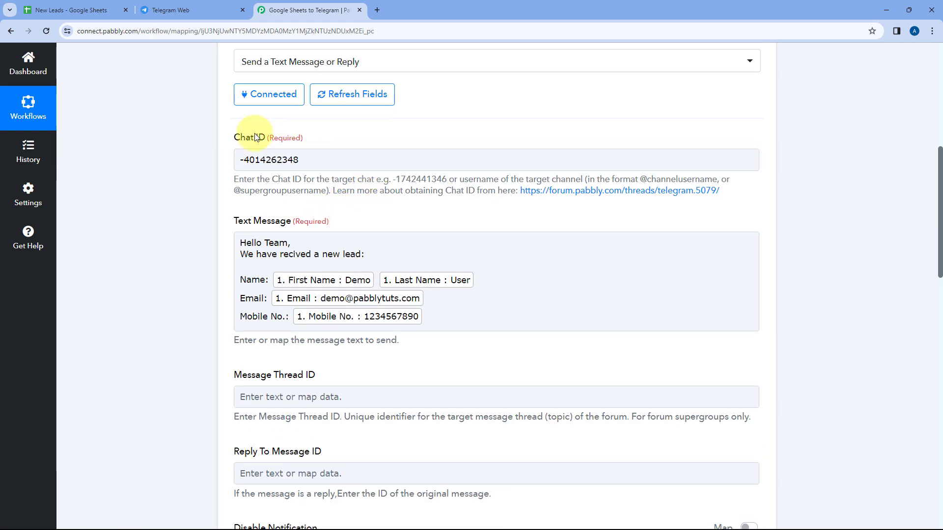
{"action": "scroll", "coordinate": [227, 231], "scroll_direction": "down", "scroll_amount": 7}
{"action": "scroll", "coordinate": [228, 227], "scroll_direction": "down", "scroll_amount": 9}
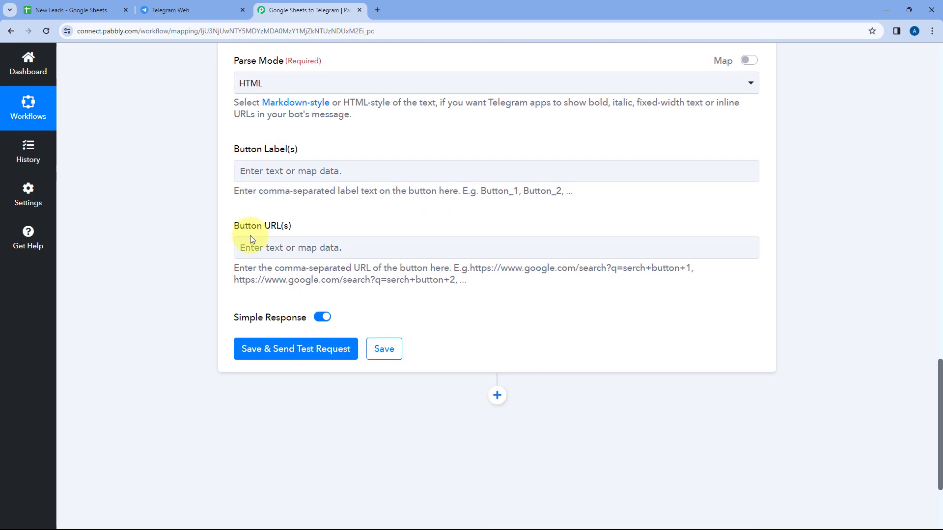
- Save the Telegram action, send a test message and review the Response Received values
{"action": "left_click", "coordinate": [303, 352]}
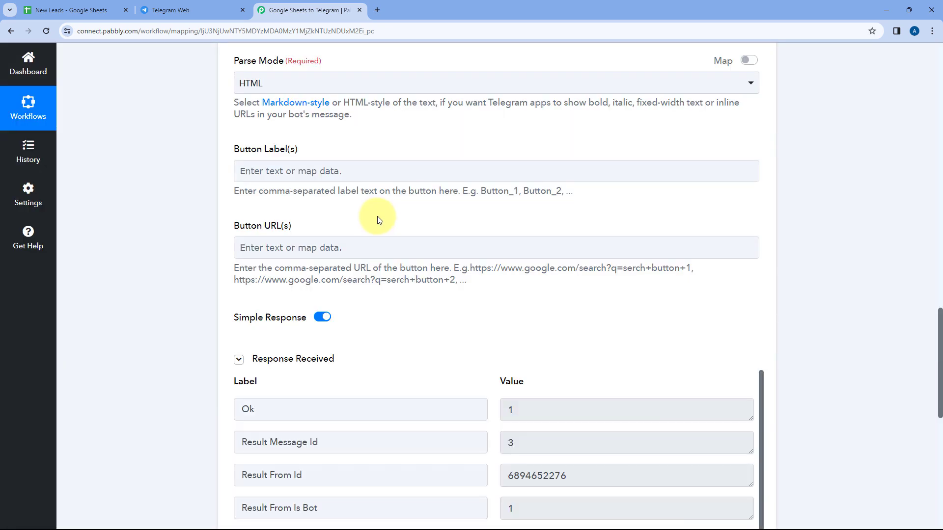
{"action": "scroll", "coordinate": [377, 217], "scroll_direction": "down", "scroll_amount": 3}
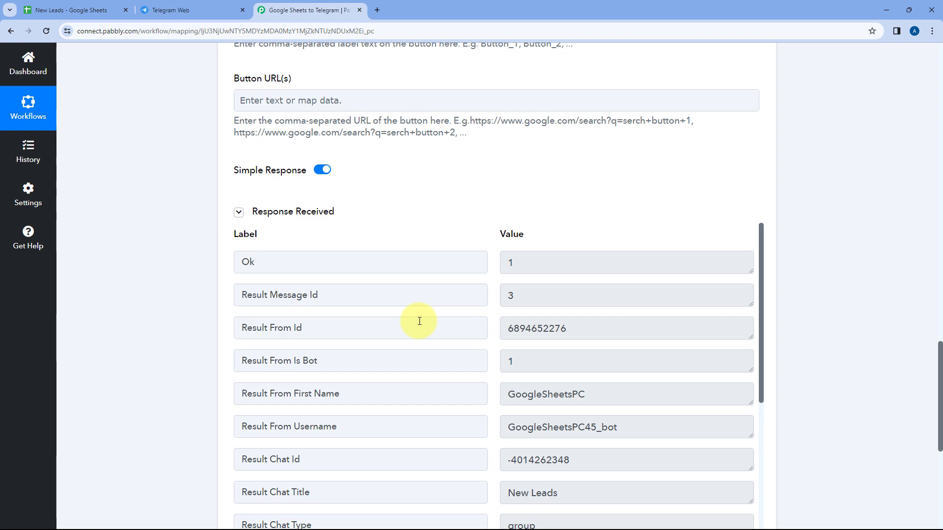
{"action": "scroll", "coordinate": [419, 322], "scroll_direction": "up", "scroll_amount": 15}
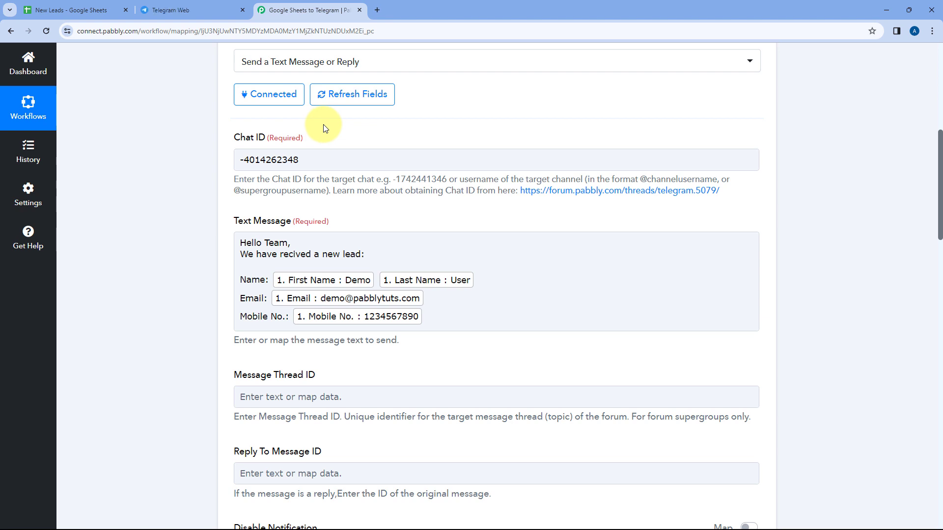
- Select the Chat ID value and dismiss the field mapping suggestions
{"action": "left_click_drag", "start_coordinate": [338, 158], "coordinate": [235, 160]}
{"action": "left_click", "coordinate": [333, 138]}
{"action": "left_click", "coordinate": [331, 156]}
{"action": "left_click", "coordinate": [340, 134]}
- React with a heart to the bot's lead message in the New Leads chat
{"action": "left_click", "coordinate": [192, 10]}
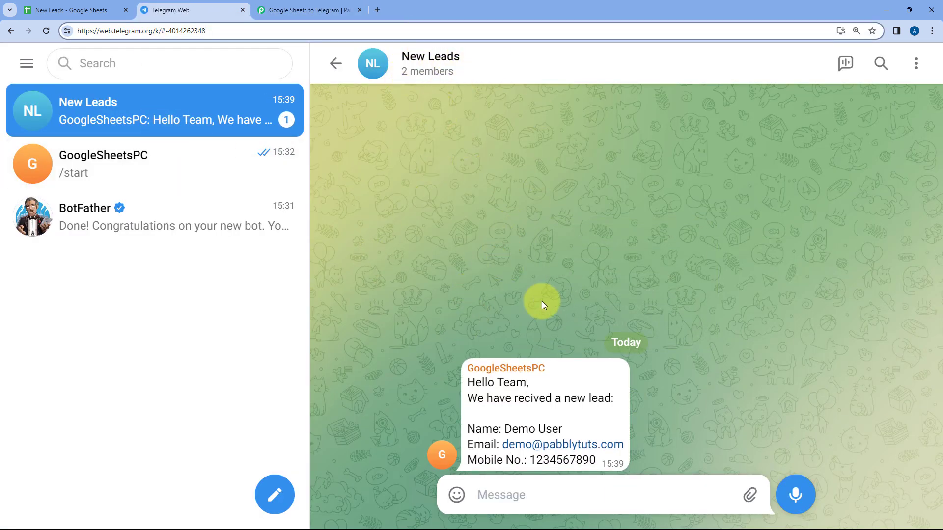
{"action": "double_click", "coordinate": [545, 369]}
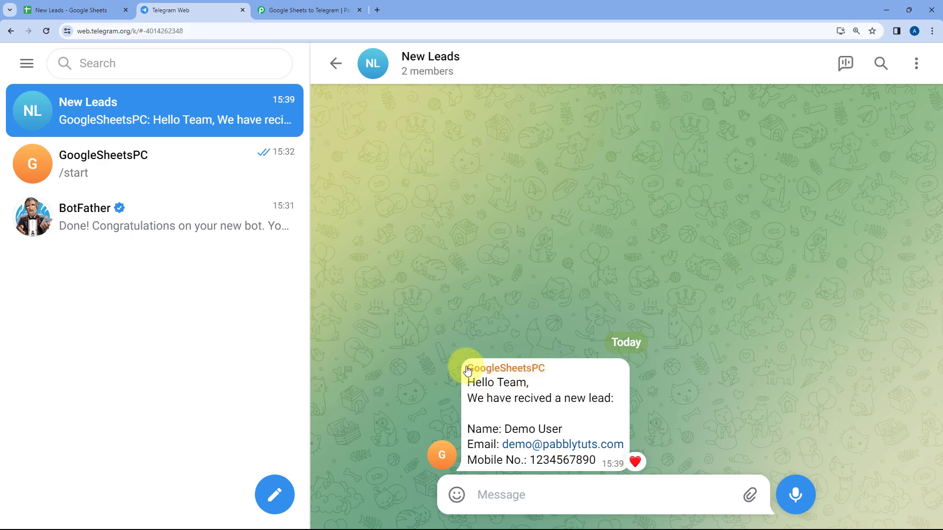
{"action": "left_click", "coordinate": [305, 9]}
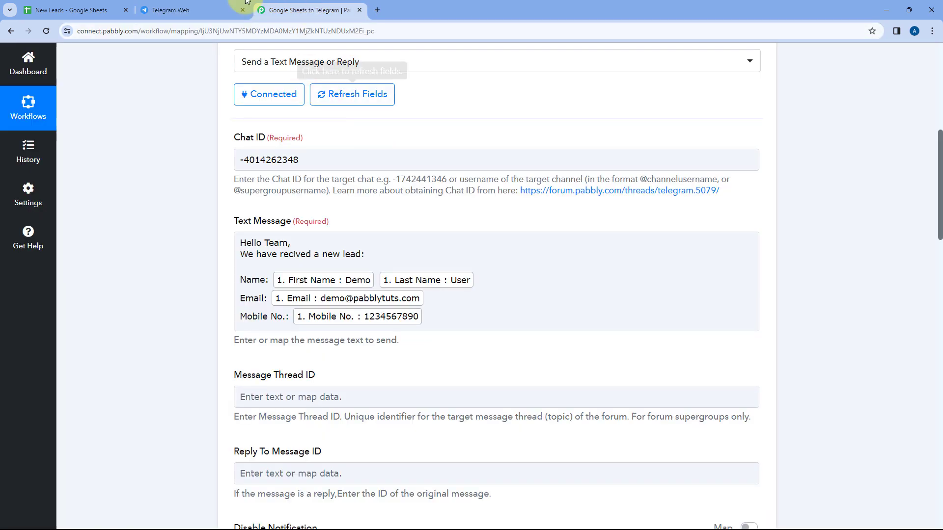
{"action": "left_click", "coordinate": [189, 10]}
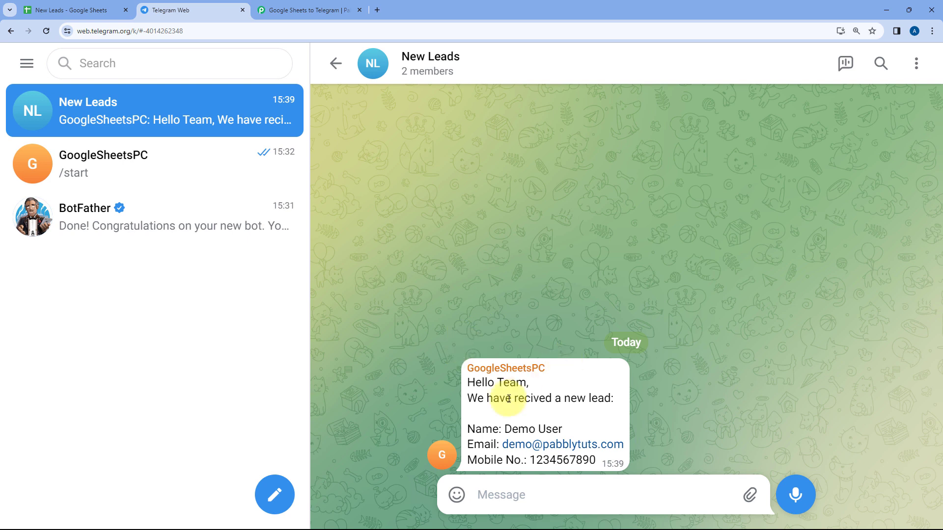
{"action": "double_click", "coordinate": [522, 384]}
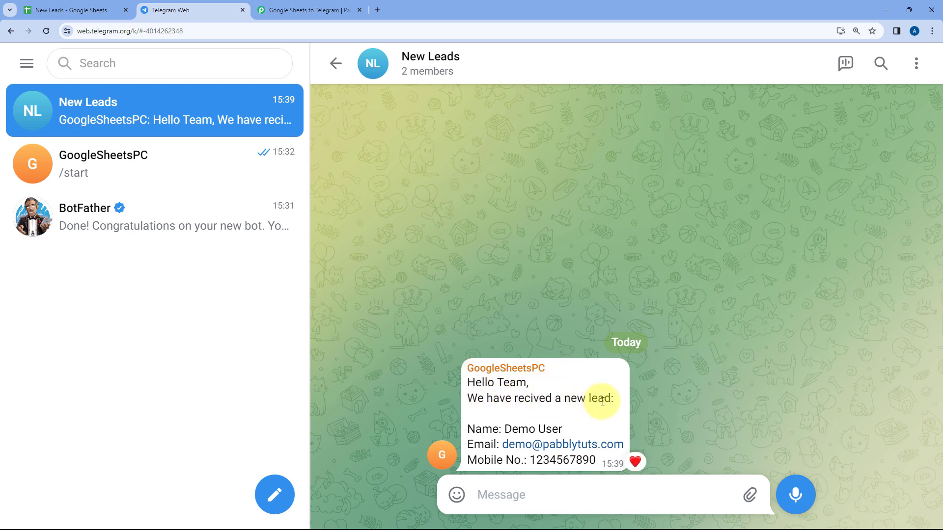
{"action": "left_click_drag", "start_coordinate": [505, 430], "coordinate": [563, 430]}
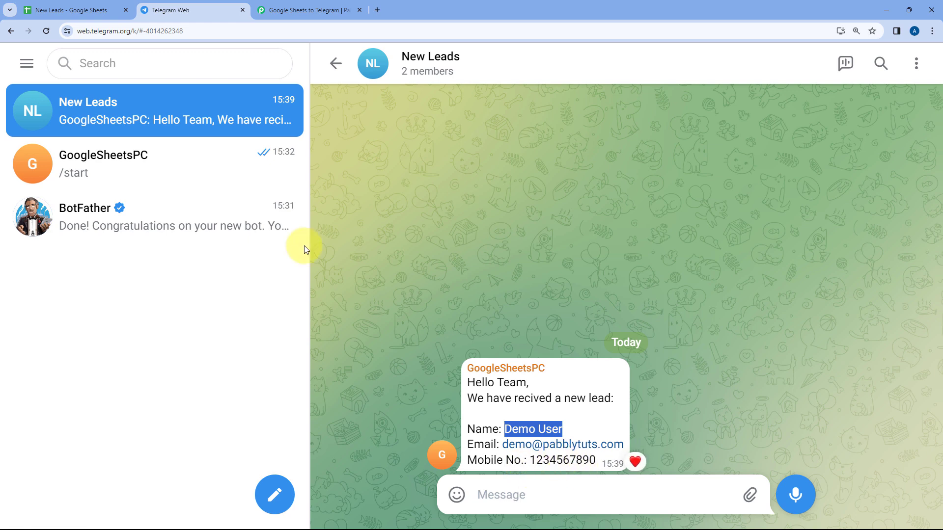
- Go back to the Pabbly workflow and collapse the Telegram Bot action settings
{"action": "left_click", "coordinate": [75, 9]}
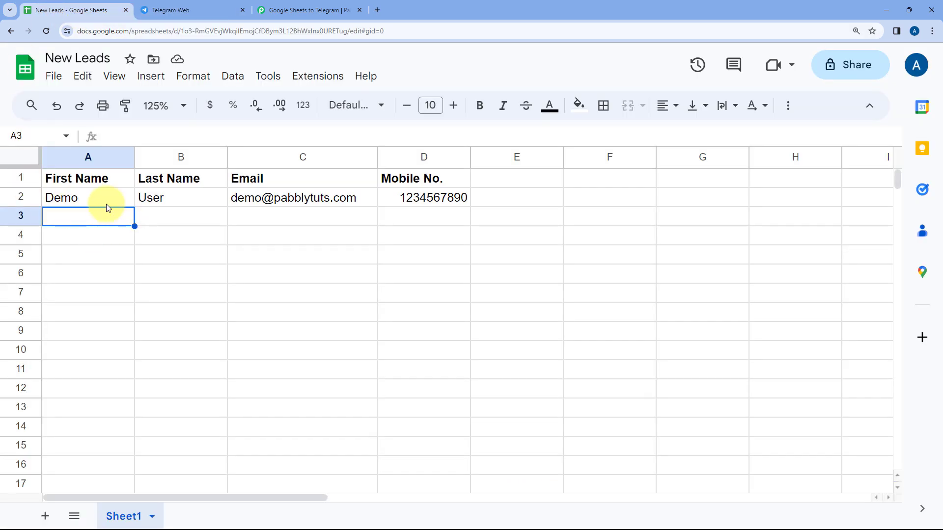
{"action": "left_click", "coordinate": [314, 6]}
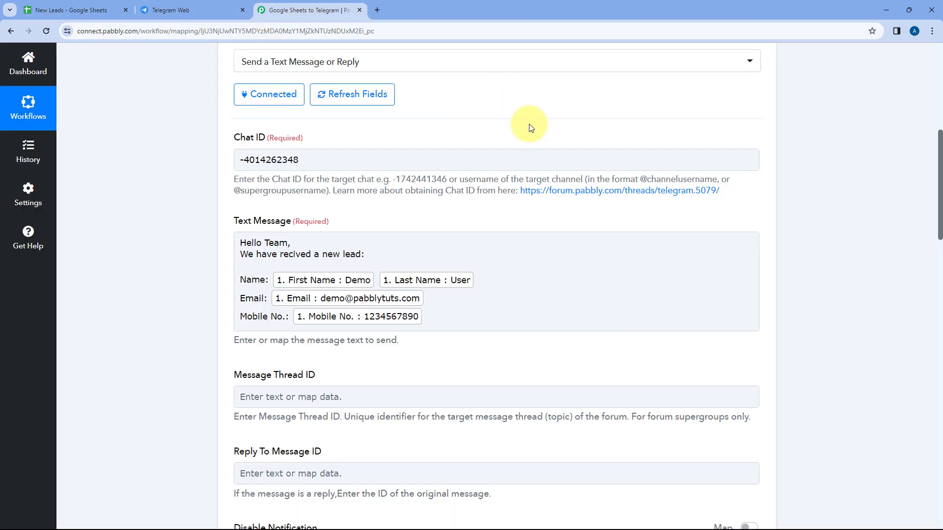
{"action": "scroll", "coordinate": [526, 127], "scroll_direction": "up", "scroll_amount": 10}
{"action": "left_click", "coordinate": [516, 285]}
{"action": "scroll", "coordinate": [483, 110], "scroll_direction": "up", "scroll_amount": 1}
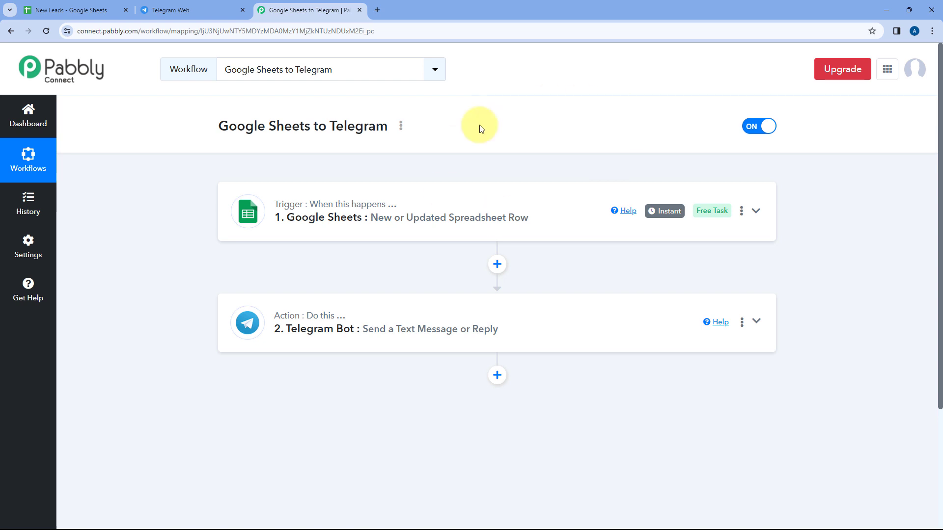
- Enter first name Test, last name User, an email and a mobile number across A3:D3
{"action": "left_click", "coordinate": [69, 10]}
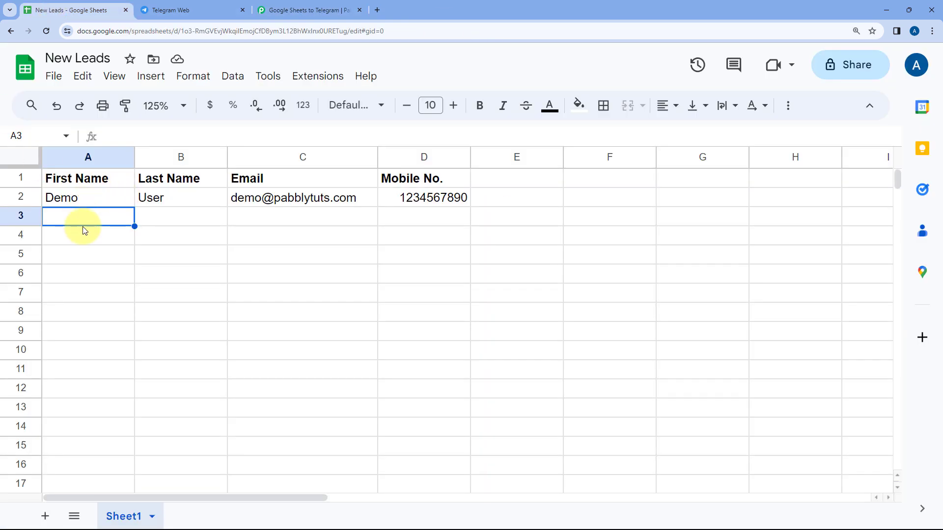
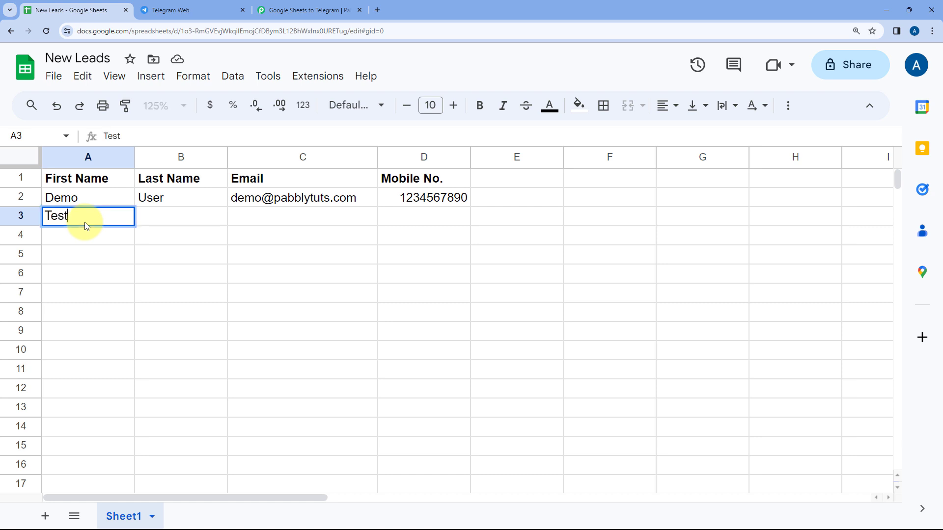
{"action": "key", "text": "Tab"}
{"action": "key", "text": "Tab"}
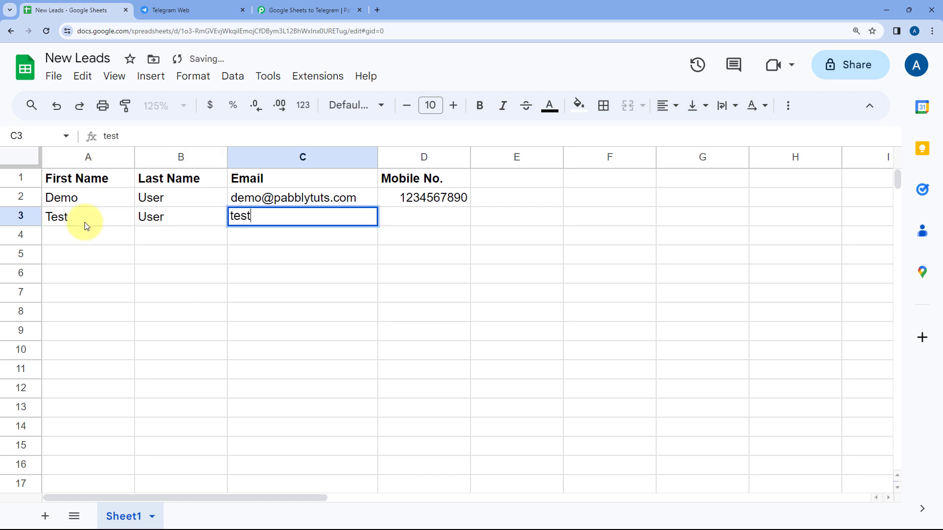
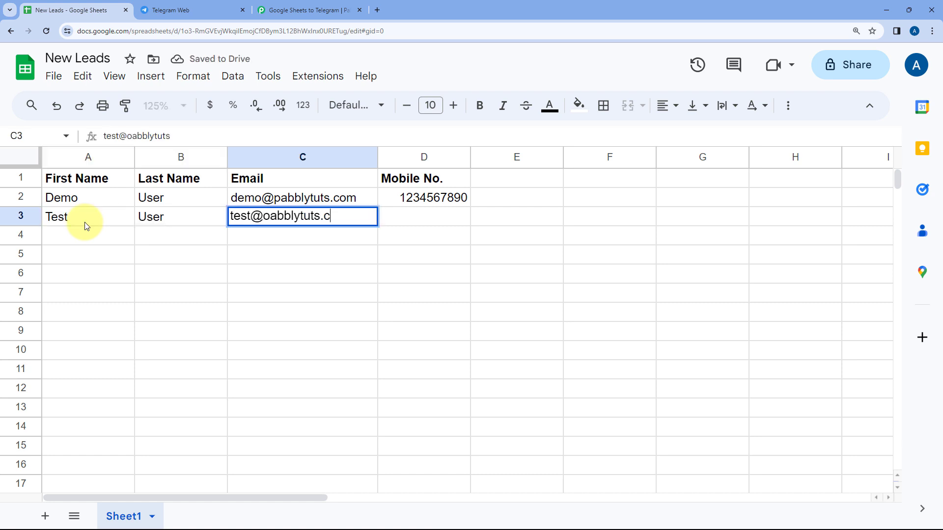
{"action": "key", "text": "Tab"}
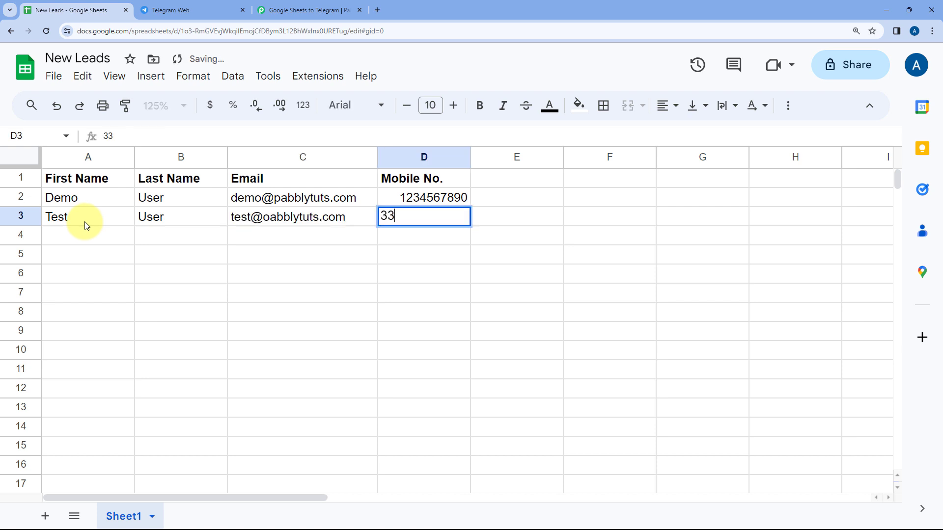
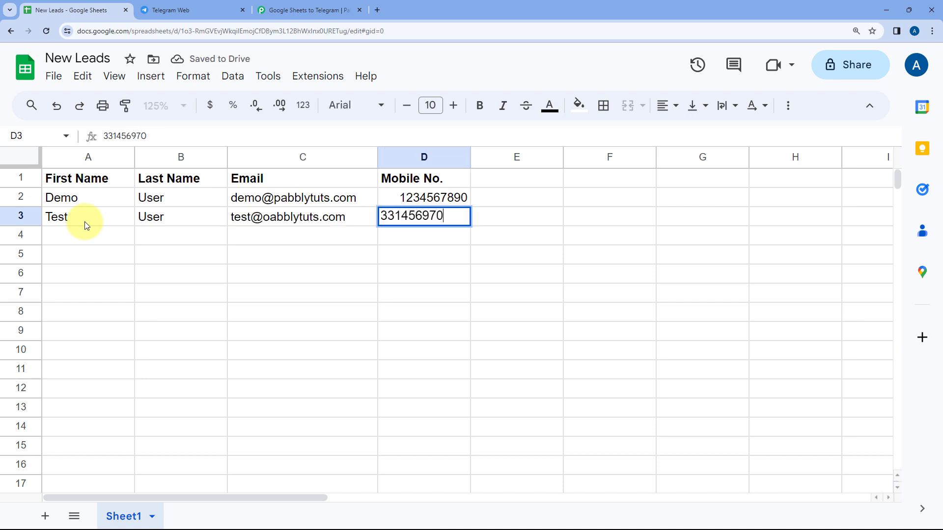
{"action": "key", "text": "Tab"}
{"action": "left_click", "coordinate": [75, 254]}
{"action": "left_click", "coordinate": [81, 239]}
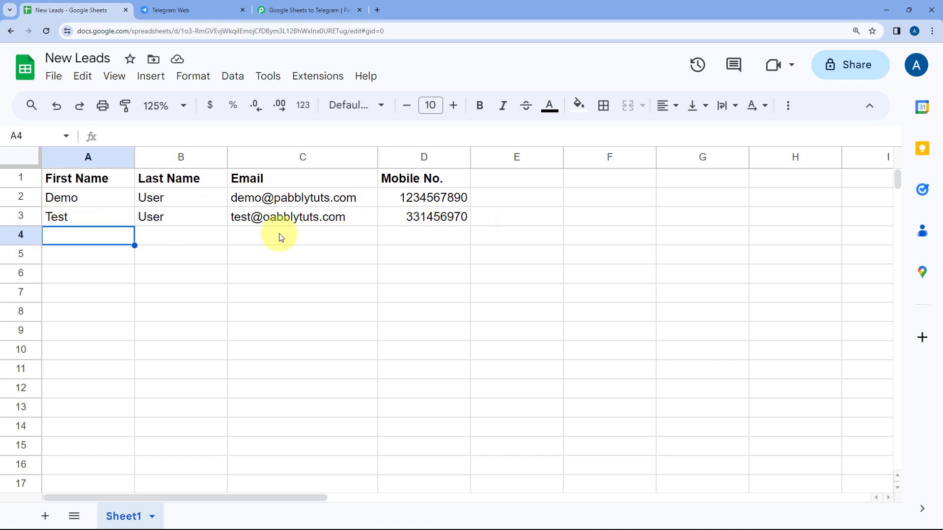
- Confirm the Test User lead message arrived in the New Leads chat, then return to Pabbly
{"action": "left_click", "coordinate": [176, 10]}
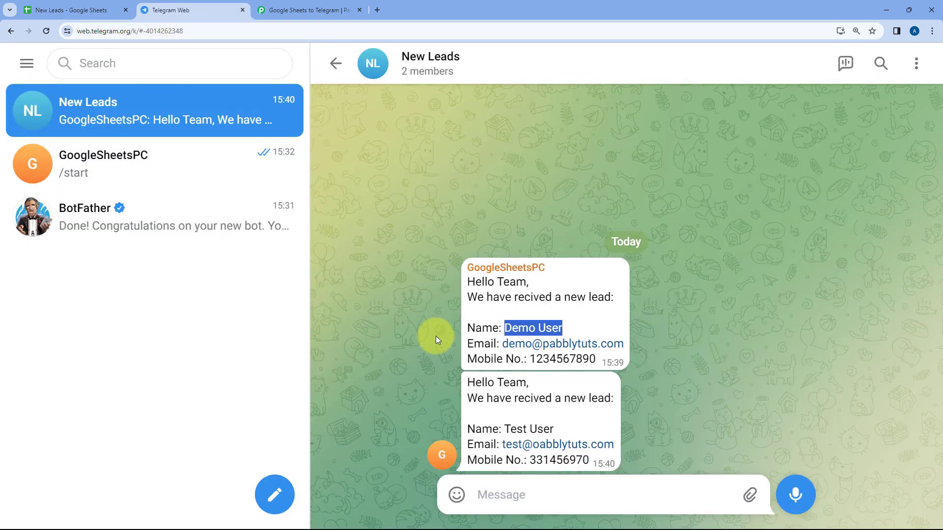
{"action": "left_click_drag", "start_coordinate": [451, 380], "coordinate": [625, 488]}
{"action": "left_click", "coordinate": [652, 425]}
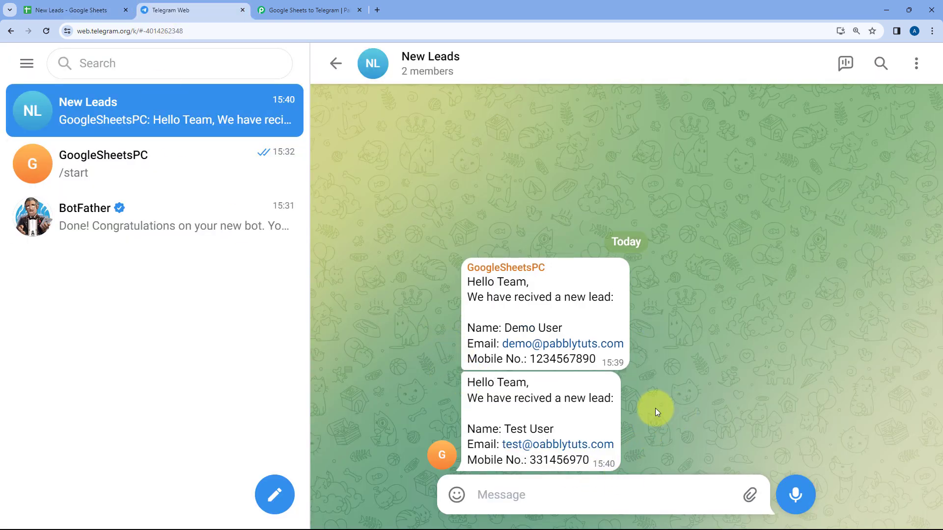
{"action": "left_click", "coordinate": [300, 10]}
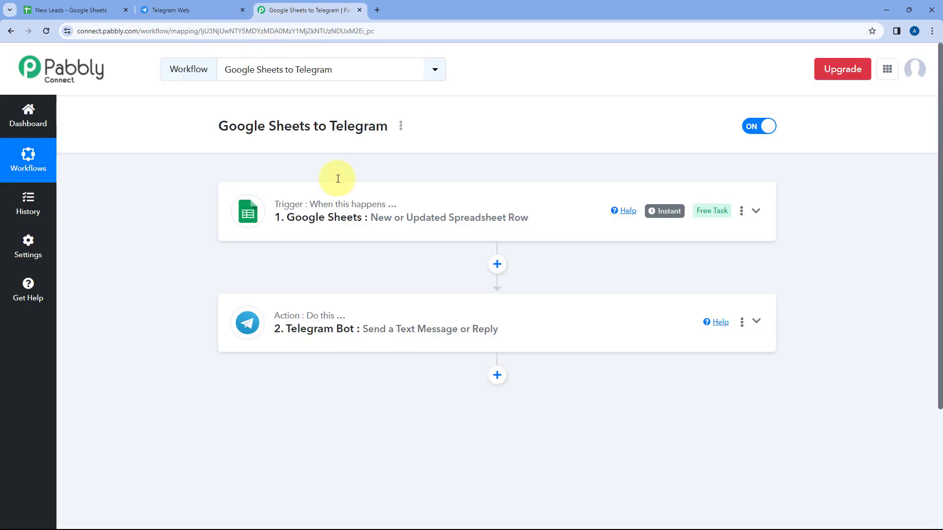